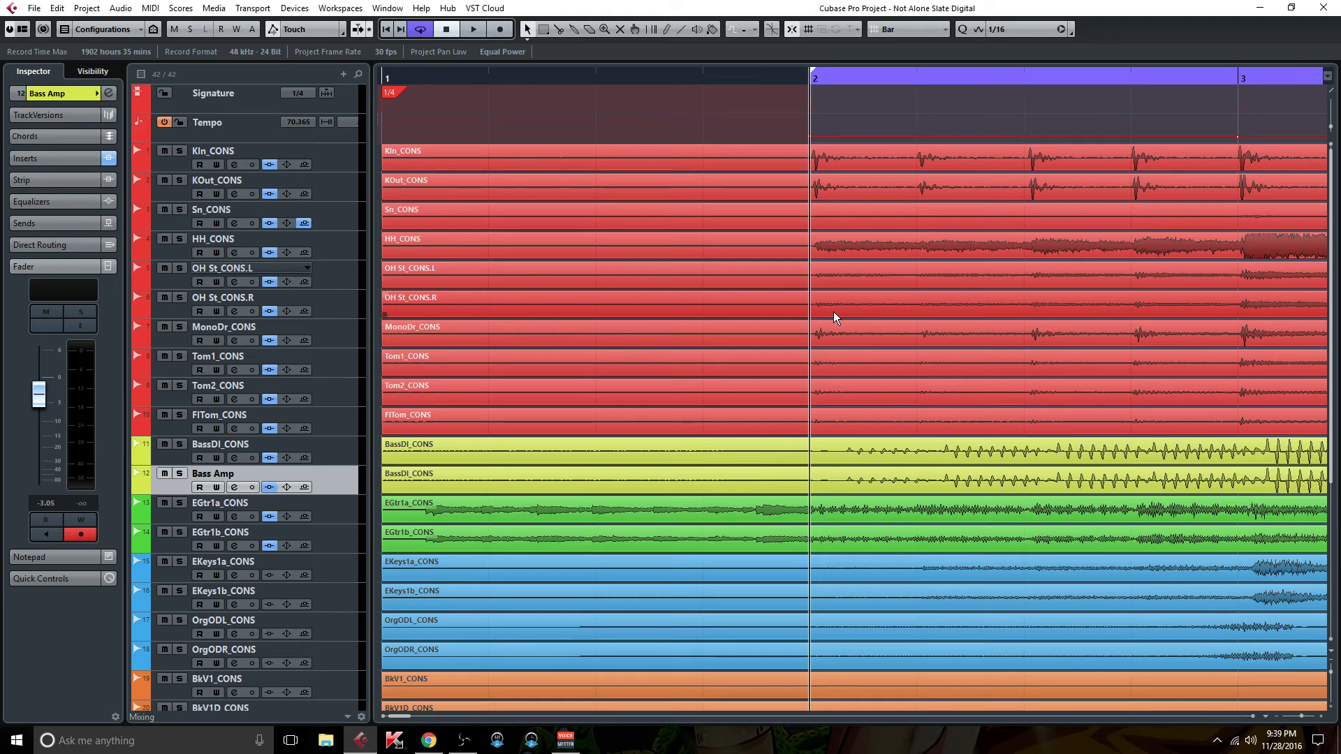
With playback running, insert Virtual Tape Machines set to 2-inch 16 Track on EKeys1a_CONS and copy it to EKeys1b_CONS, OrgODL_CONS and OrgODR_CONS.
{"action": "key", "text": "space"}
{"action": "key", "text": "F3"}
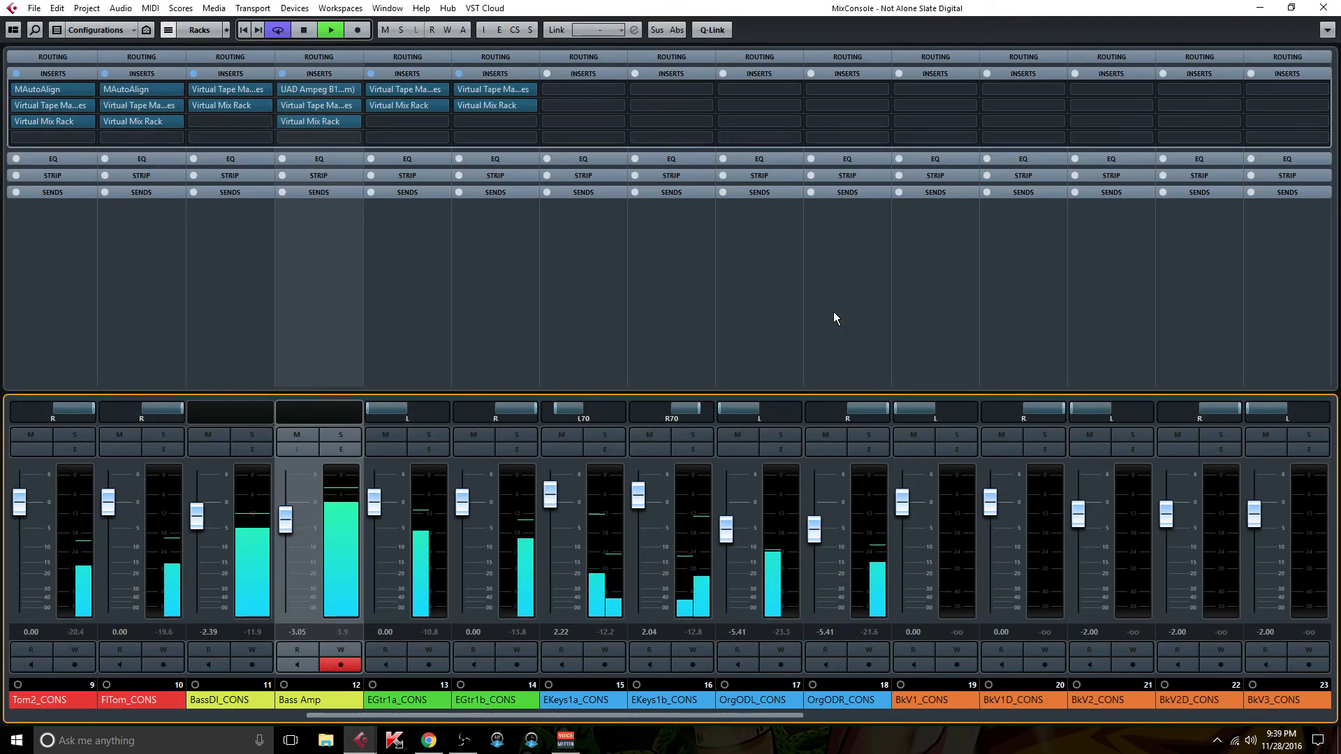
{"action": "left_click", "coordinate": [613, 88]}
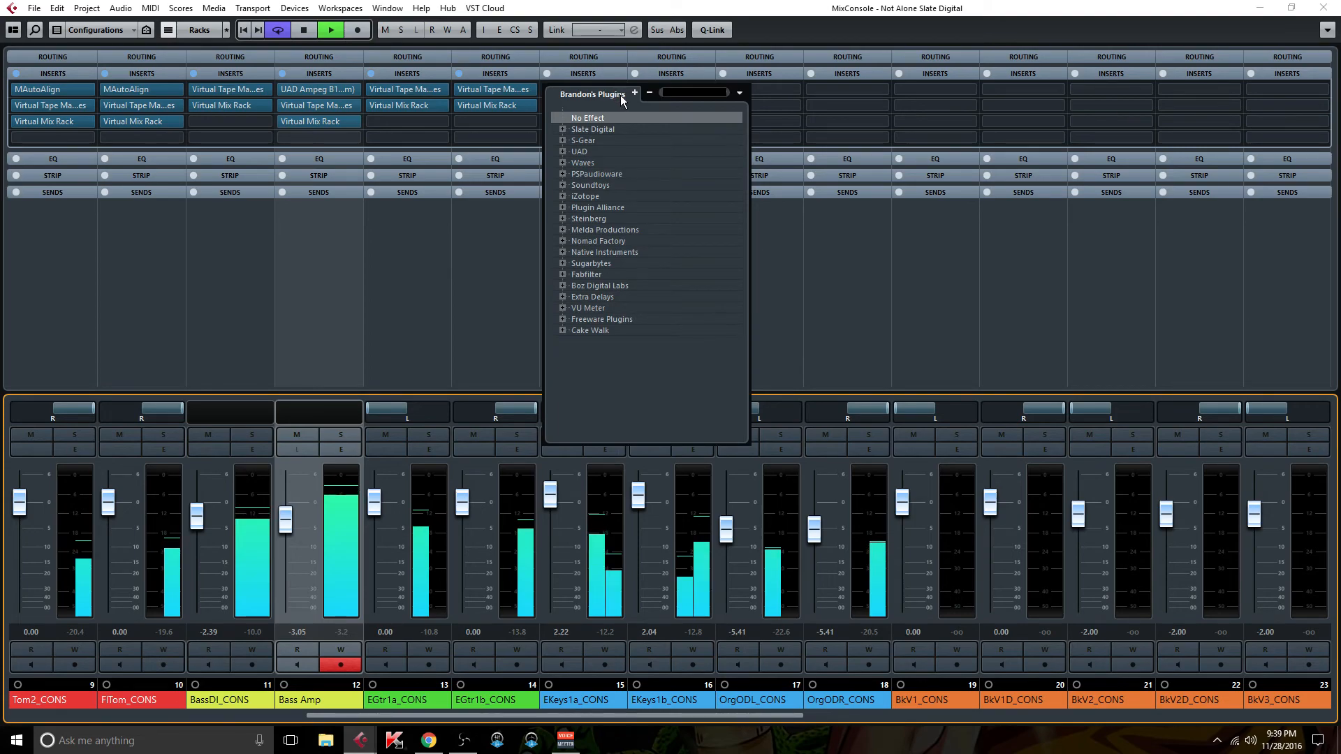
{"action": "type", "text": "vtm"}
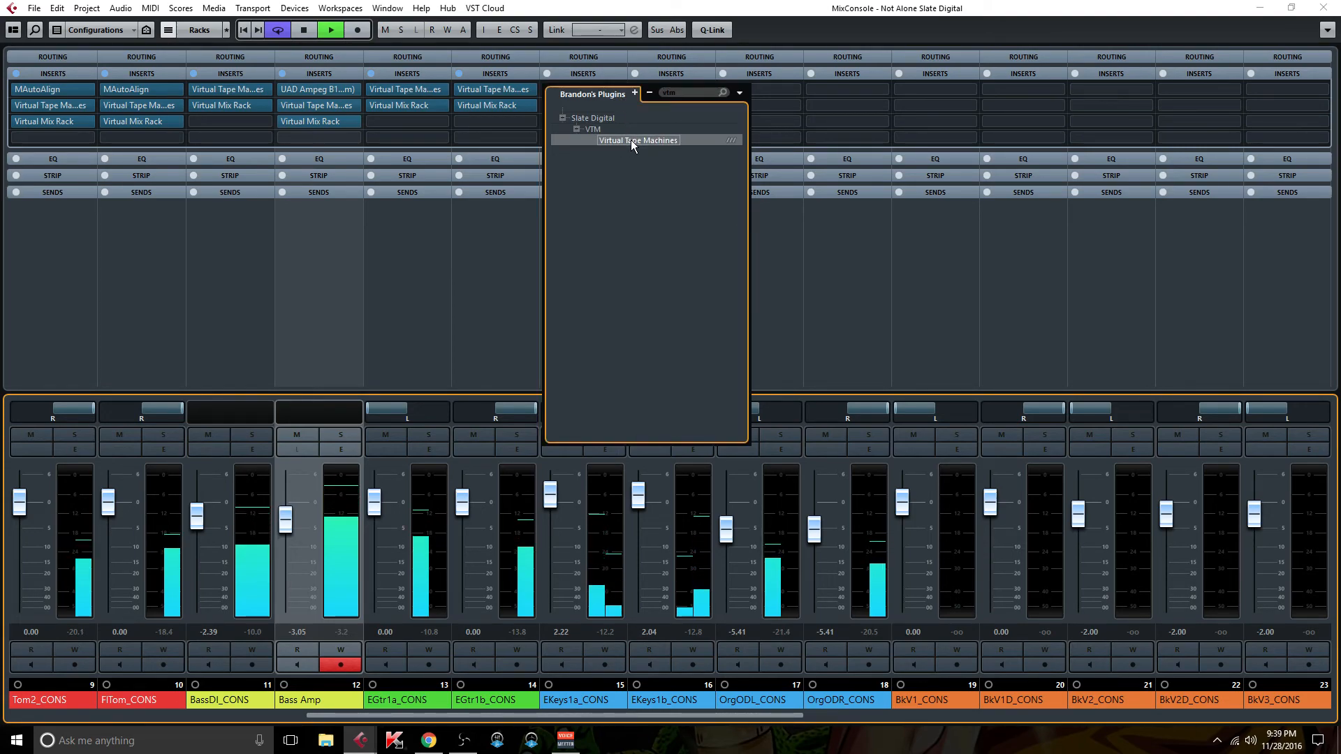
{"action": "left_click", "coordinate": [631, 140]}
{"action": "left_click", "coordinate": [959, 273]}
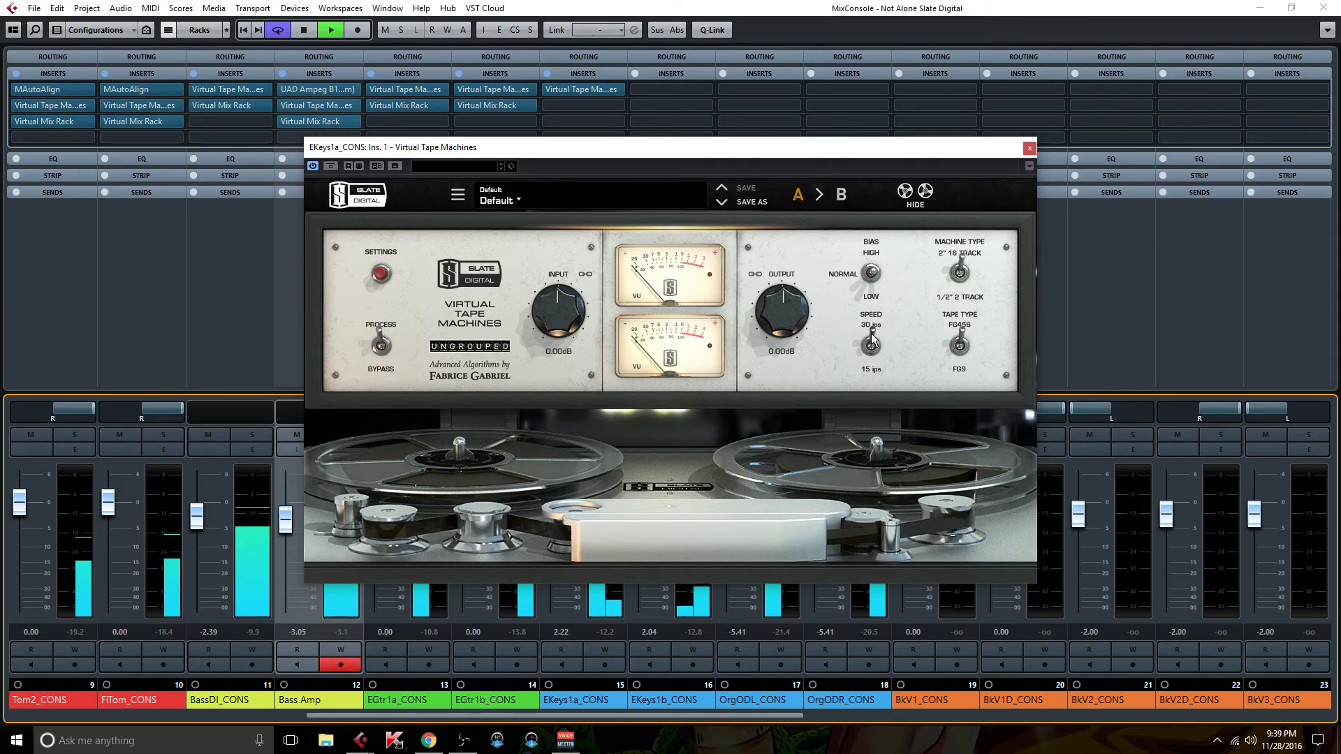
{"action": "left_click", "coordinate": [1030, 148]}
{"action": "left_click_drag", "start_coordinate": [601, 89], "coordinate": [822, 90]}
Insert Virtual Mix Rack with a VCC Channel module in EKeys1a_CONS's second slot and copy it to EKeys1b_CONS, OrgODL_CONS and OrgODR_CONS.
{"action": "left_click", "coordinate": [617, 105]}
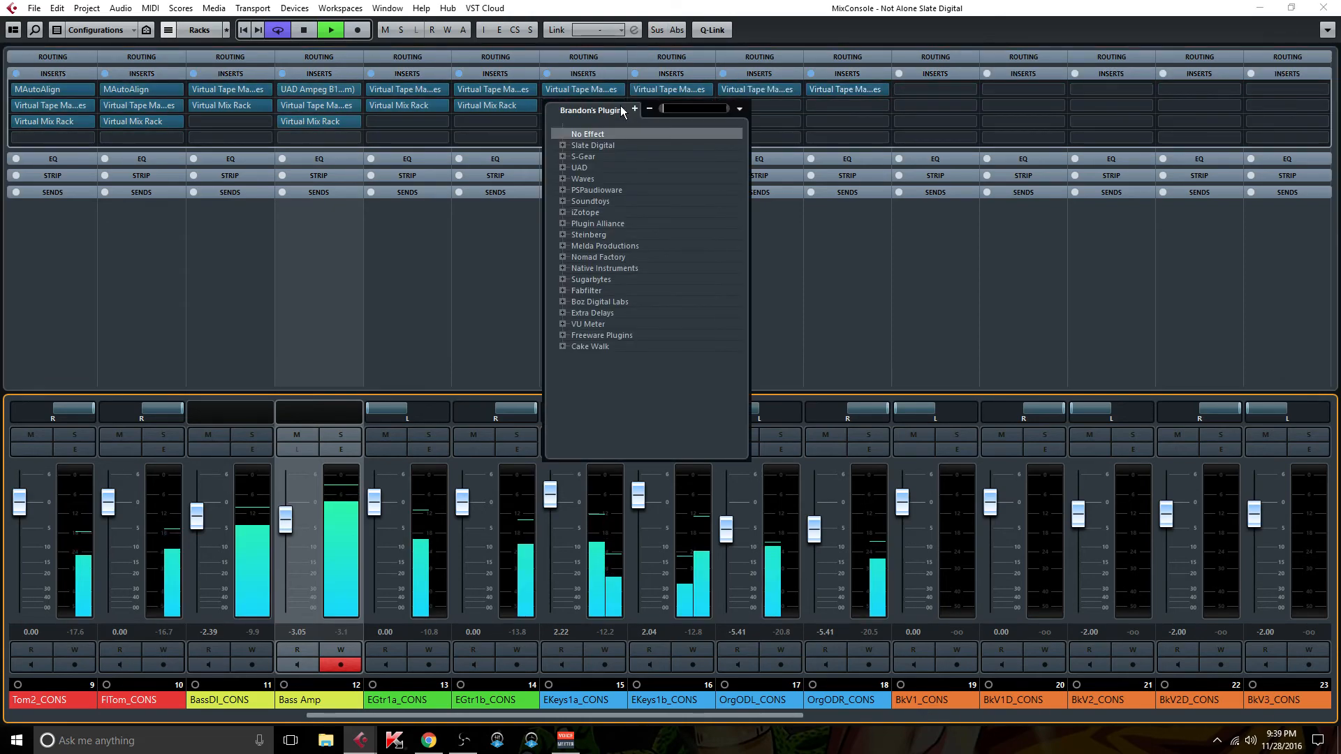
{"action": "type", "text": "vmr"}
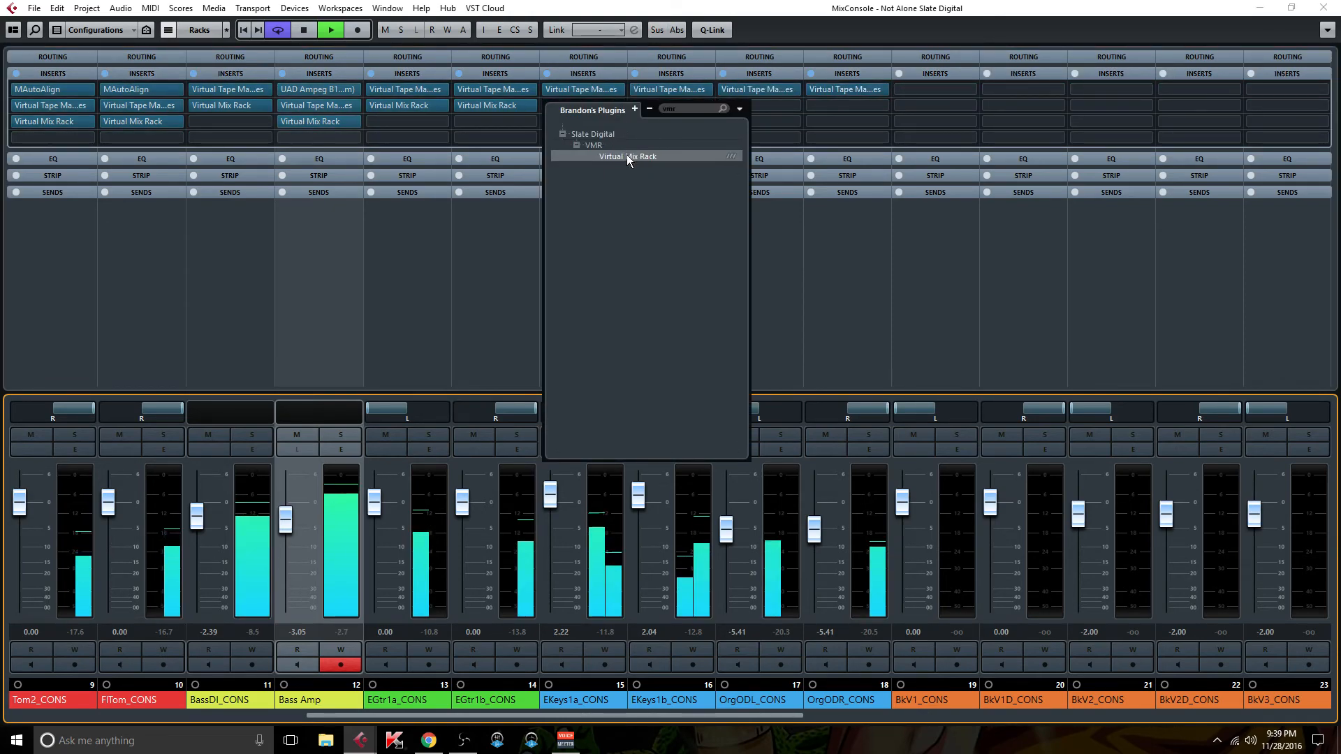
{"action": "left_click", "coordinate": [627, 156]}
{"action": "scroll", "coordinate": [458, 524], "scroll_direction": "down", "scroll_amount": 5}
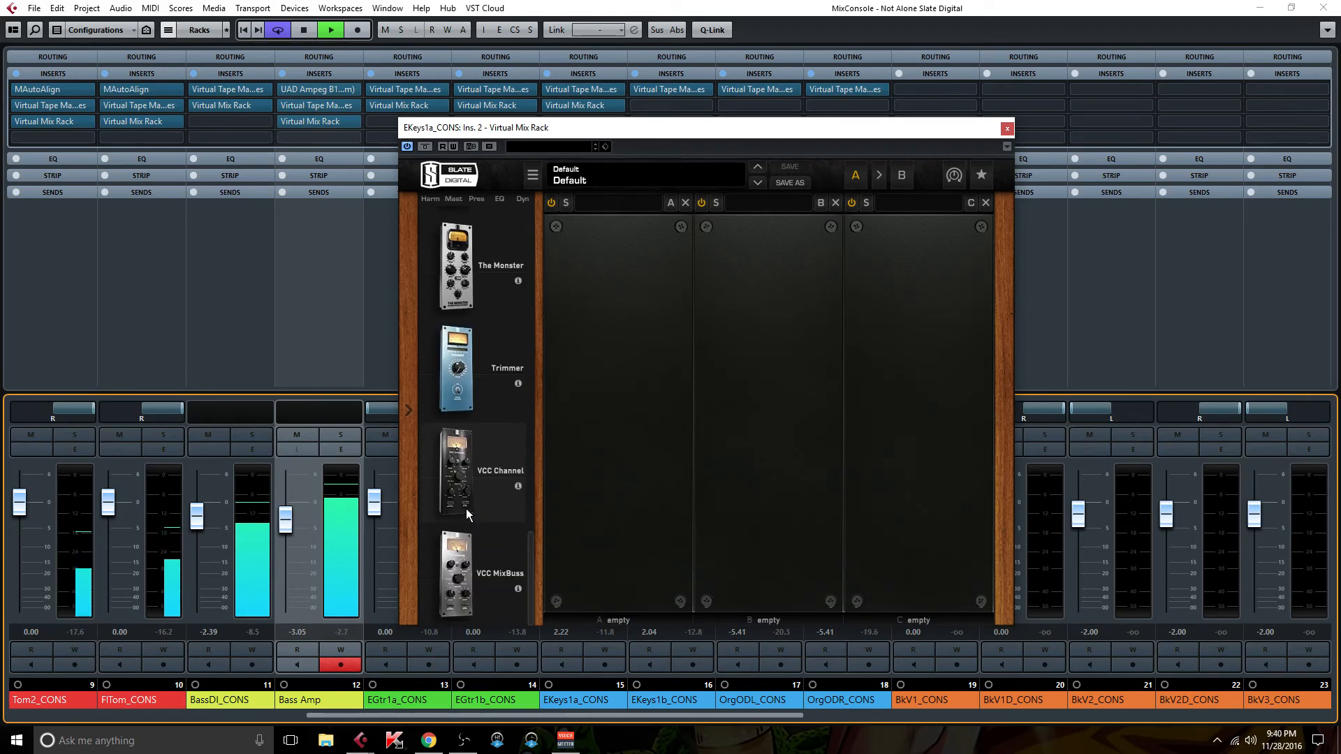
{"action": "left_click_drag", "start_coordinate": [466, 509], "coordinate": [660, 426]}
{"action": "left_click", "coordinate": [651, 417]}
{"action": "left_click", "coordinate": [619, 370]}
{"action": "left_click", "coordinate": [1007, 128]}
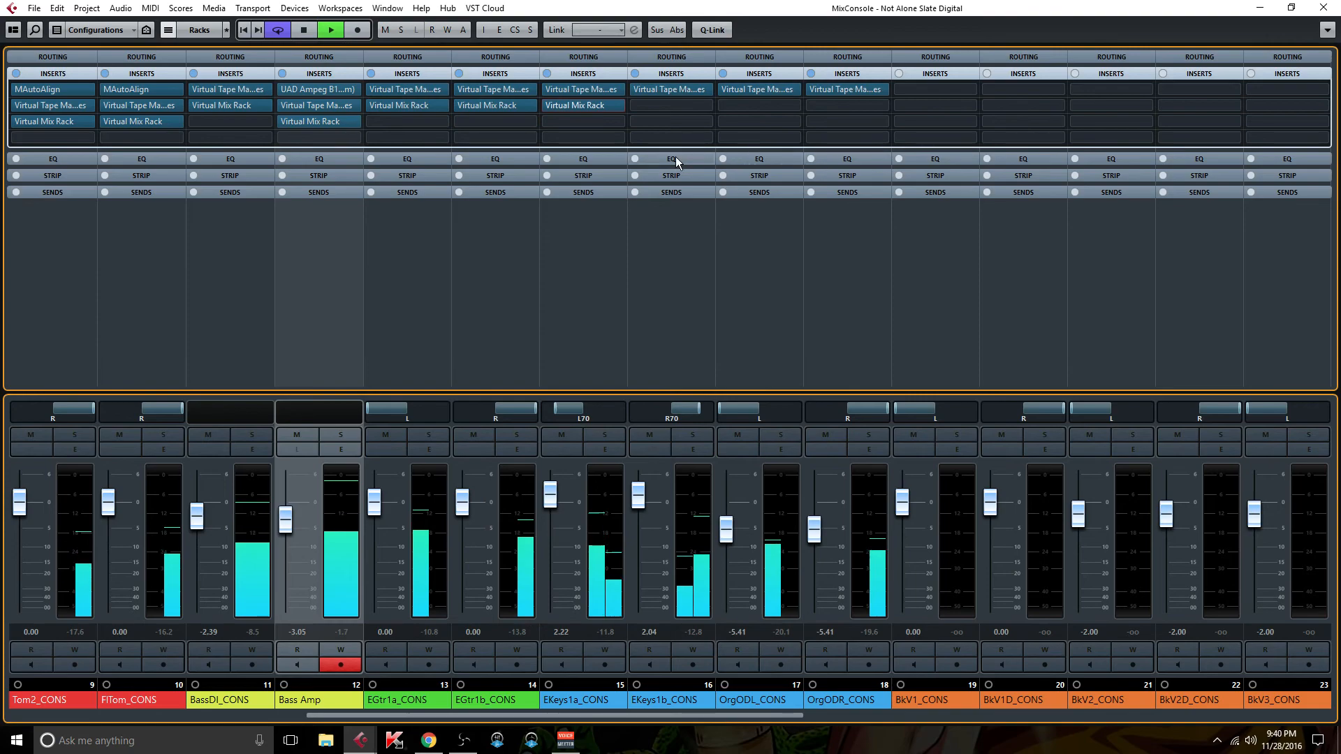
{"action": "left_click_drag", "start_coordinate": [607, 105], "coordinate": [828, 107]}
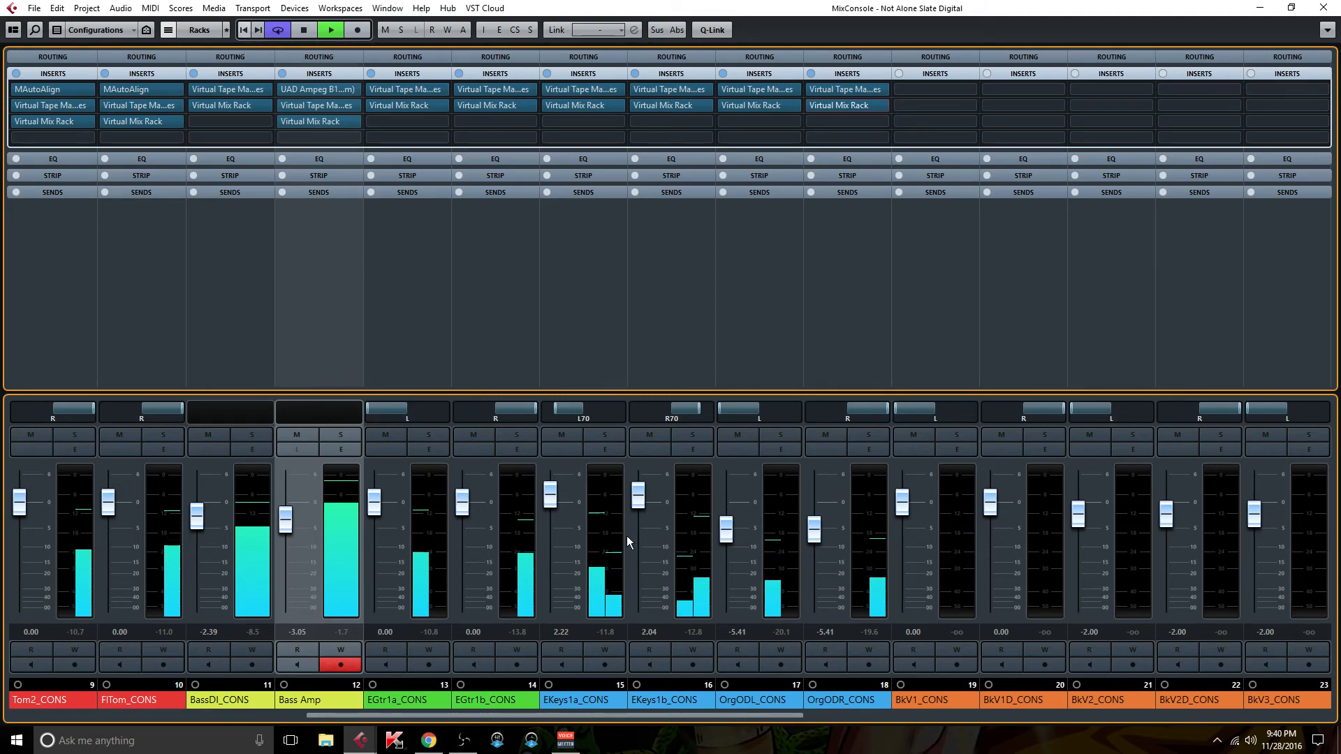
Insert Virtual Mix Rack in the first insert slot of the Keys group channel.
{"action": "left_click_drag", "start_coordinate": [727, 711], "coordinate": [1191, 702]}
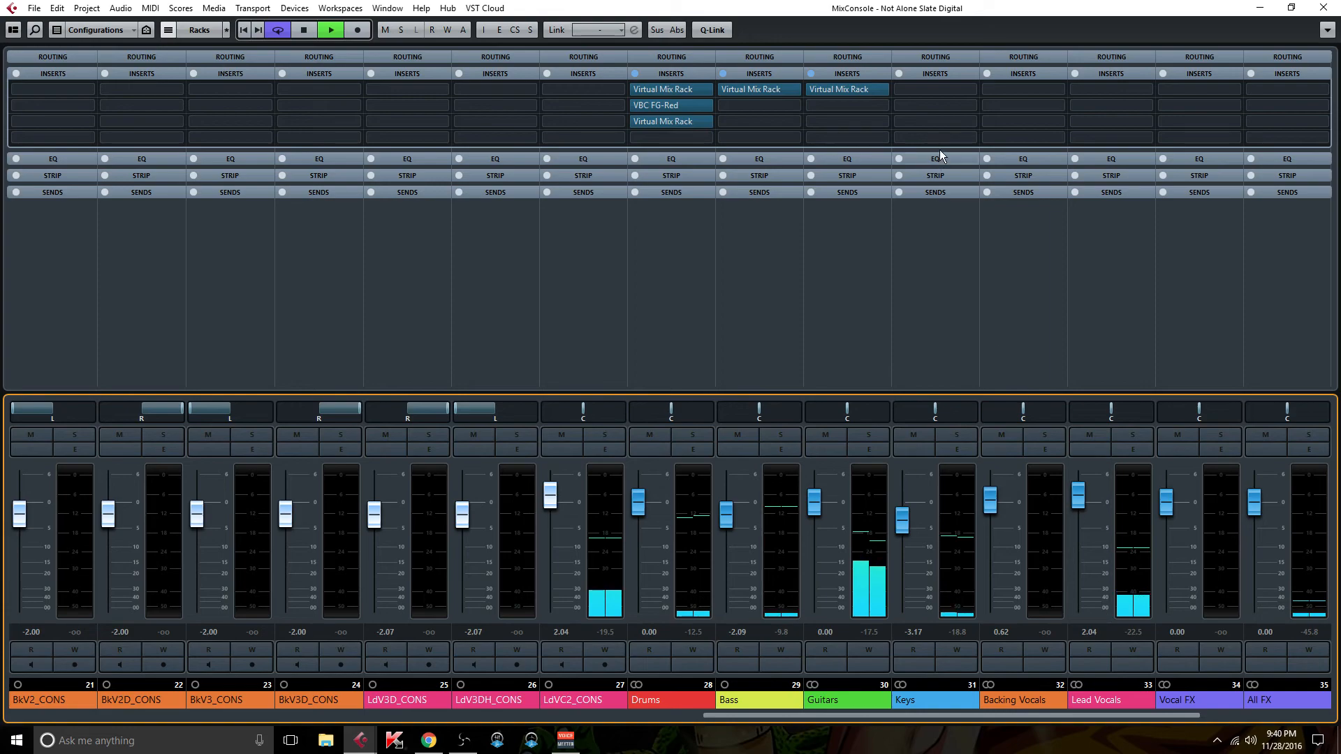
{"action": "left_click", "coordinate": [961, 92]}
{"action": "type", "text": "vmr"}
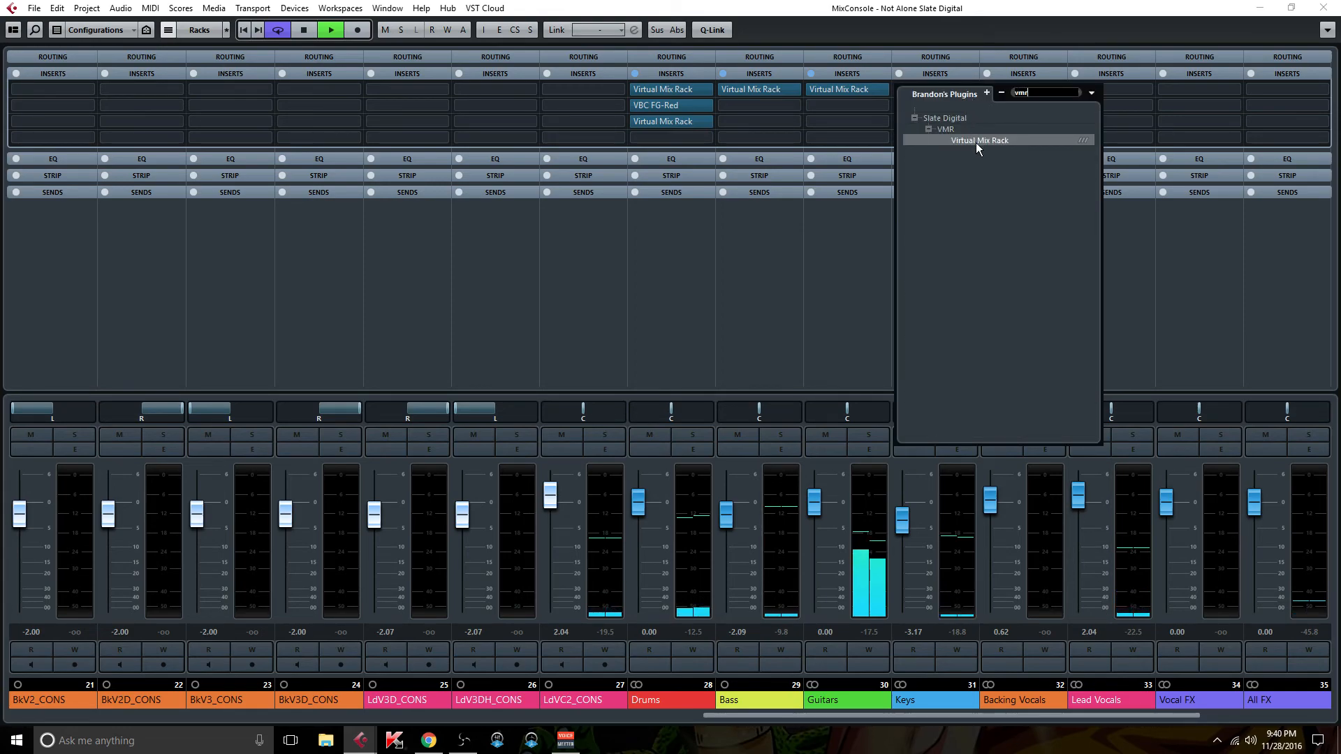
{"action": "left_click", "coordinate": [975, 141]}
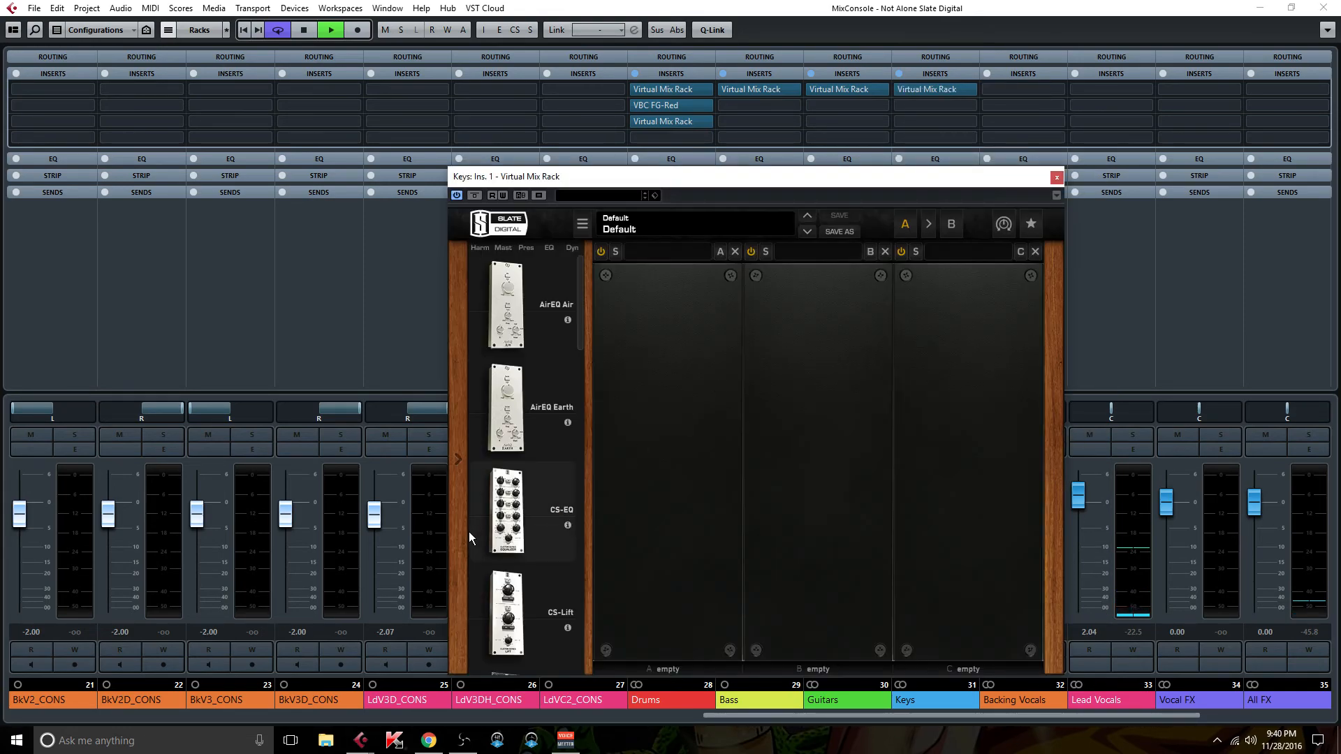
Load the VCC MixBuss module into the Keys rack, choose the Brit 4k G console and raise its input level.
{"action": "scroll", "coordinate": [561, 486], "scroll_direction": "down", "scroll_amount": 10}
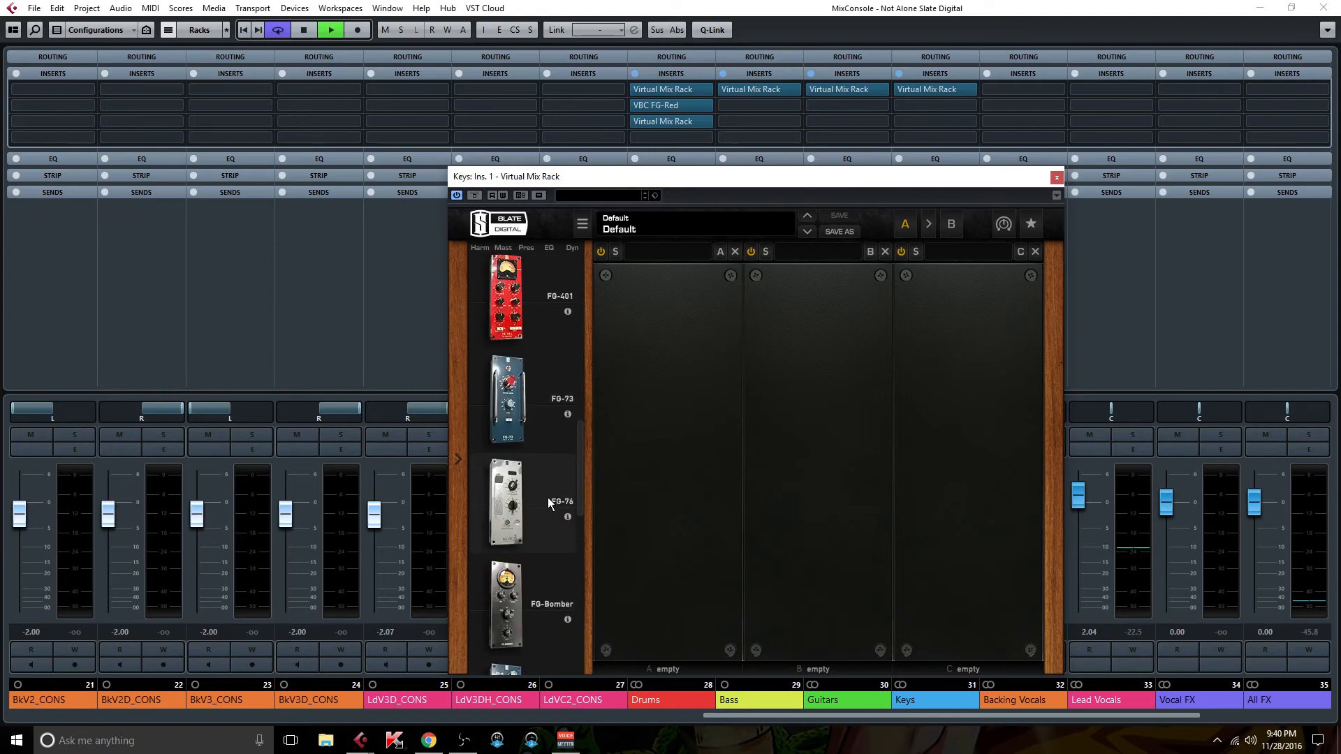
{"action": "scroll", "coordinate": [550, 523], "scroll_direction": "down", "scroll_amount": 2}
{"action": "left_click_drag", "start_coordinate": [508, 618], "coordinate": [661, 525]}
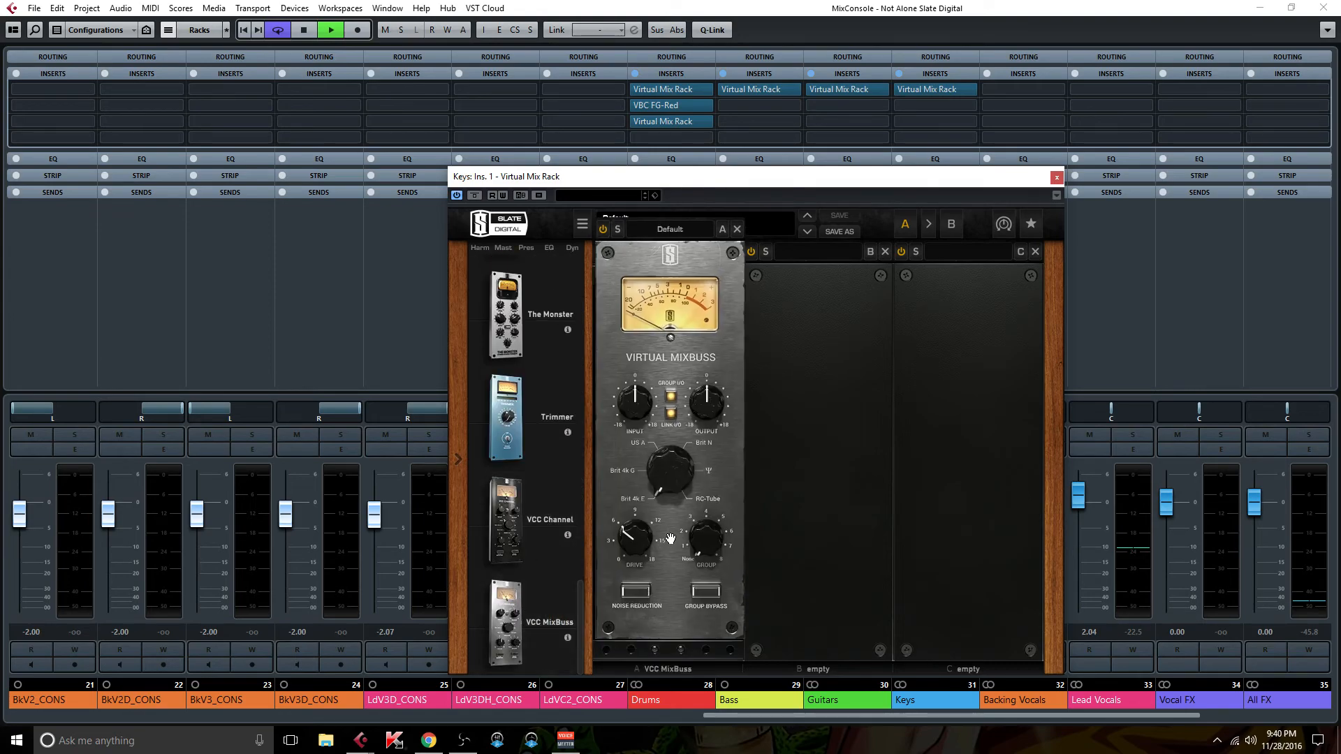
{"action": "left_click", "coordinate": [629, 491]}
{"action": "left_click_drag", "start_coordinate": [630, 446], "coordinate": [626, 401]}
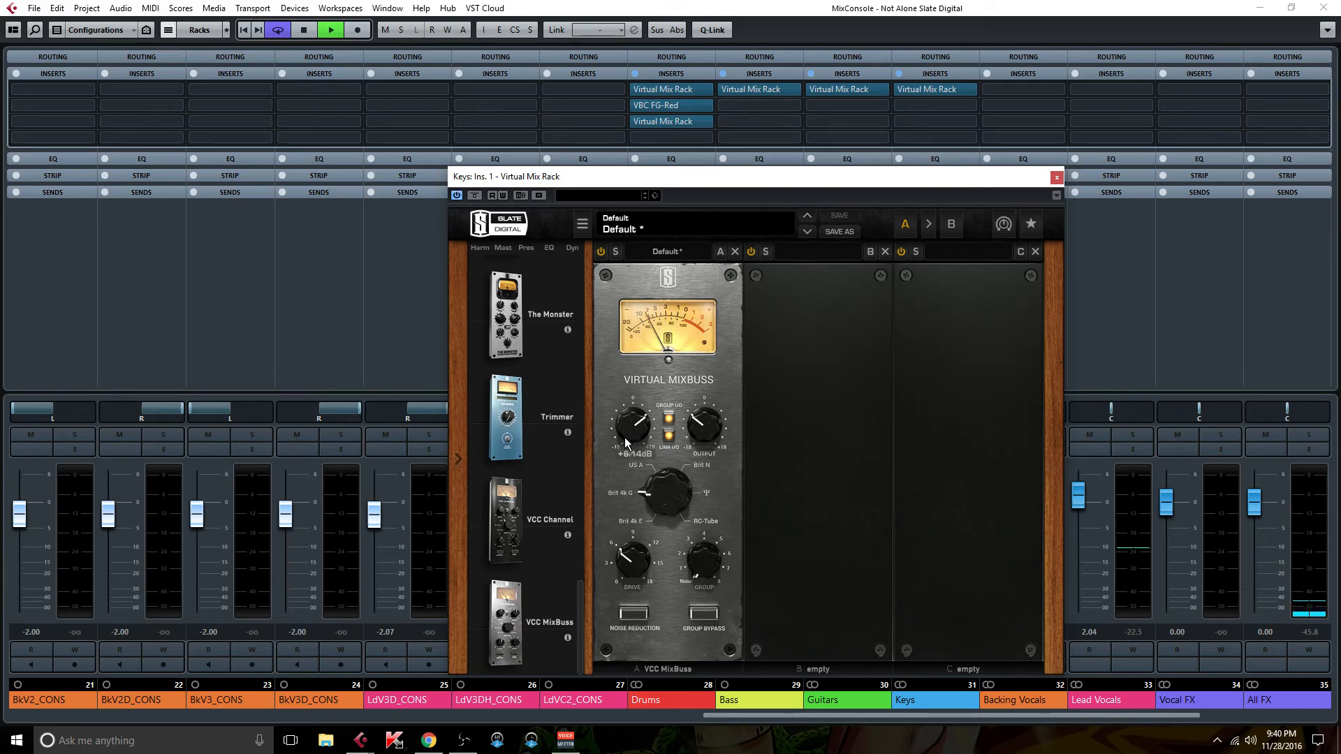
Place the FG-76 preamp ahead of the VCC MixBuss and set its Virtual Drive to 64 dB.
{"action": "scroll", "coordinate": [517, 533], "scroll_direction": "down", "scroll_amount": 5}
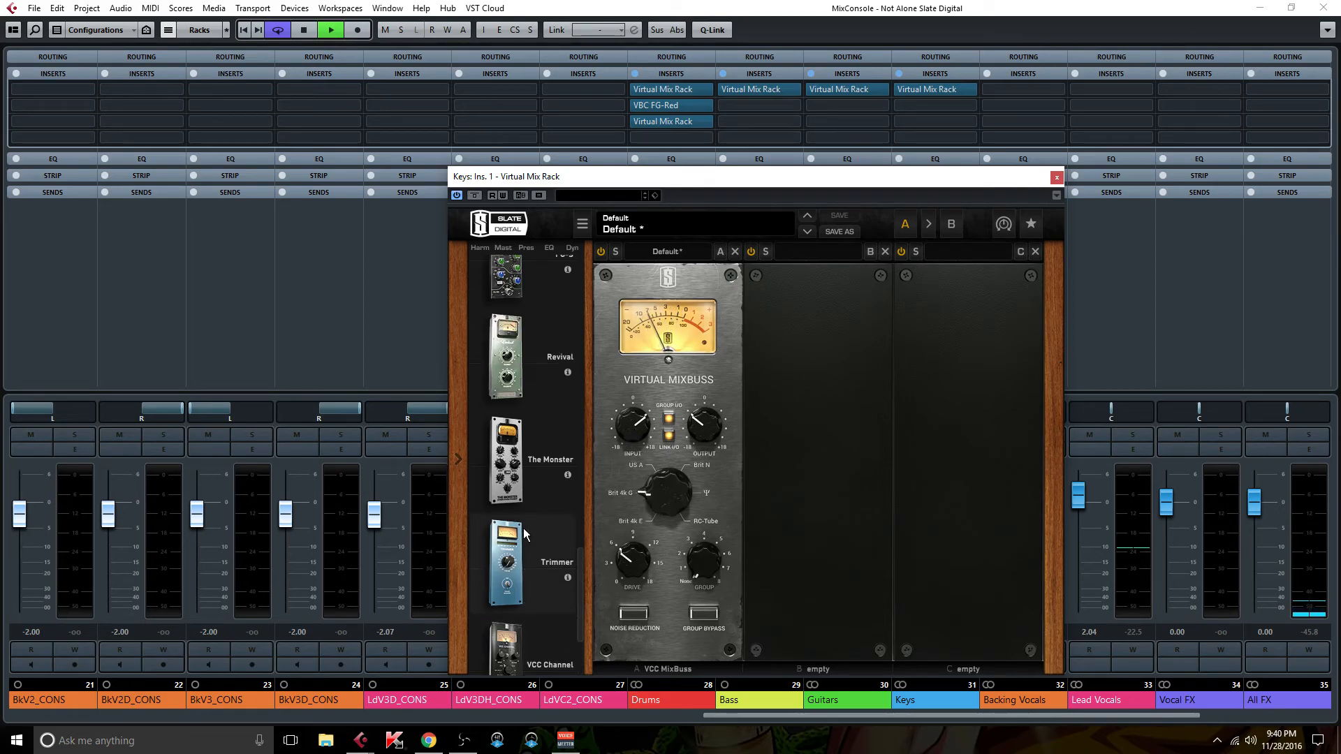
{"action": "scroll", "coordinate": [524, 530], "scroll_direction": "up", "scroll_amount": 2}
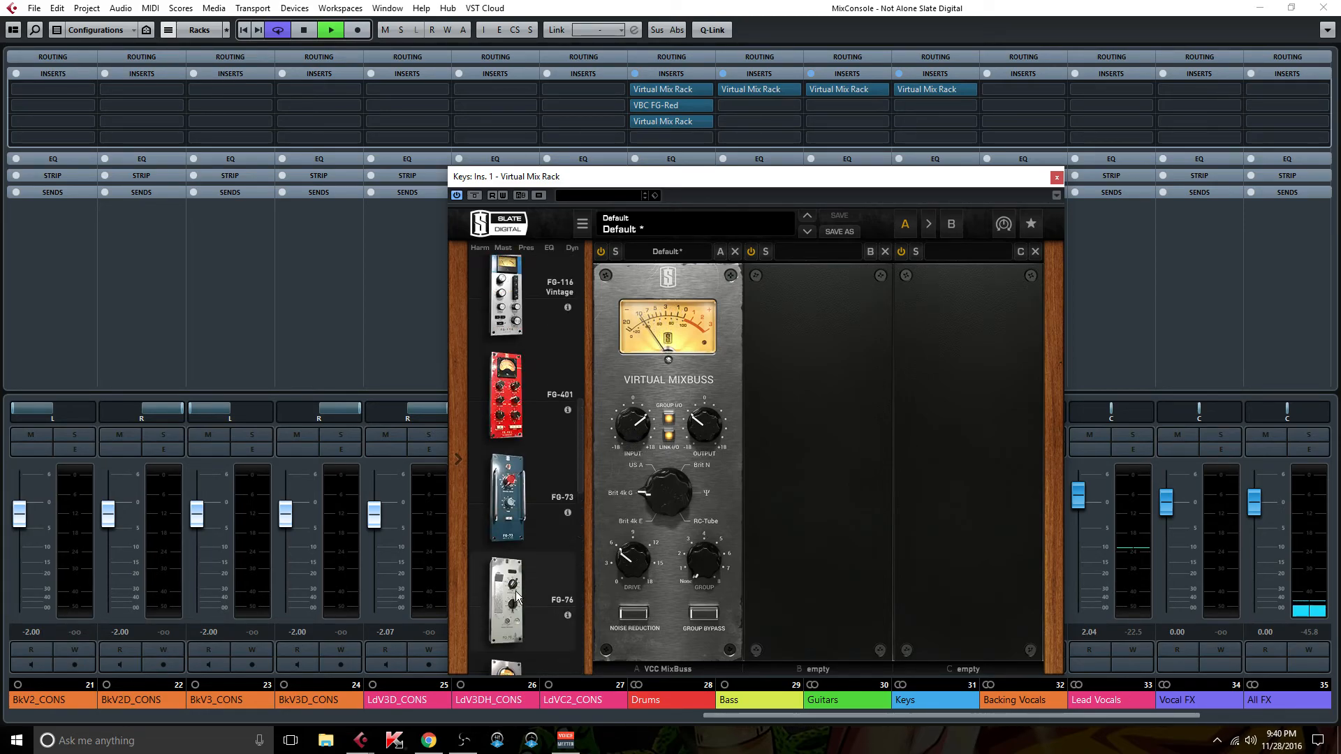
{"action": "left_click_drag", "start_coordinate": [517, 596], "coordinate": [665, 554]}
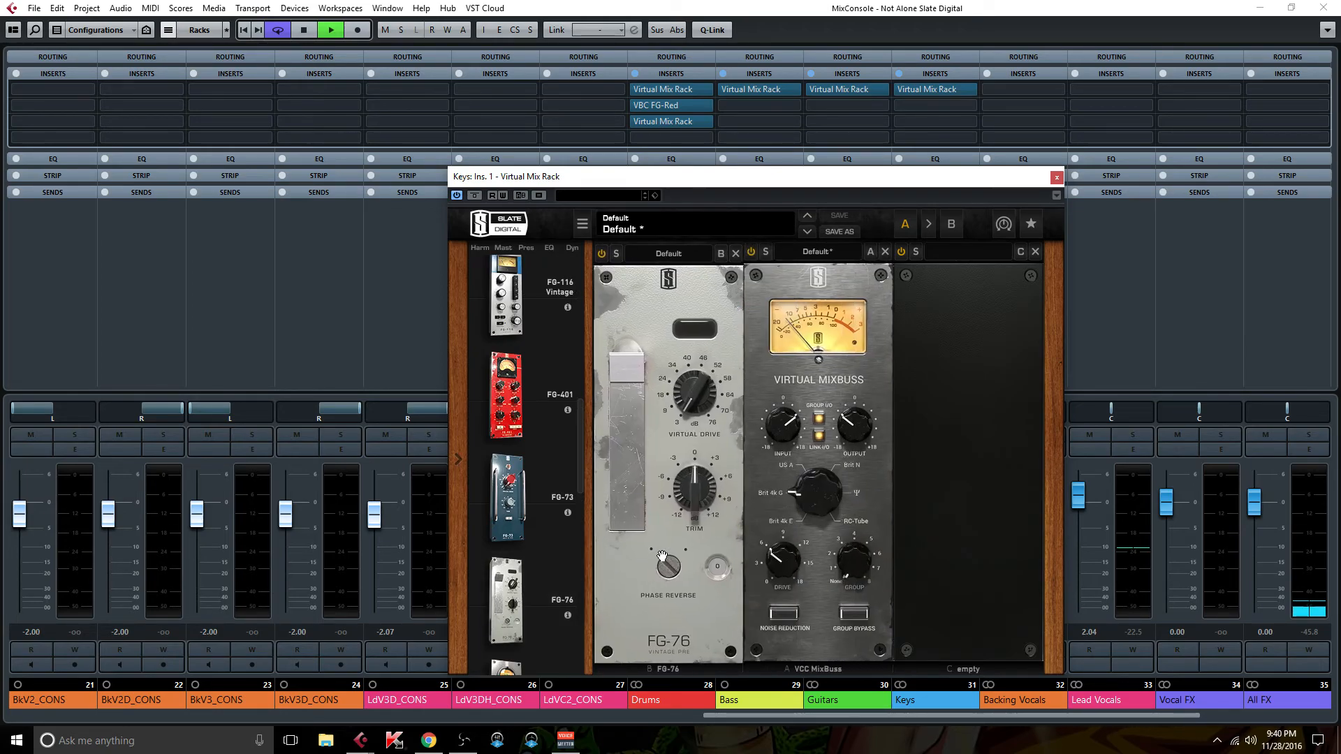
{"action": "left_click_drag", "start_coordinate": [684, 409], "coordinate": [682, 328]}
{"action": "left_click_drag", "start_coordinate": [685, 384], "coordinate": [684, 370]}
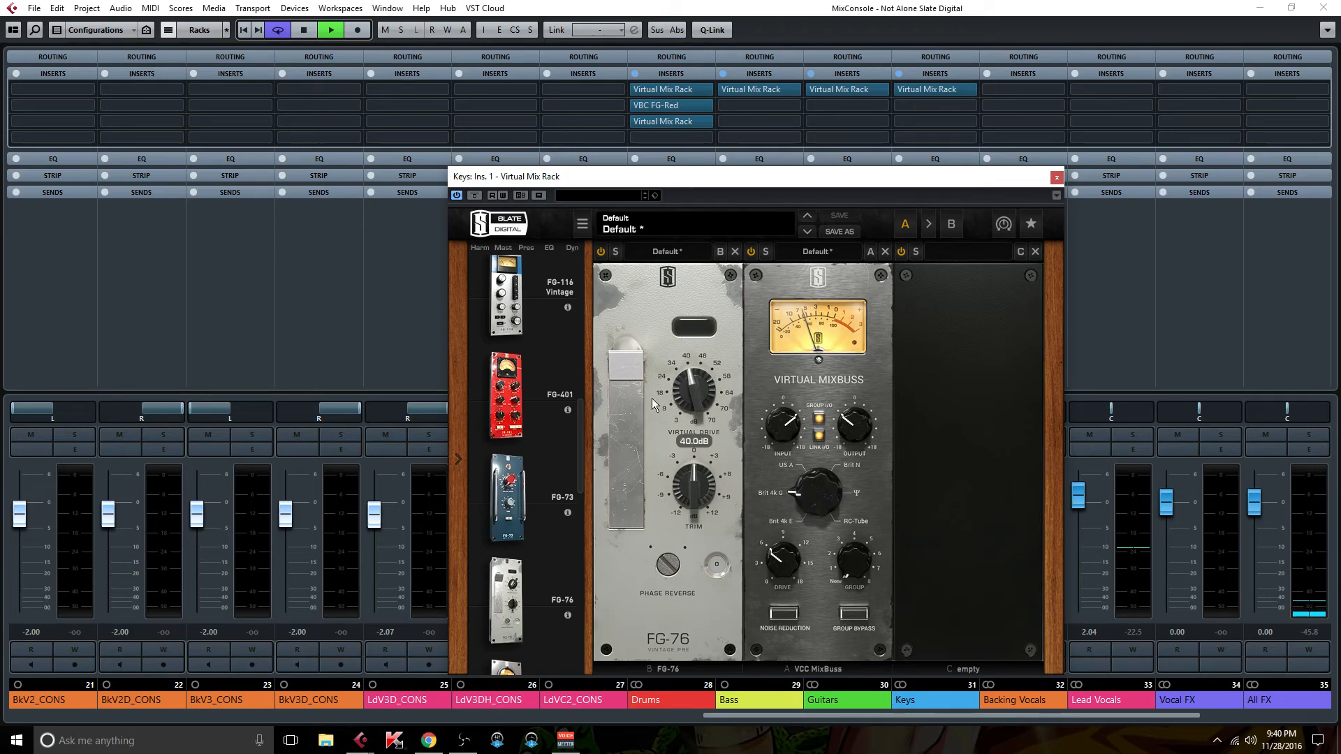
{"action": "left_click_drag", "start_coordinate": [581, 447], "coordinate": [593, 369]}
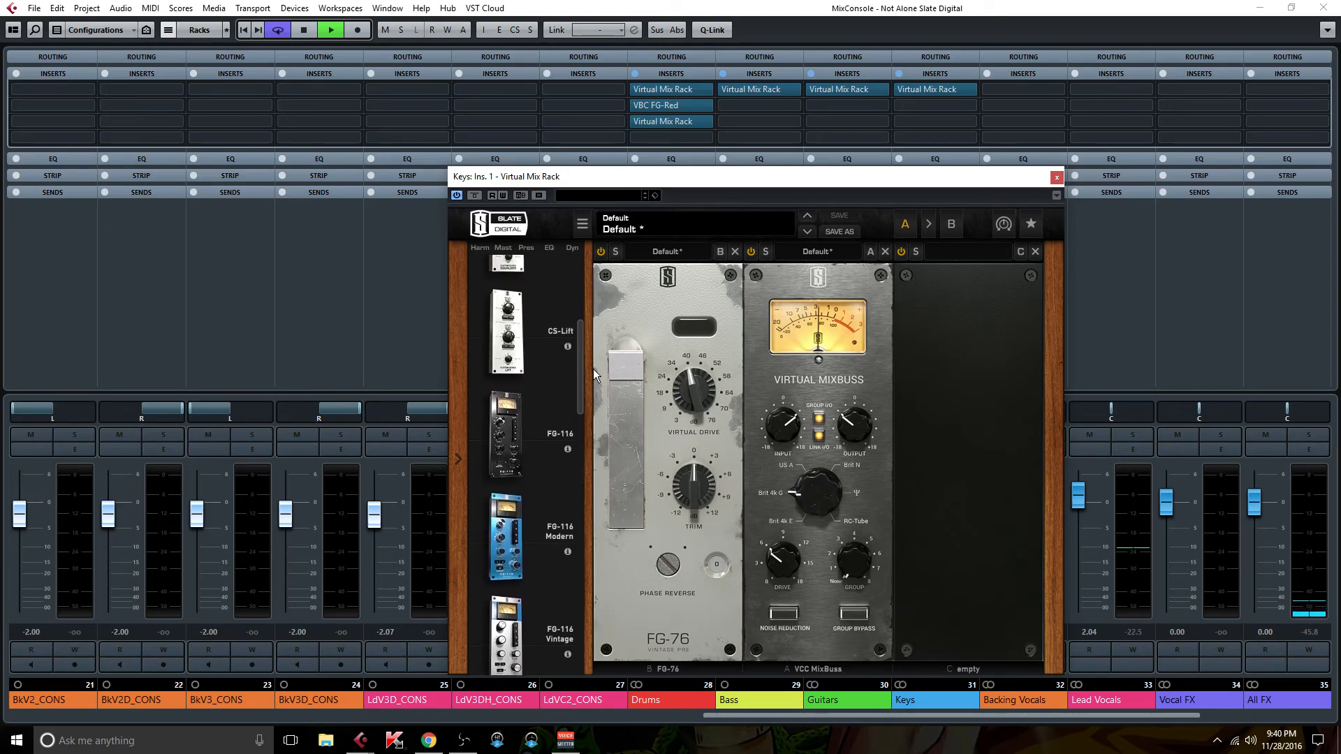
{"action": "left_click_drag", "start_coordinate": [697, 384], "coordinate": [712, 327]}
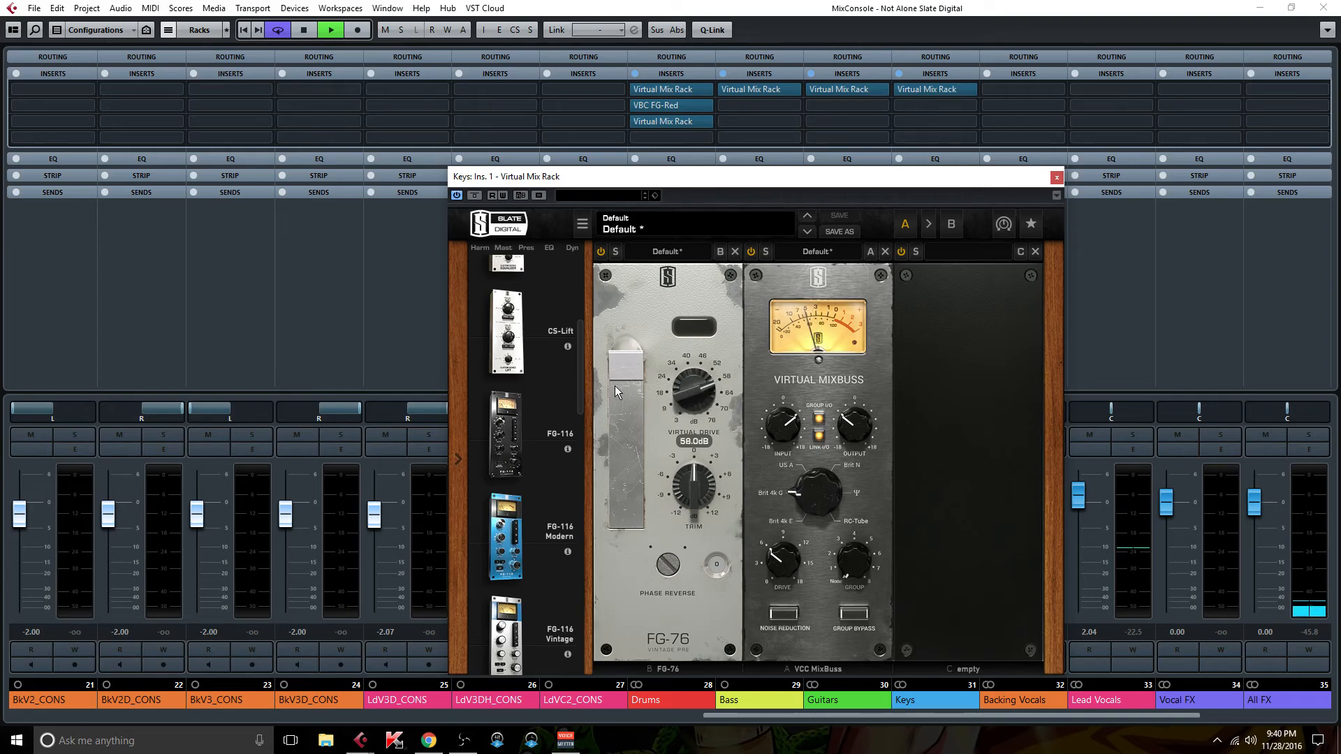
{"action": "mouse_move", "coordinate": [692, 393]}
{"action": "left_mouse_down"}
{"action": "mouse_move", "coordinate": [690, 333]}
{"action": "mouse_move", "coordinate": [690, 407]}
{"action": "left_mouse_up"}
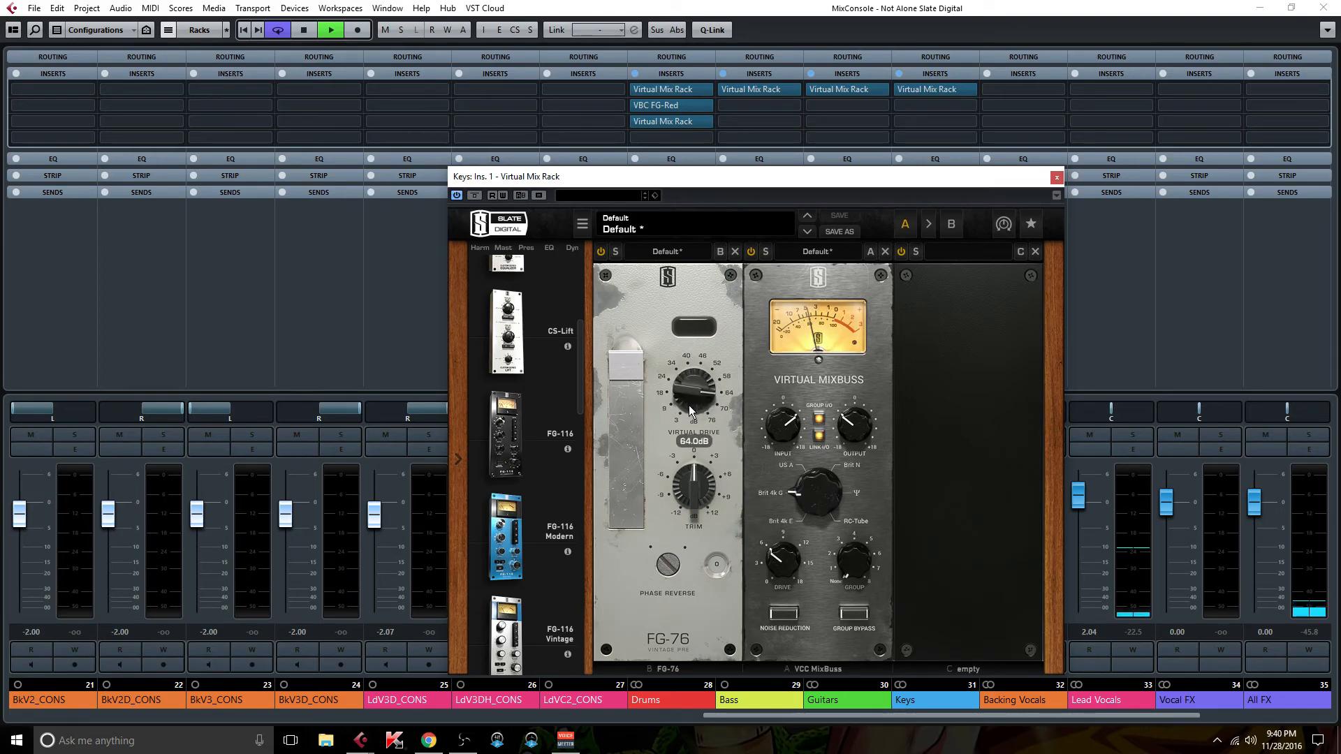
Add the CS-EQ module after the VCC MixBuss and set its high-pass filter to about 91.5 Hz.
{"action": "left_click_drag", "start_coordinate": [577, 376], "coordinate": [577, 353]}
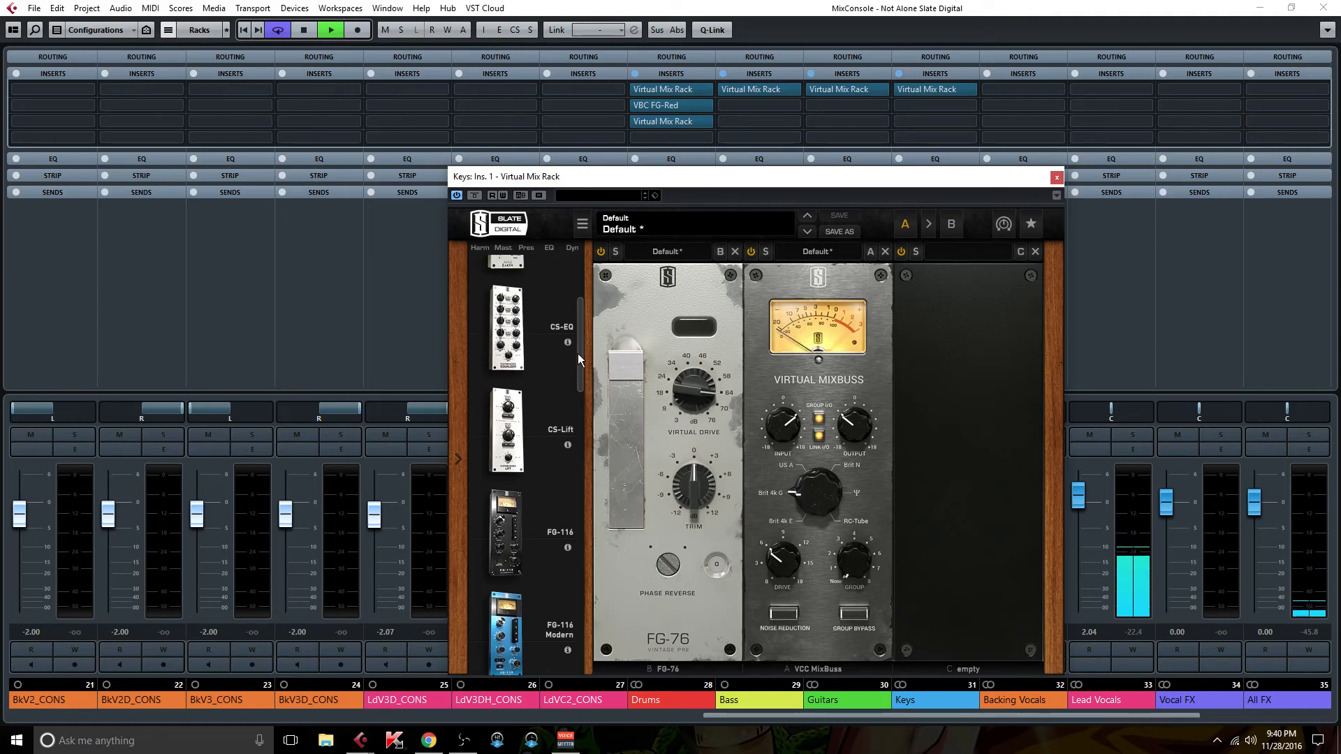
{"action": "left_click_drag", "start_coordinate": [506, 328], "coordinate": [971, 391]}
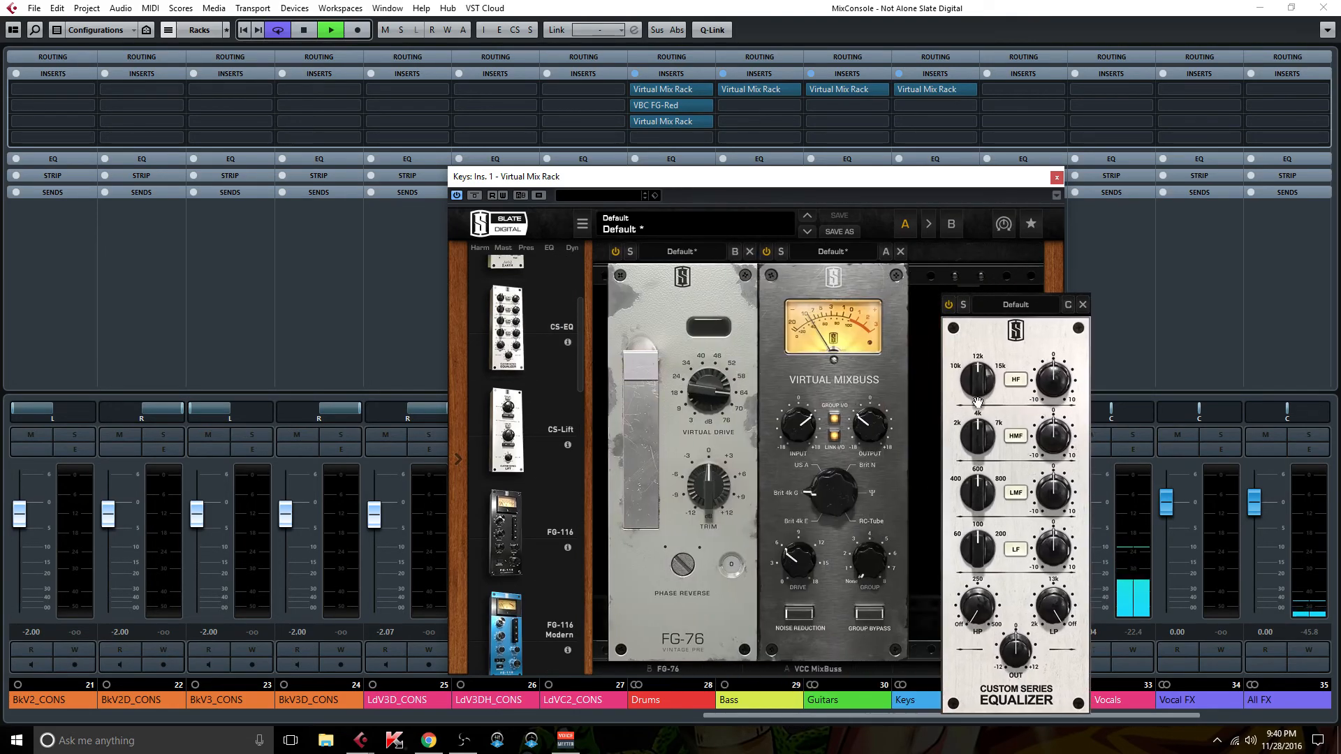
{"action": "mouse_move", "coordinate": [927, 559]}
{"action": "left_click_drag", "start_coordinate": [927, 559], "coordinate": [927, 536]}
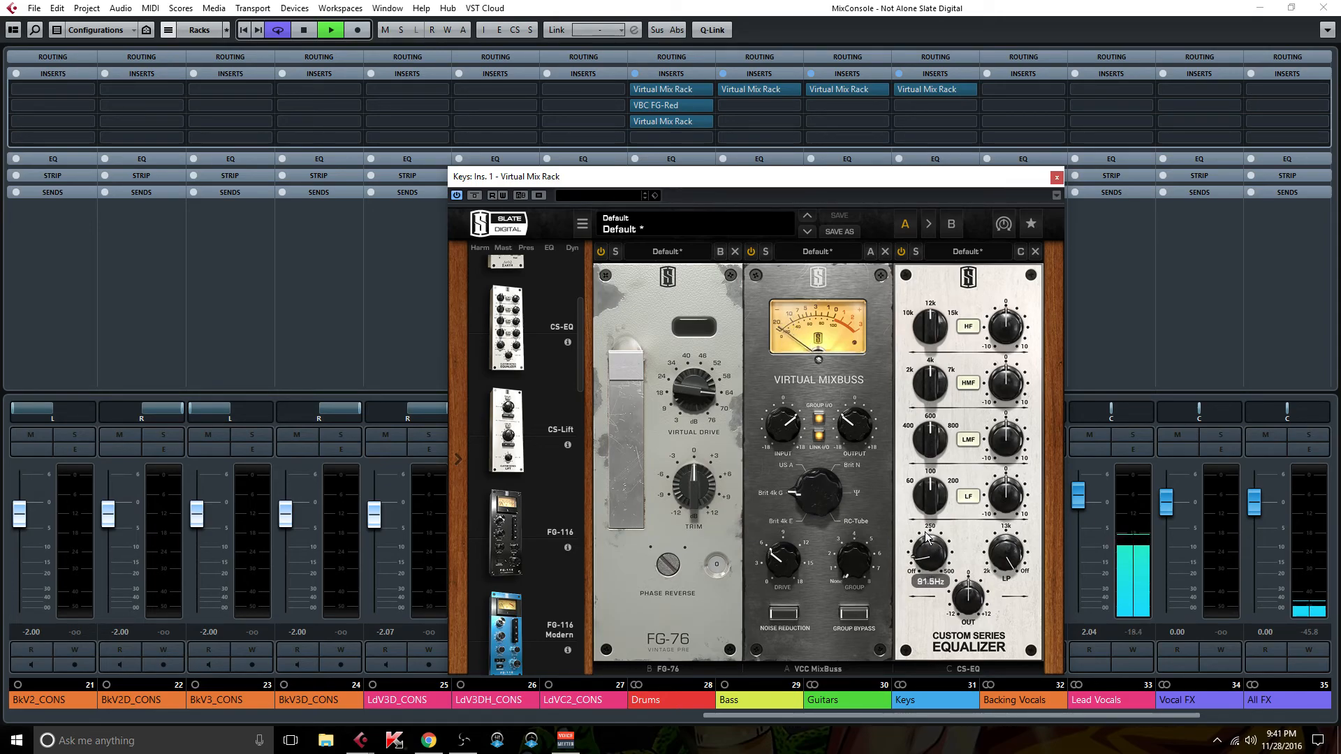
Boost the CS-EQ's LMF gain to 1.14, HF gain to 1.75 with its frequency near 10k, and HMF gain to 1.92.
{"action": "left_click_drag", "start_coordinate": [911, 428], "coordinate": [1002, 421]}
{"action": "left_click", "coordinate": [930, 417]}
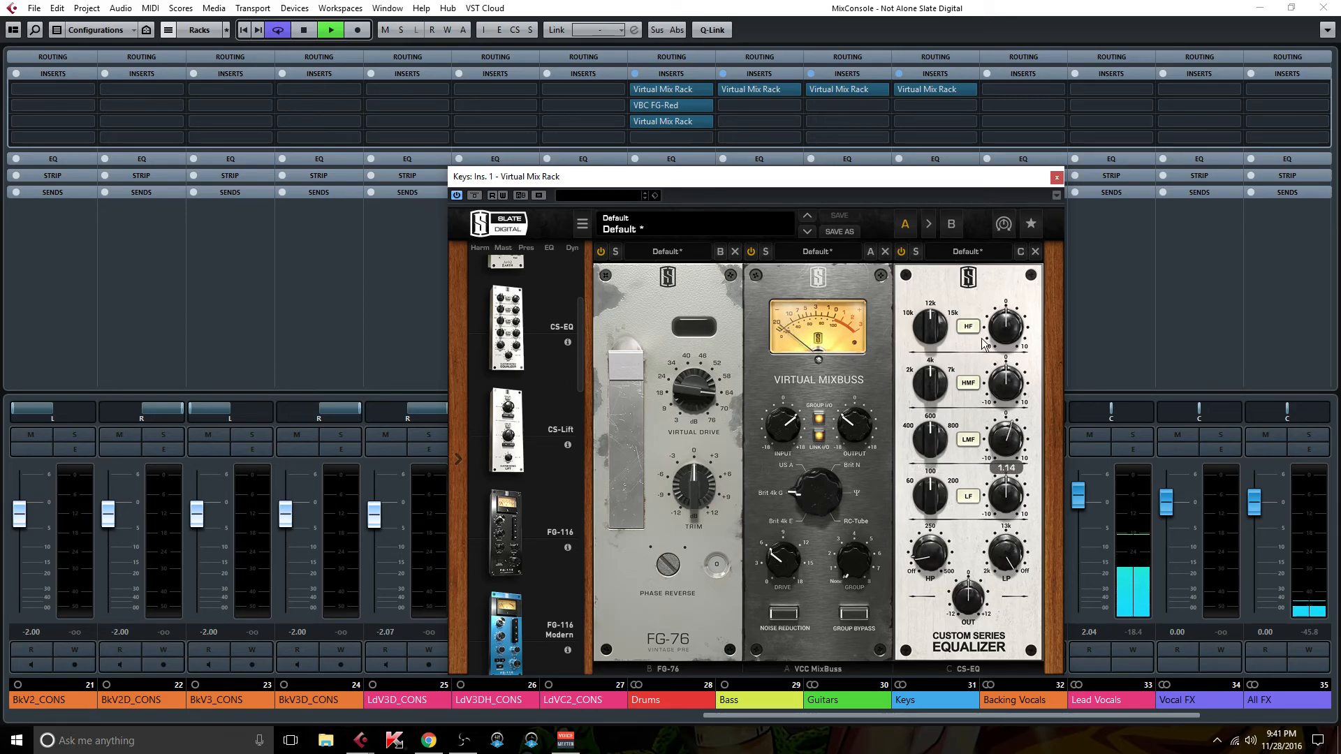
{"action": "left_click_drag", "start_coordinate": [907, 320], "coordinate": [908, 328]}
{"action": "left_click_drag", "start_coordinate": [994, 339], "coordinate": [999, 322]}
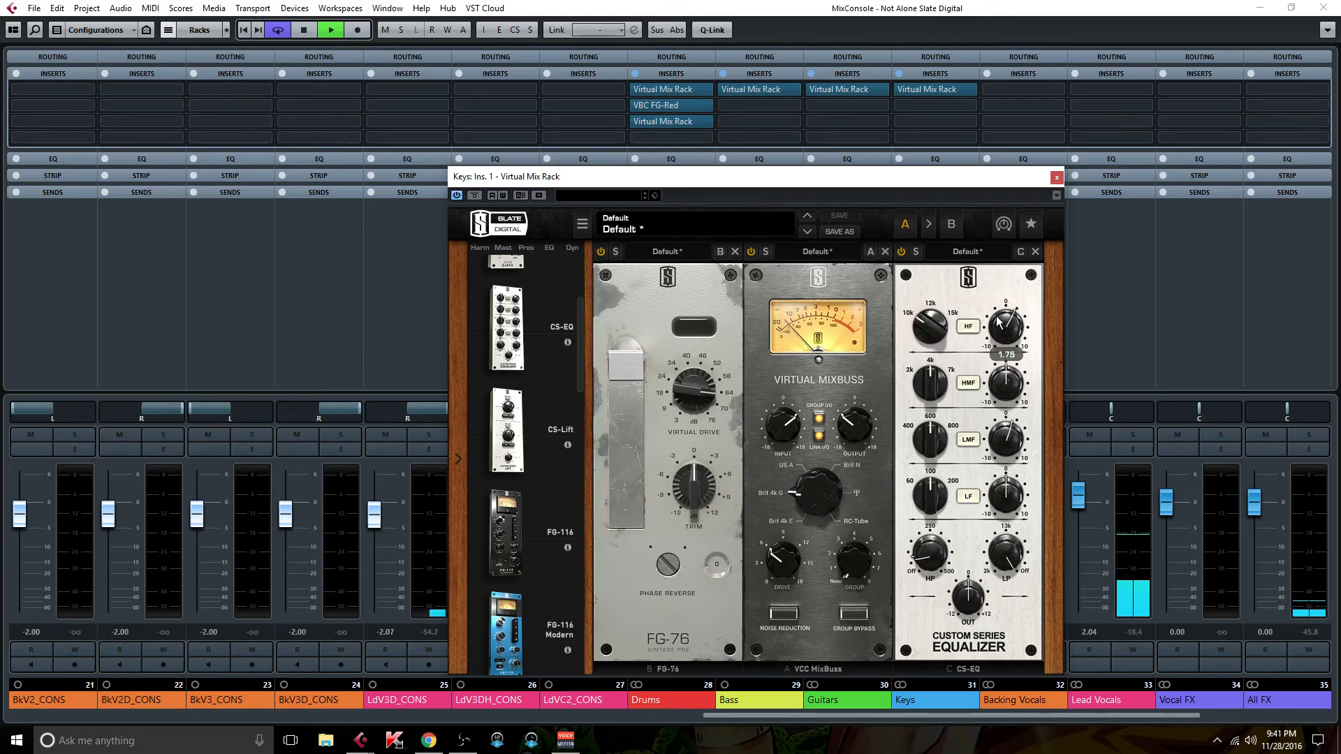
{"action": "left_click_drag", "start_coordinate": [1004, 386], "coordinate": [1005, 370]}
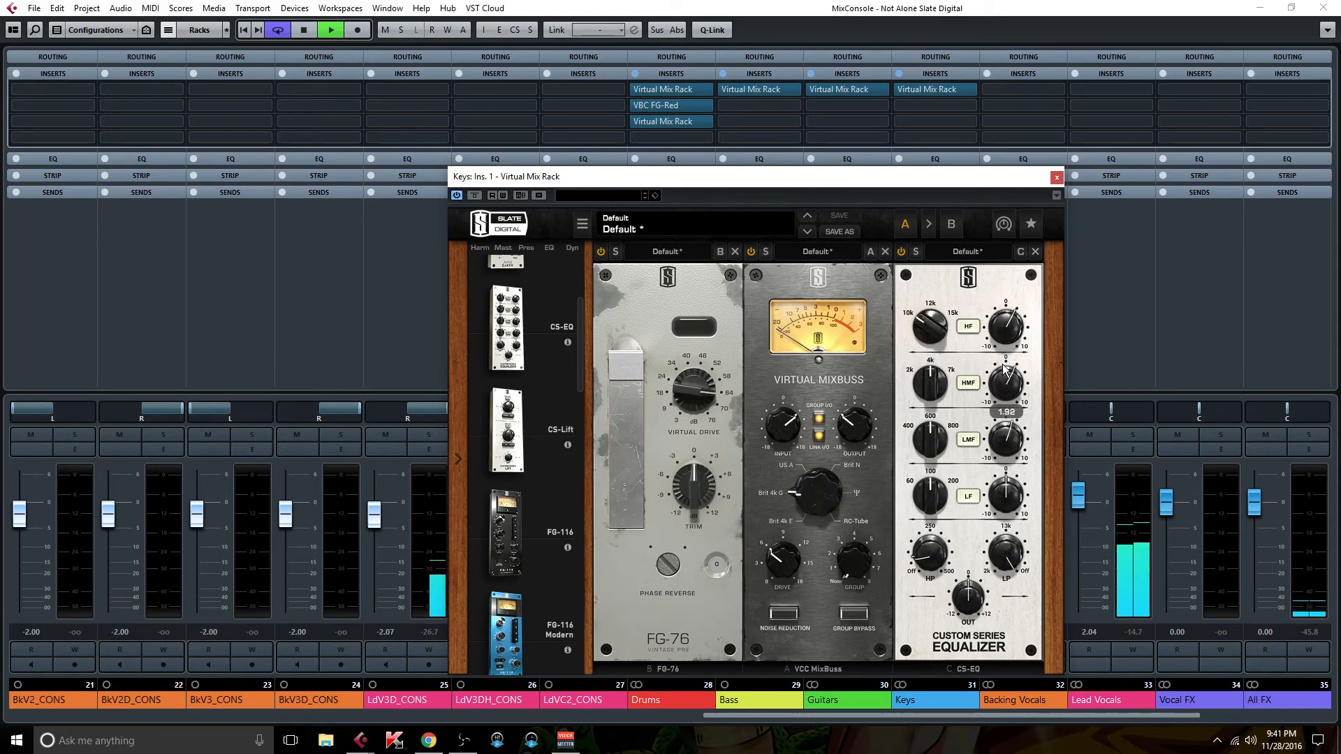
Set the CS-EQ's low-pass filter to about 17.8 kHz, raise the HF gain to 2.54 and fine-tune the LMF gain.
{"action": "left_click_drag", "start_coordinate": [1008, 552], "coordinate": [1013, 587]}
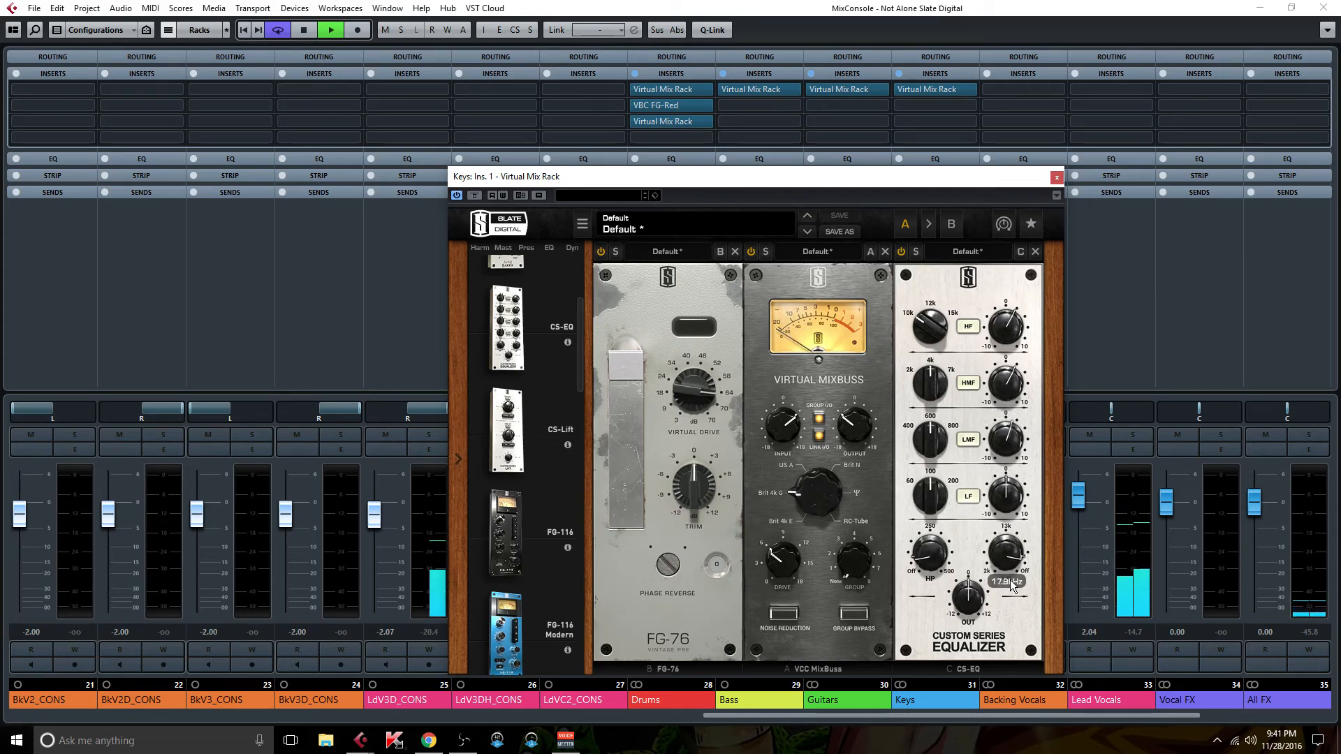
{"action": "left_click_drag", "start_coordinate": [1006, 327], "coordinate": [1007, 318]}
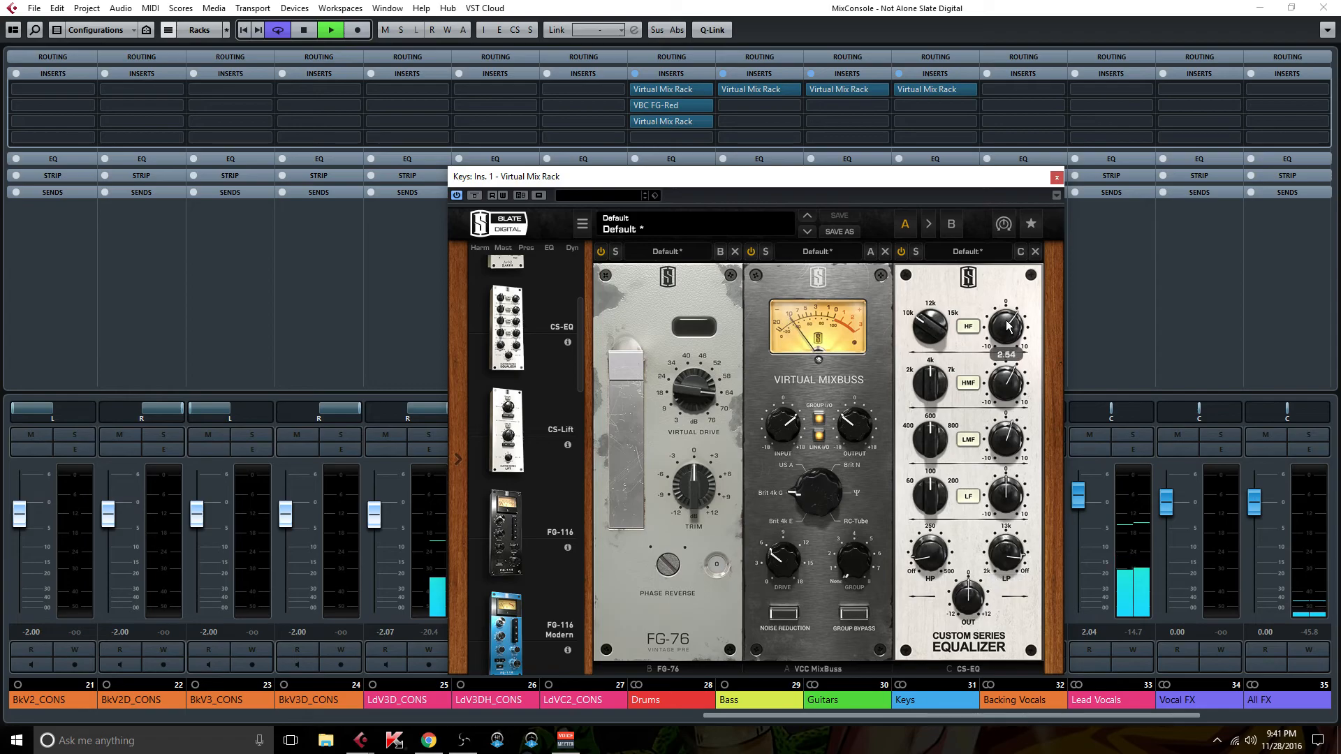
{"action": "left_click_drag", "start_coordinate": [1003, 448], "coordinate": [1004, 443]}
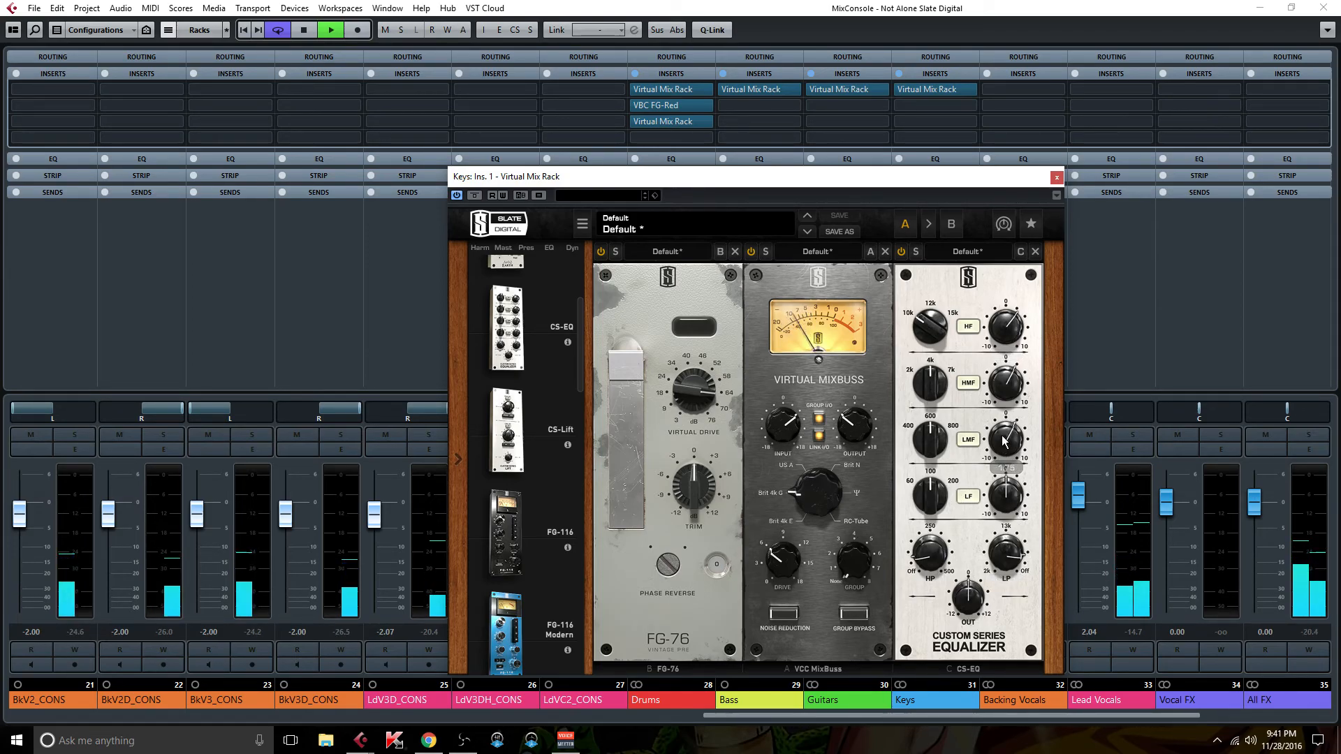
Raise the FG-76 preamp's Virtual Drive to 70 dB and close the Keys rack.
{"action": "left_click_drag", "start_coordinate": [687, 383], "coordinate": [687, 378]}
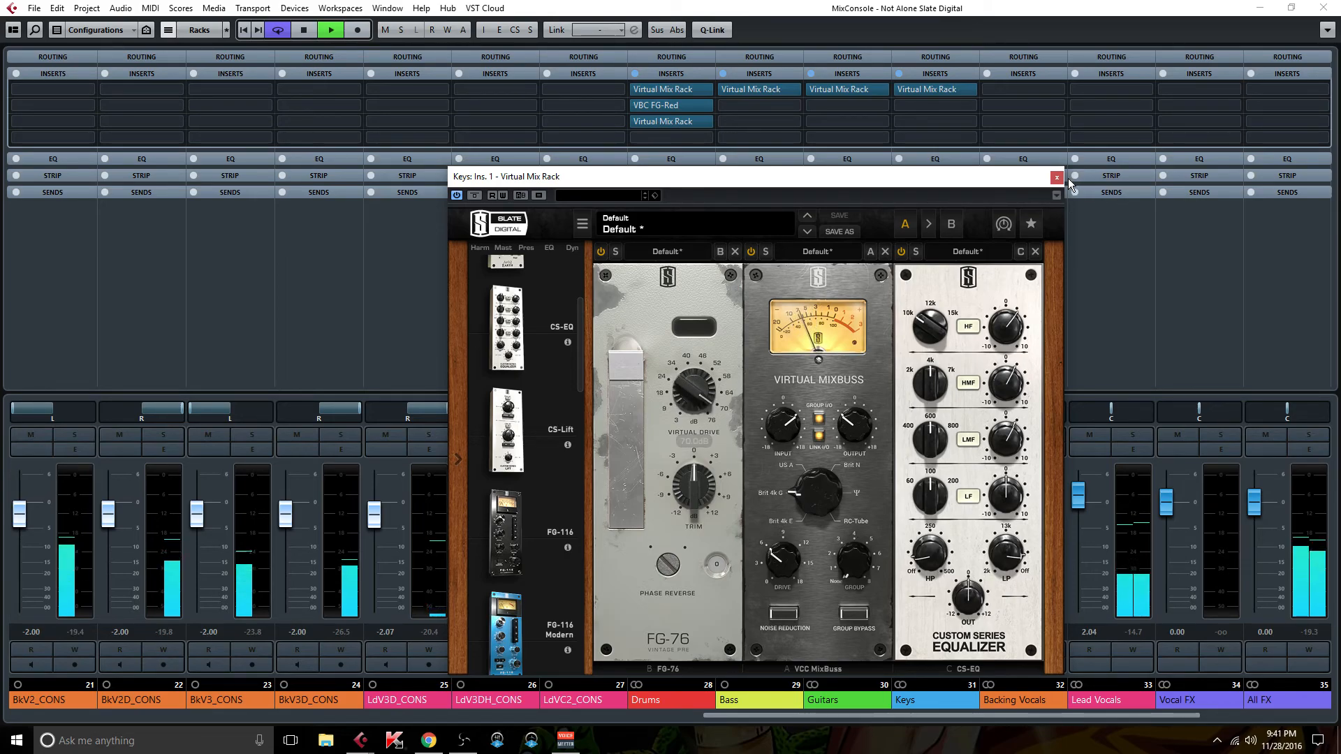
{"action": "left_click", "coordinate": [978, 297]}
Set the Wow & Flutter of the EKeys1a_CONS track's Virtual Tape Machines to 44.5% and close the plug-in.
{"action": "left_click_drag", "start_coordinate": [732, 715], "coordinate": [361, 700]}
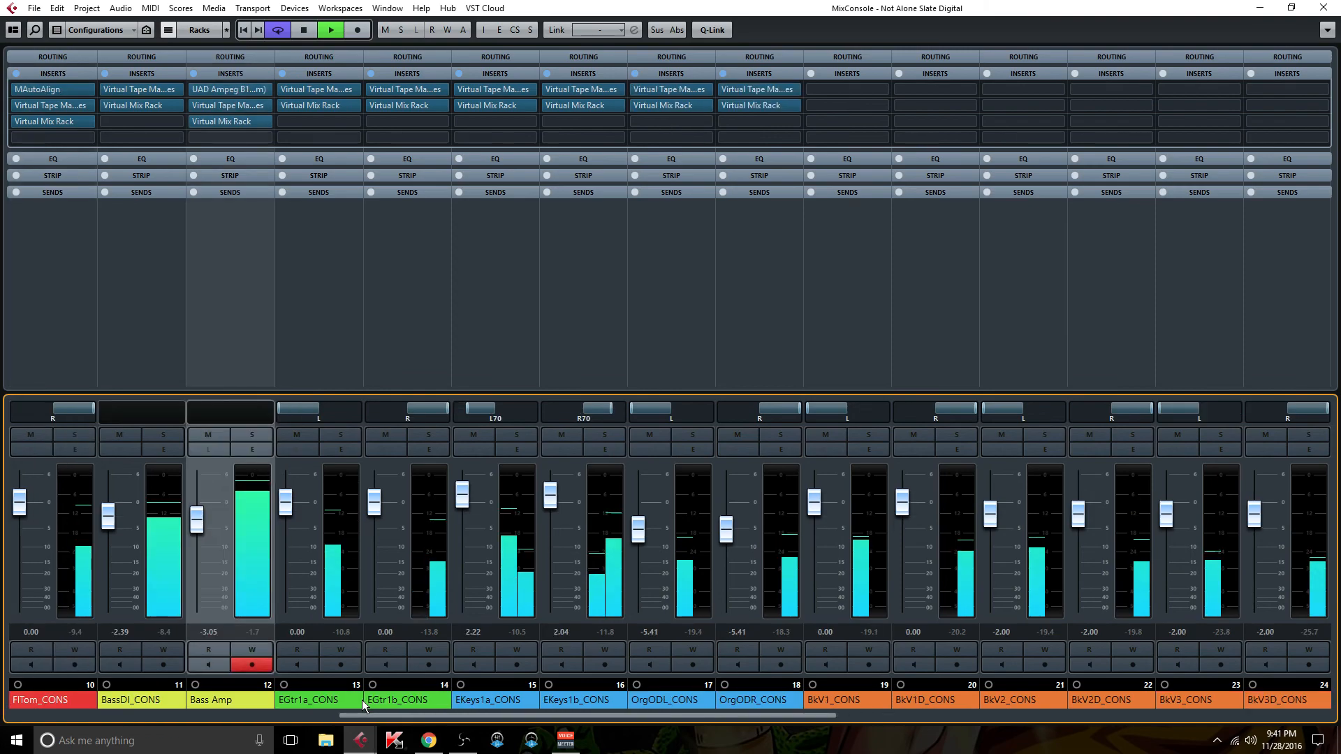
{"action": "left_click", "coordinate": [507, 88]}
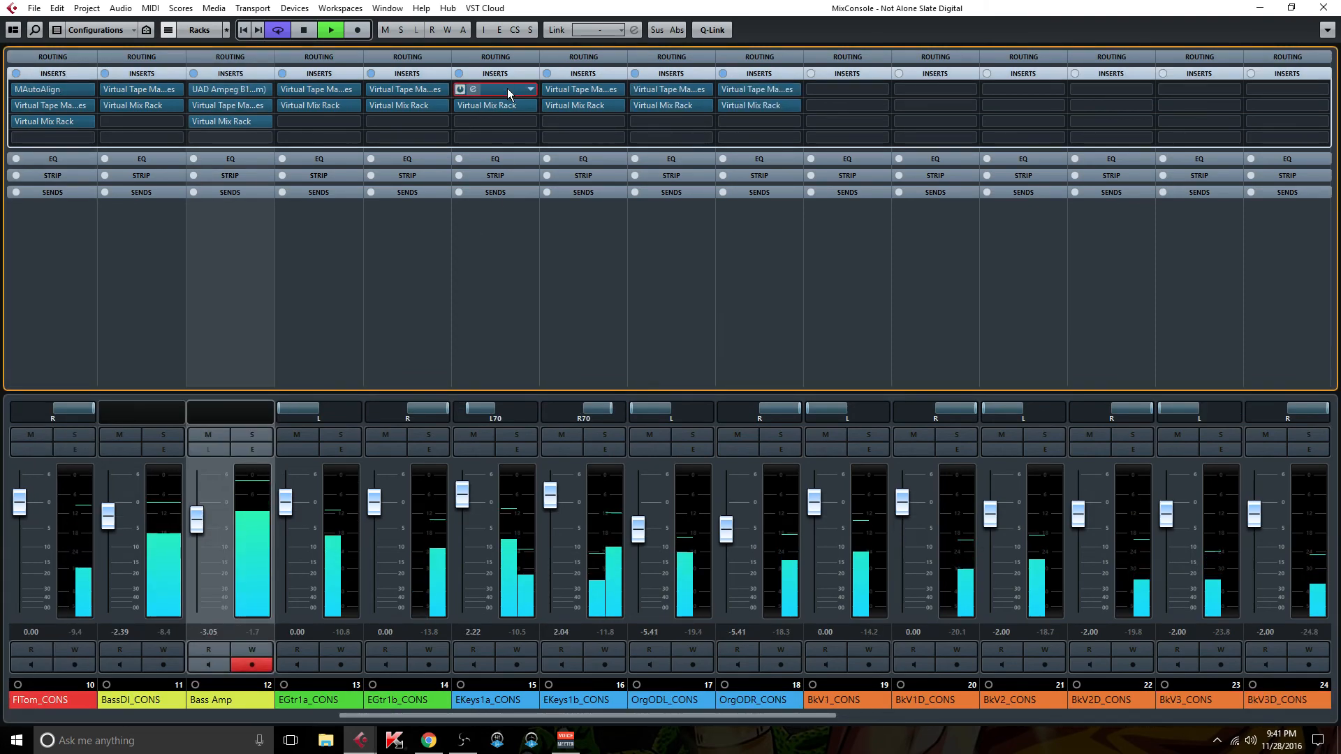
{"action": "left_click", "coordinate": [381, 273]}
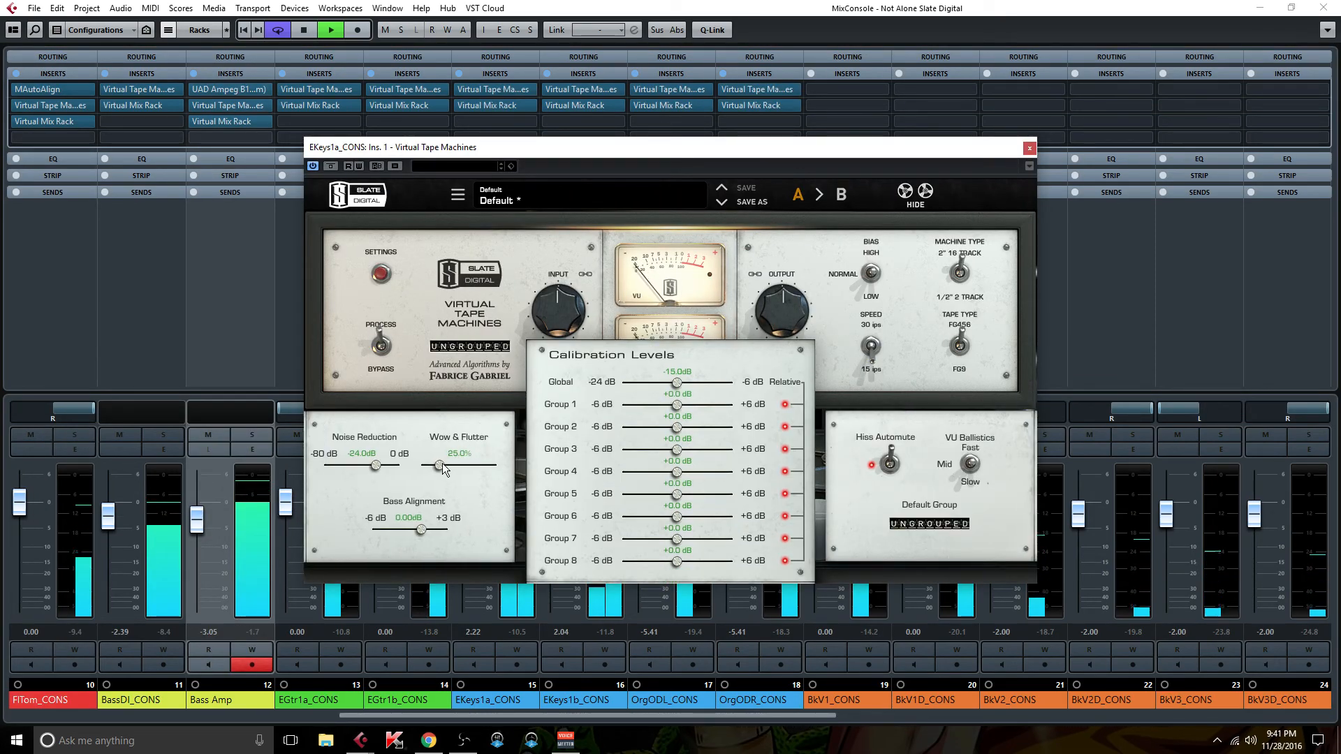
{"action": "left_click_drag", "start_coordinate": [450, 468], "coordinate": [454, 468]}
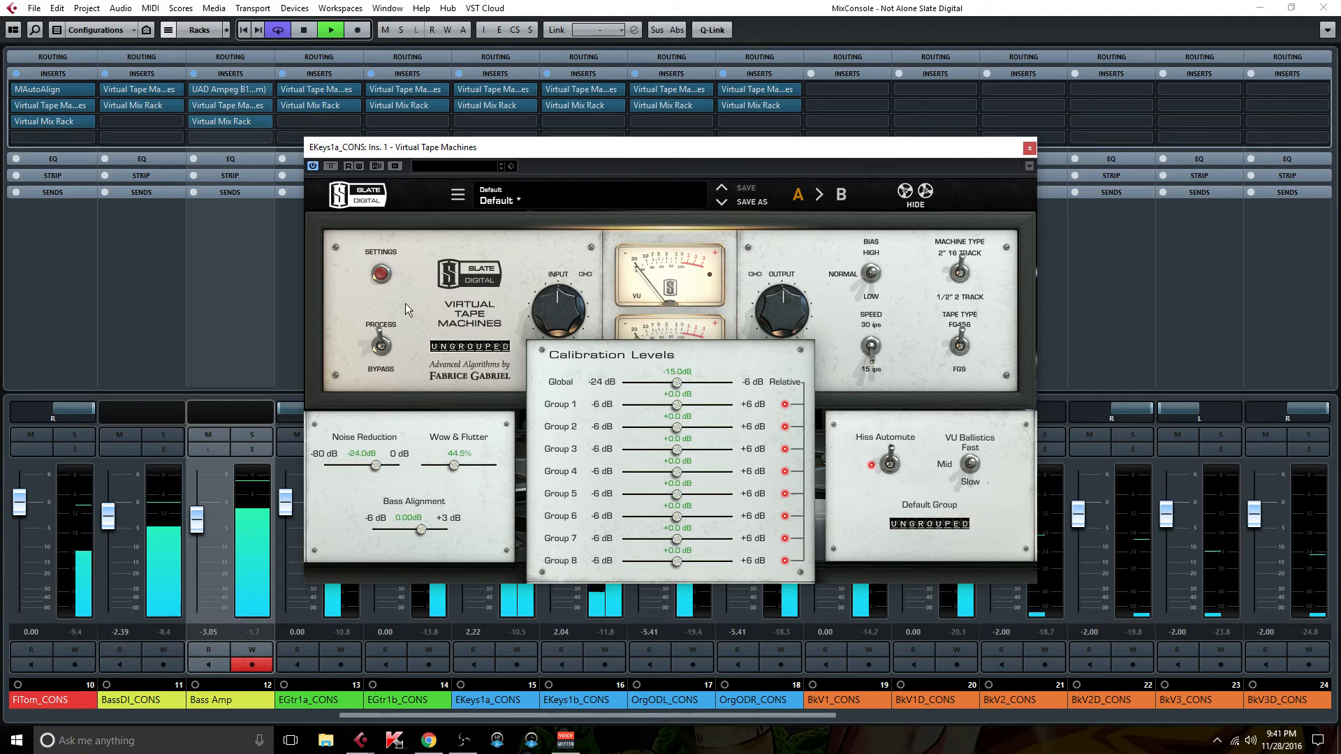
{"action": "left_click", "coordinate": [381, 273]}
{"action": "left_click", "coordinate": [1029, 148]}
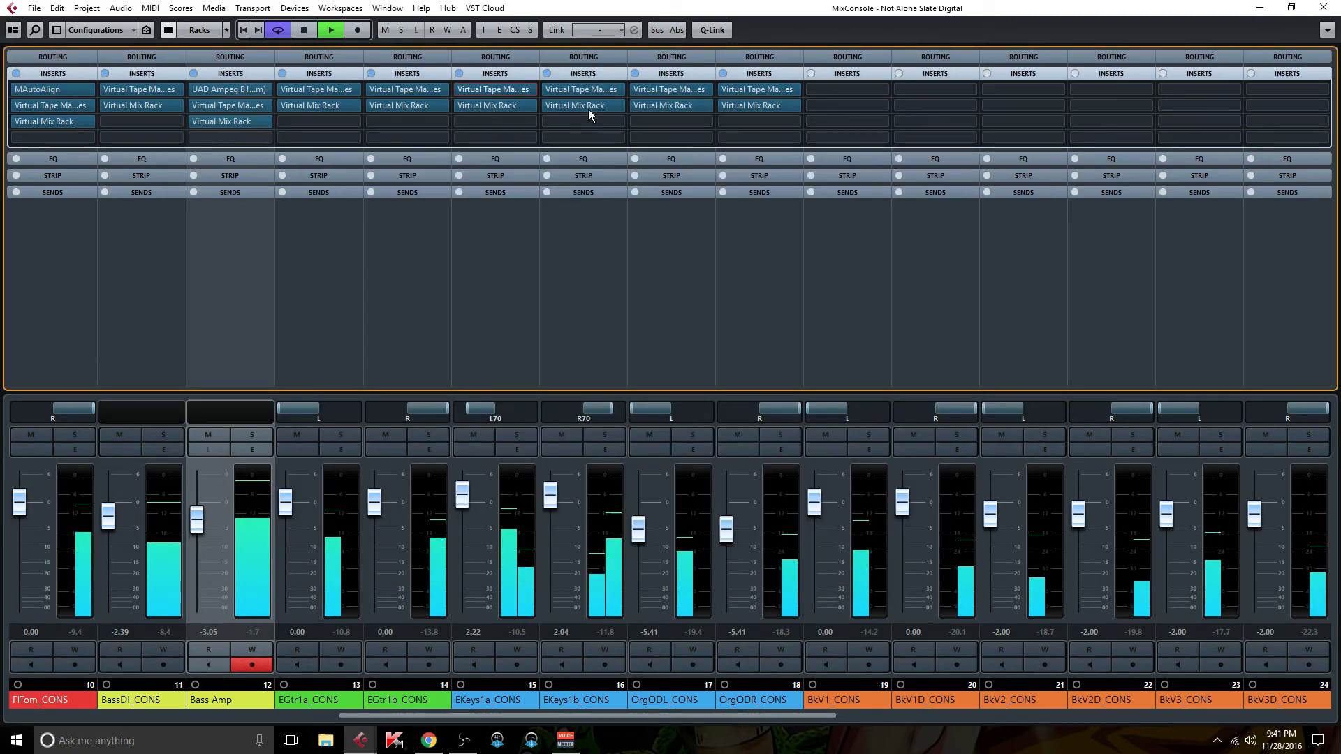
Set the Wow & Flutter of the EKeys1b_CONS track's Virtual Tape Machines to 50% and close the plug-in.
{"action": "left_click", "coordinate": [586, 88]}
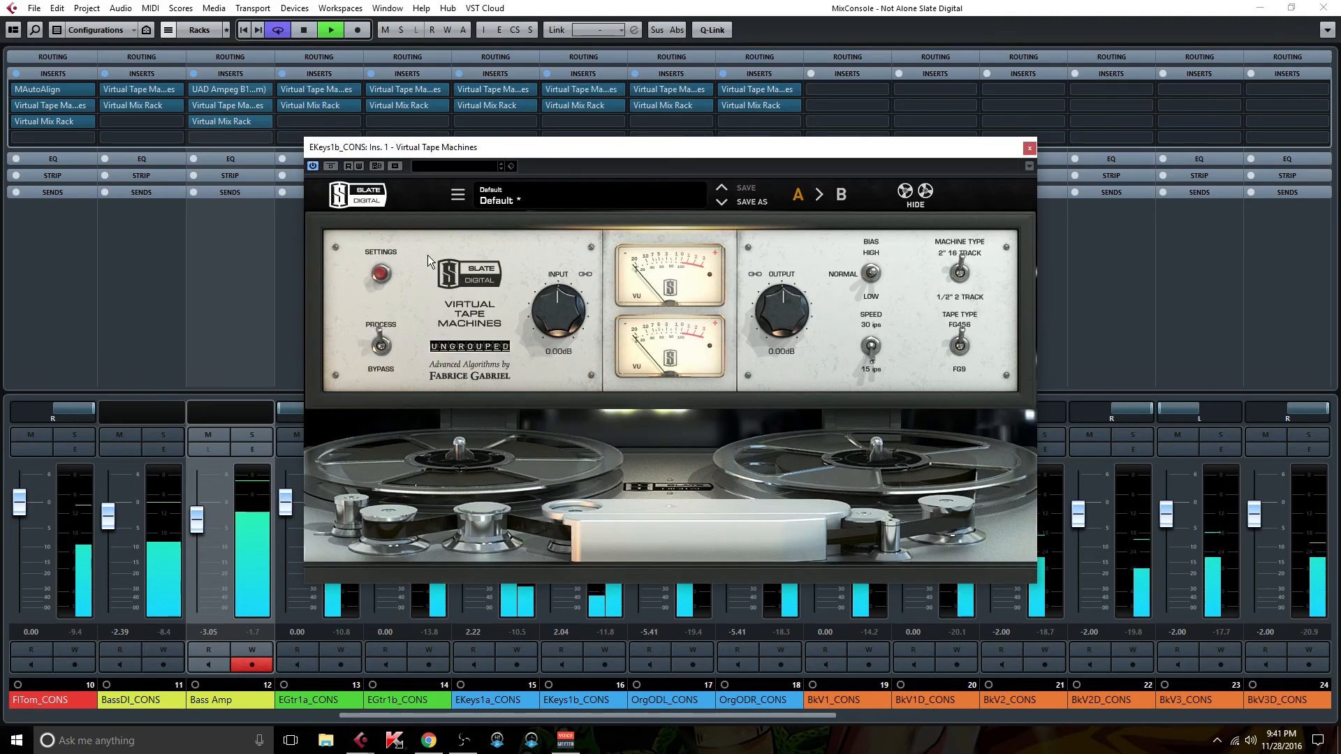
{"action": "left_click", "coordinate": [380, 274]}
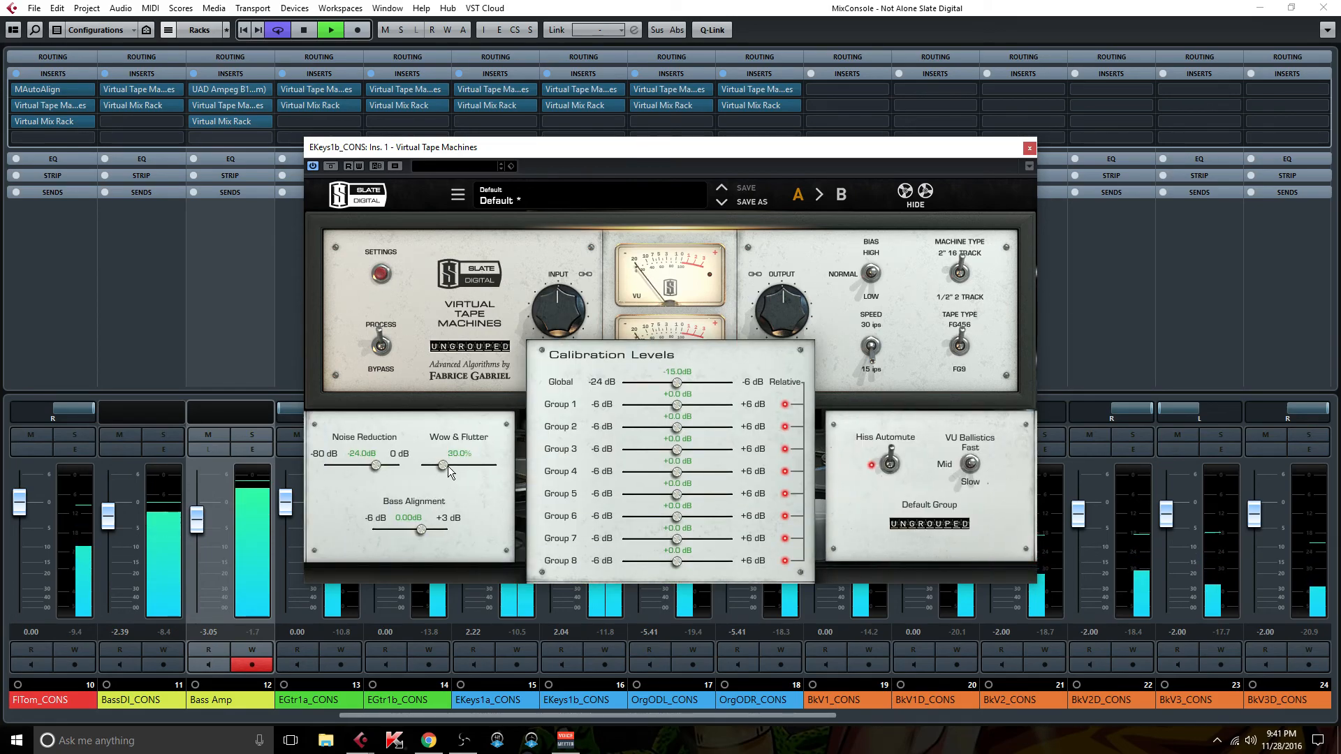
{"action": "left_click_drag", "start_coordinate": [458, 468], "coordinate": [459, 468]}
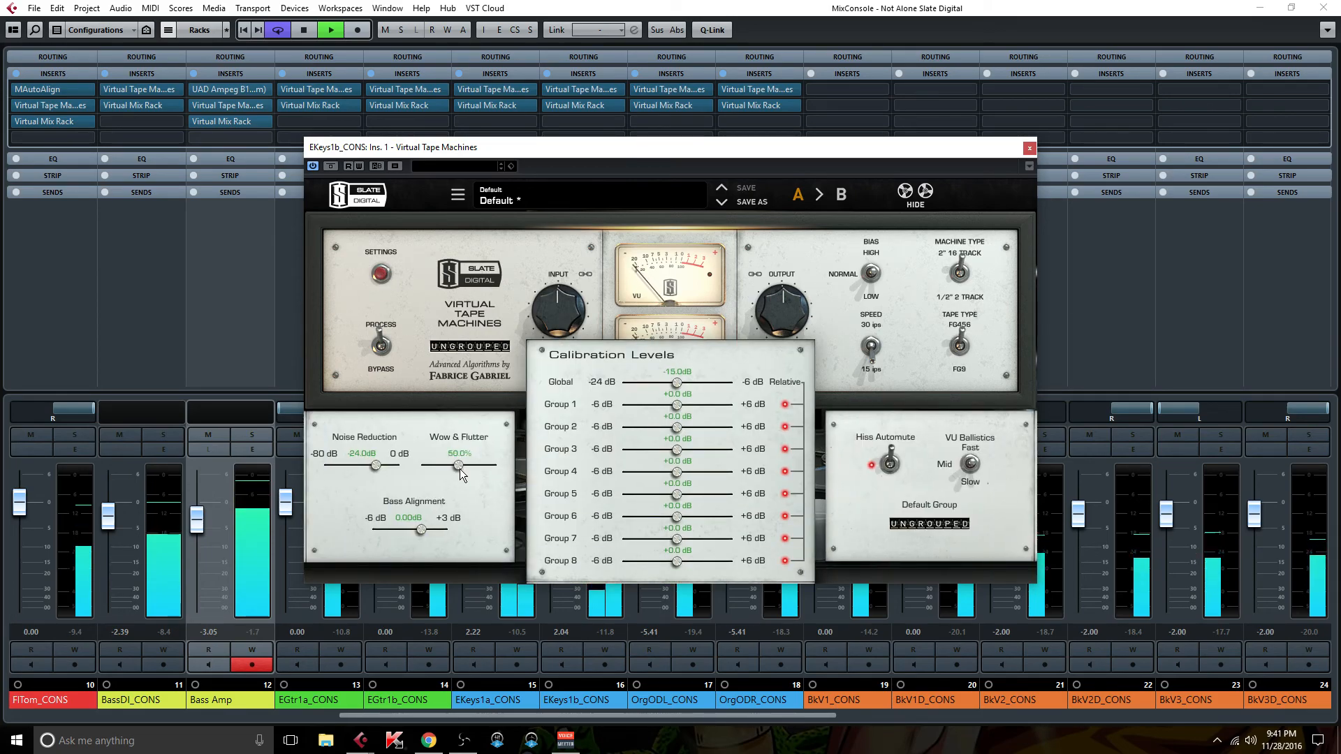
{"action": "left_click", "coordinate": [1030, 148]}
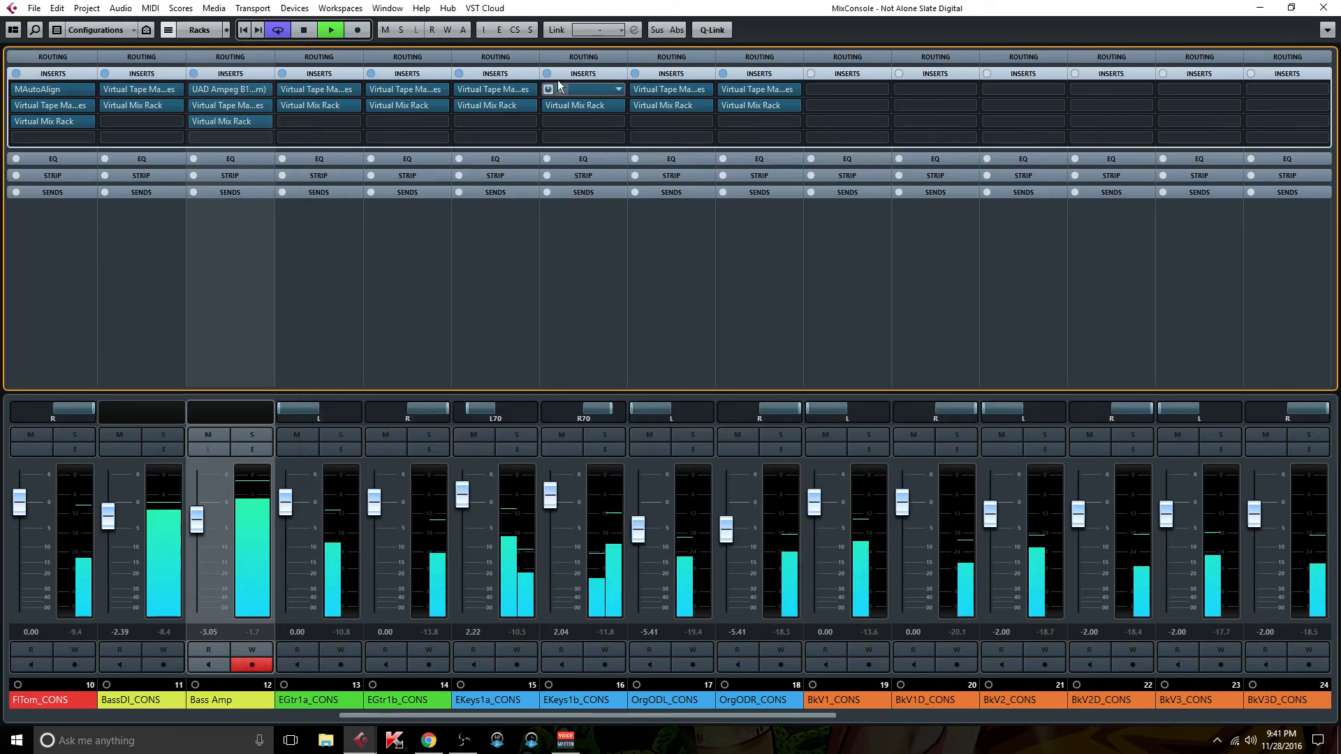
On OrgODL_CONS, set the Virtual Tape Machines' Wow & Flutter to about 71% and raise its input to about +9 dB.
{"action": "left_click", "coordinate": [663, 88]}
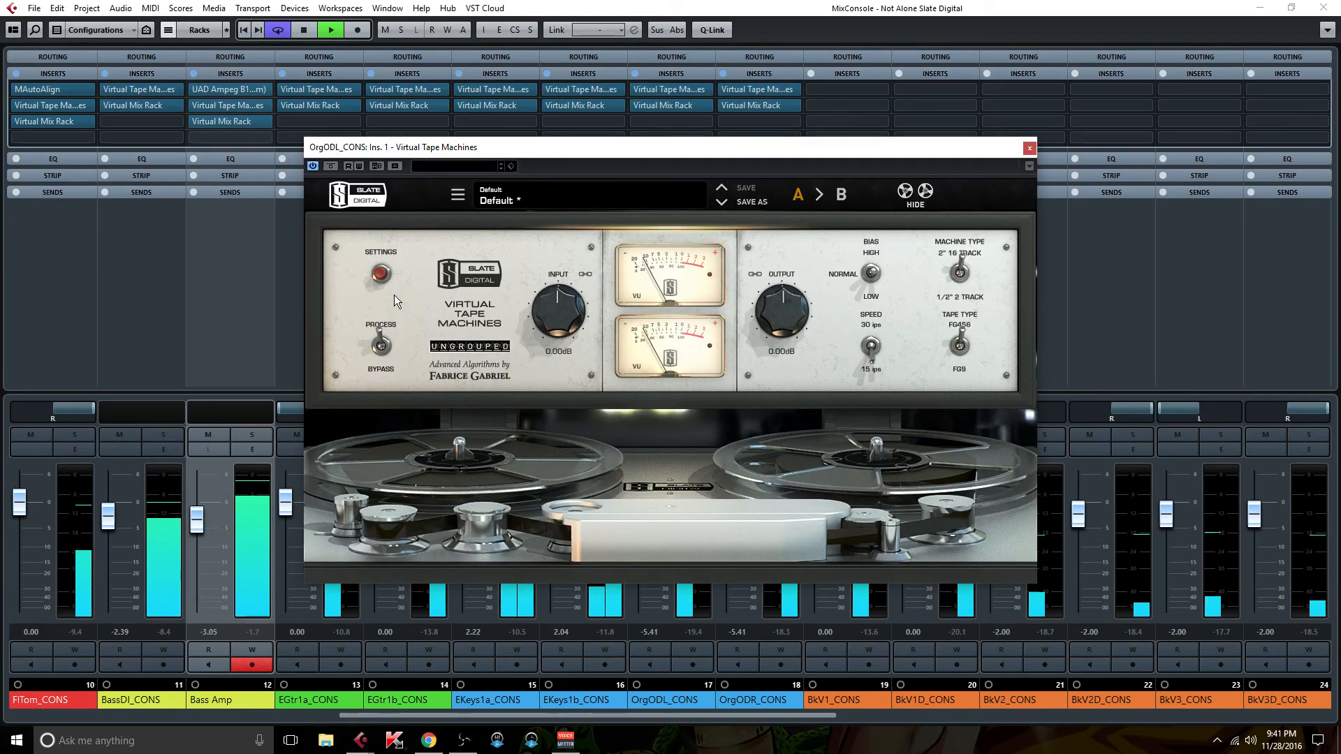
{"action": "left_click", "coordinate": [381, 276]}
{"action": "left_click_drag", "start_coordinate": [460, 467], "coordinate": [475, 475]}
{"action": "left_click", "coordinate": [381, 274]}
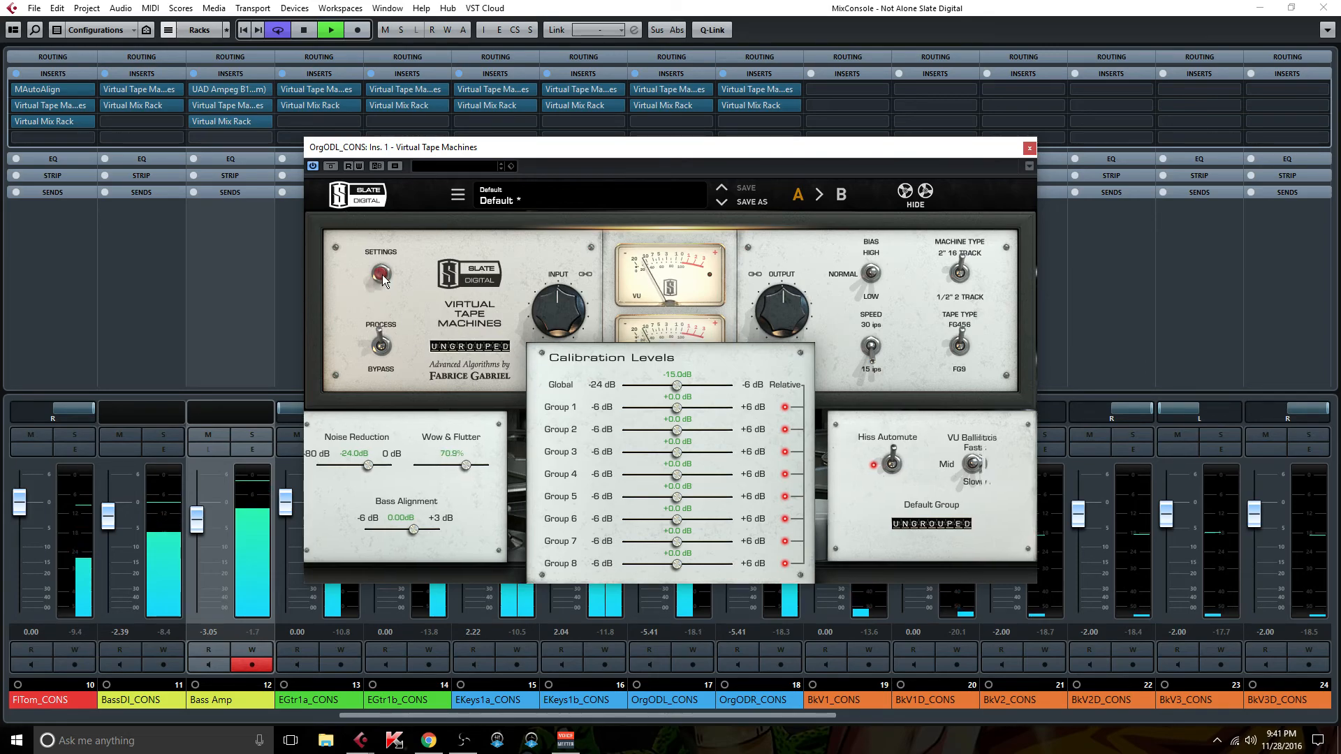
{"action": "left_click_drag", "start_coordinate": [552, 331], "coordinate": [553, 279]}
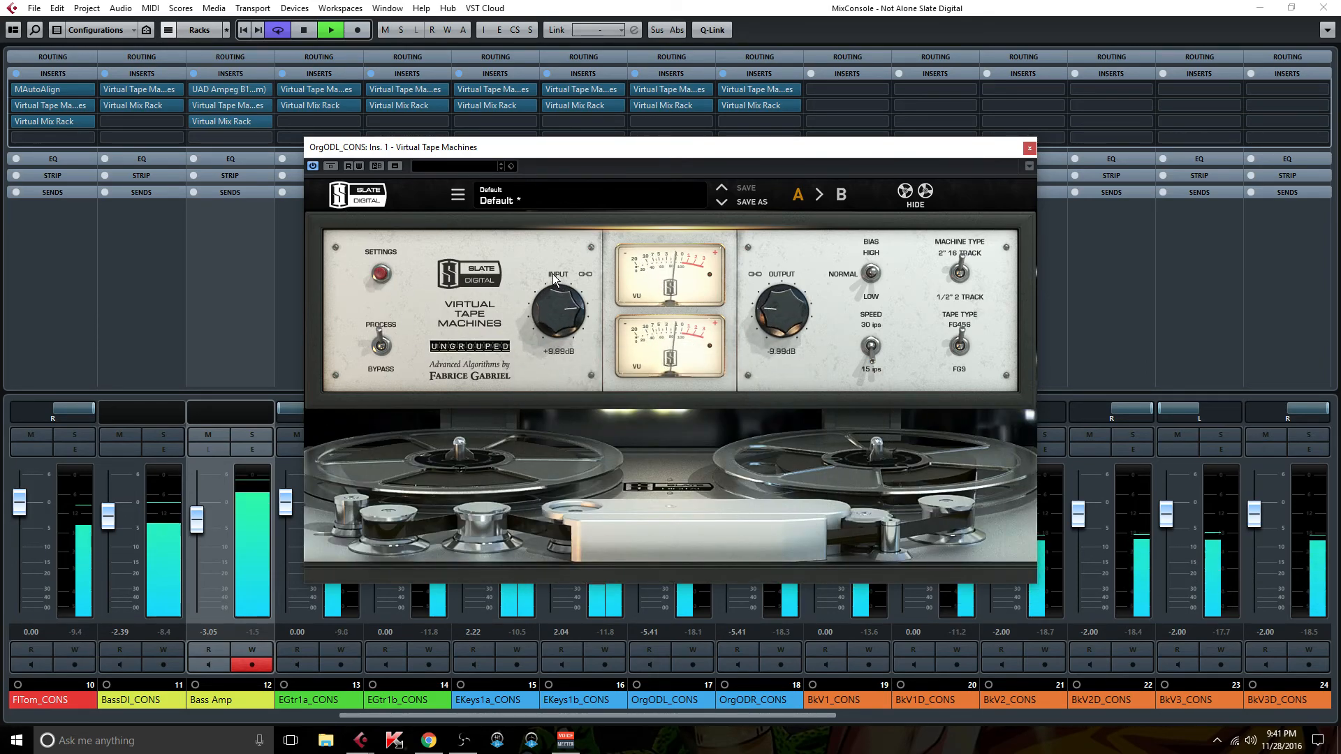
{"action": "left_click", "coordinate": [1029, 149]}
On OrgODR_CONS, raise the Virtual Tape Machines' input and set its Wow & Flutter to 70%.
{"action": "double_click", "coordinate": [773, 90]}
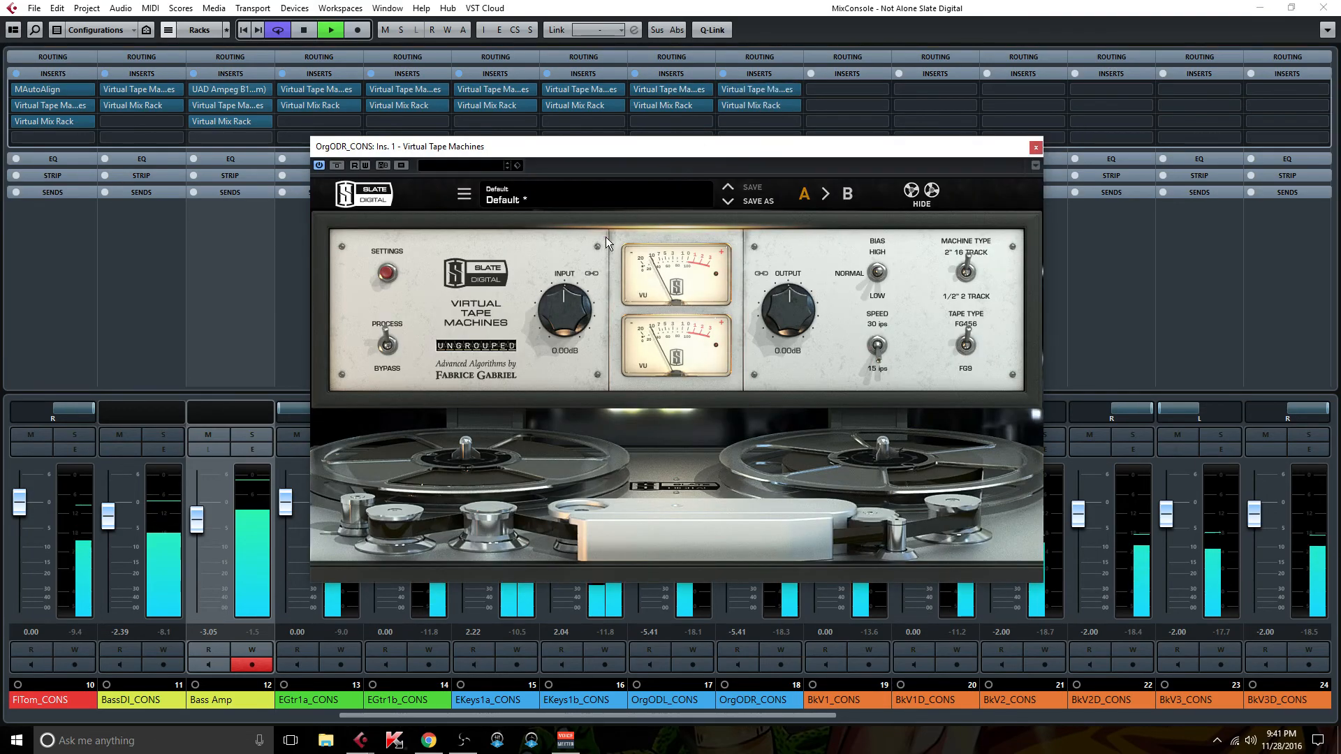
{"action": "left_click_drag", "start_coordinate": [568, 311], "coordinate": [567, 264]}
{"action": "left_click", "coordinate": [387, 272]}
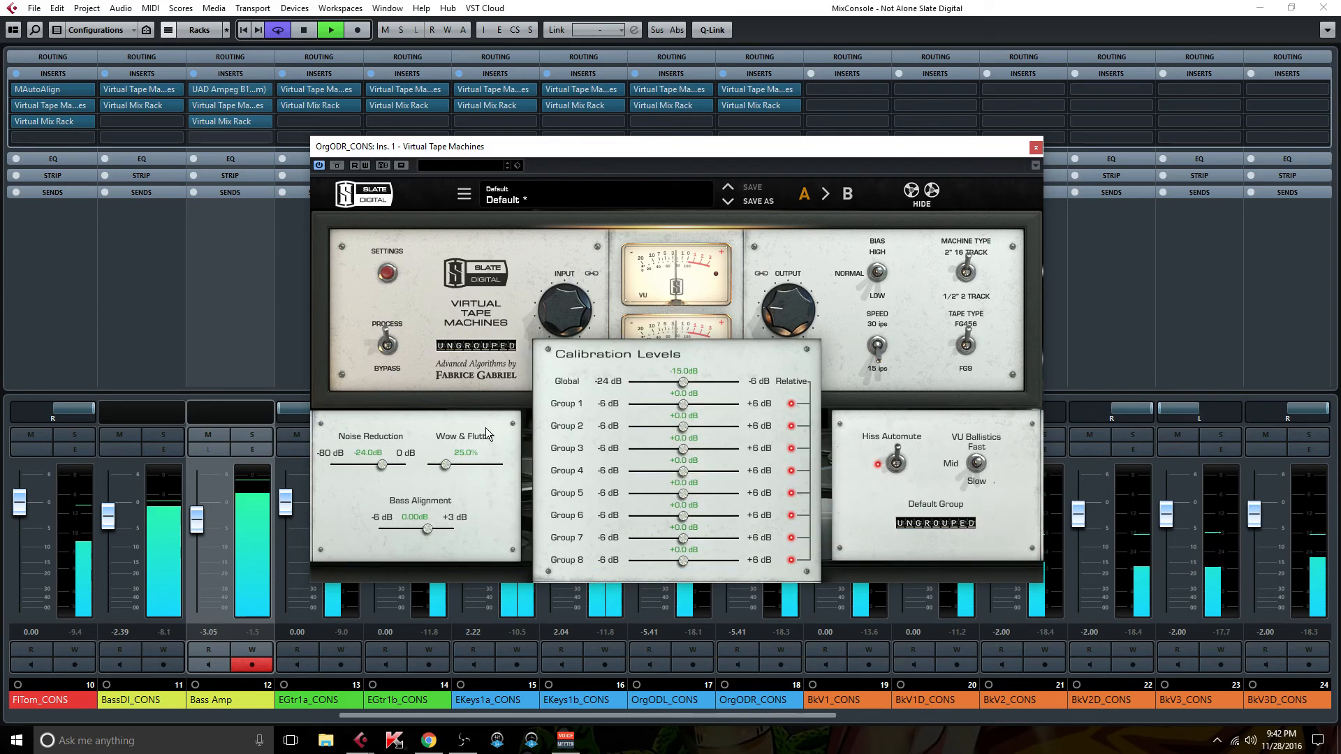
{"action": "left_click_drag", "start_coordinate": [449, 464], "coordinate": [479, 466]}
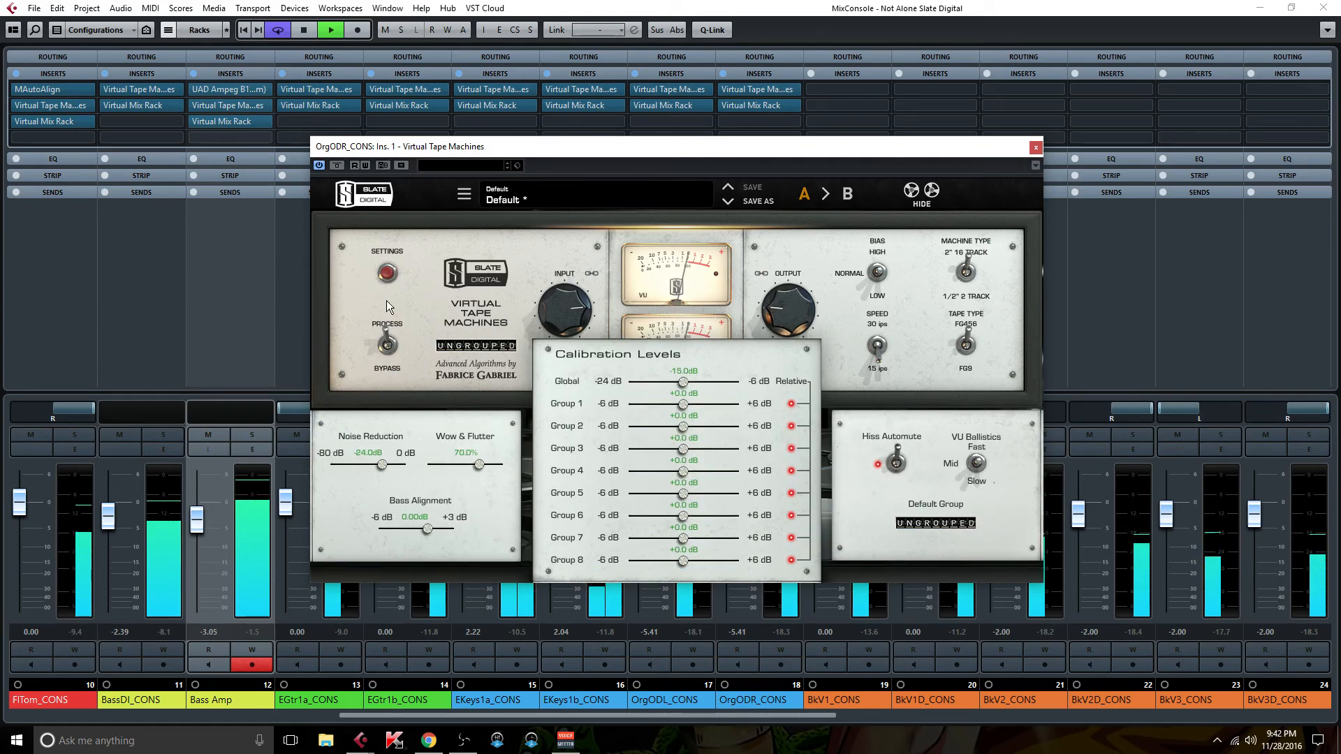
{"action": "left_click", "coordinate": [390, 272]}
{"action": "left_click", "coordinate": [1036, 148]}
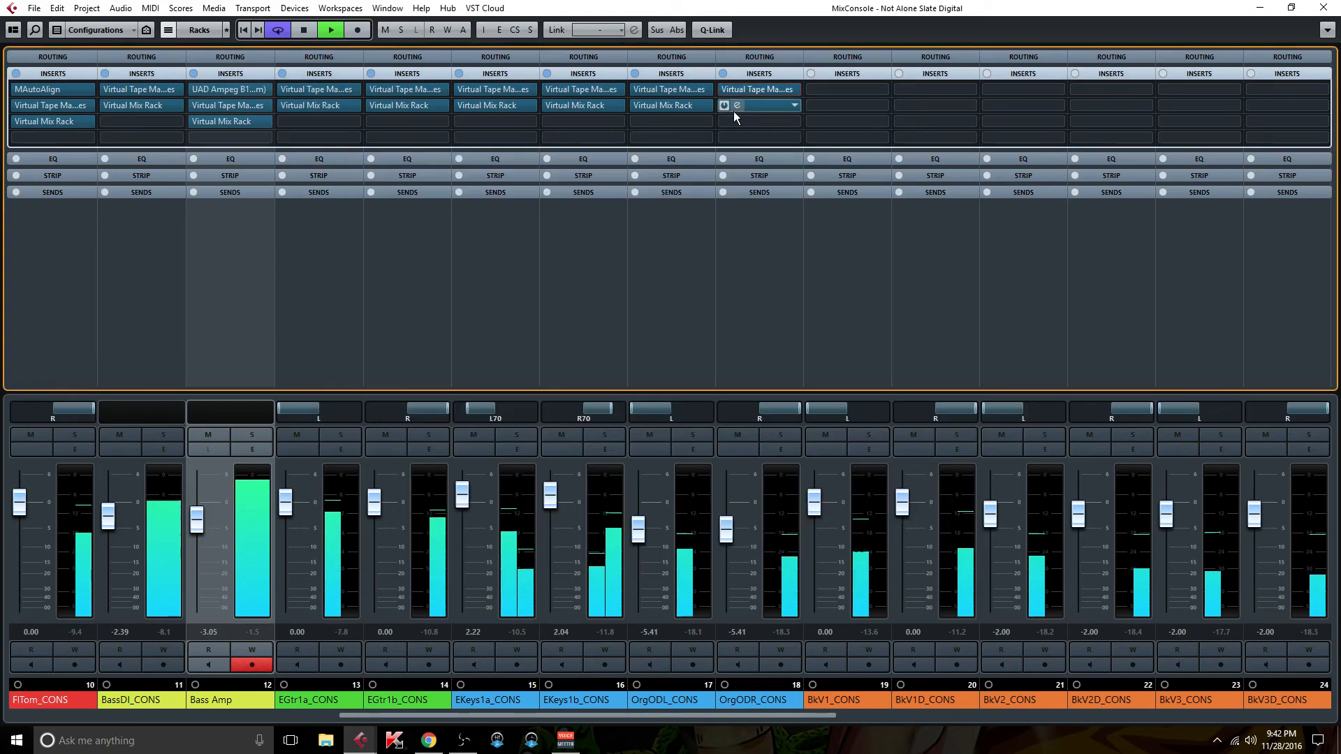
Add the CS-Lift module after the VCC Channel in EKeys1a_CONS's Virtual Mix Rack and slightly raise its High Lift and Low Lift.
{"action": "left_click", "coordinate": [497, 105]}
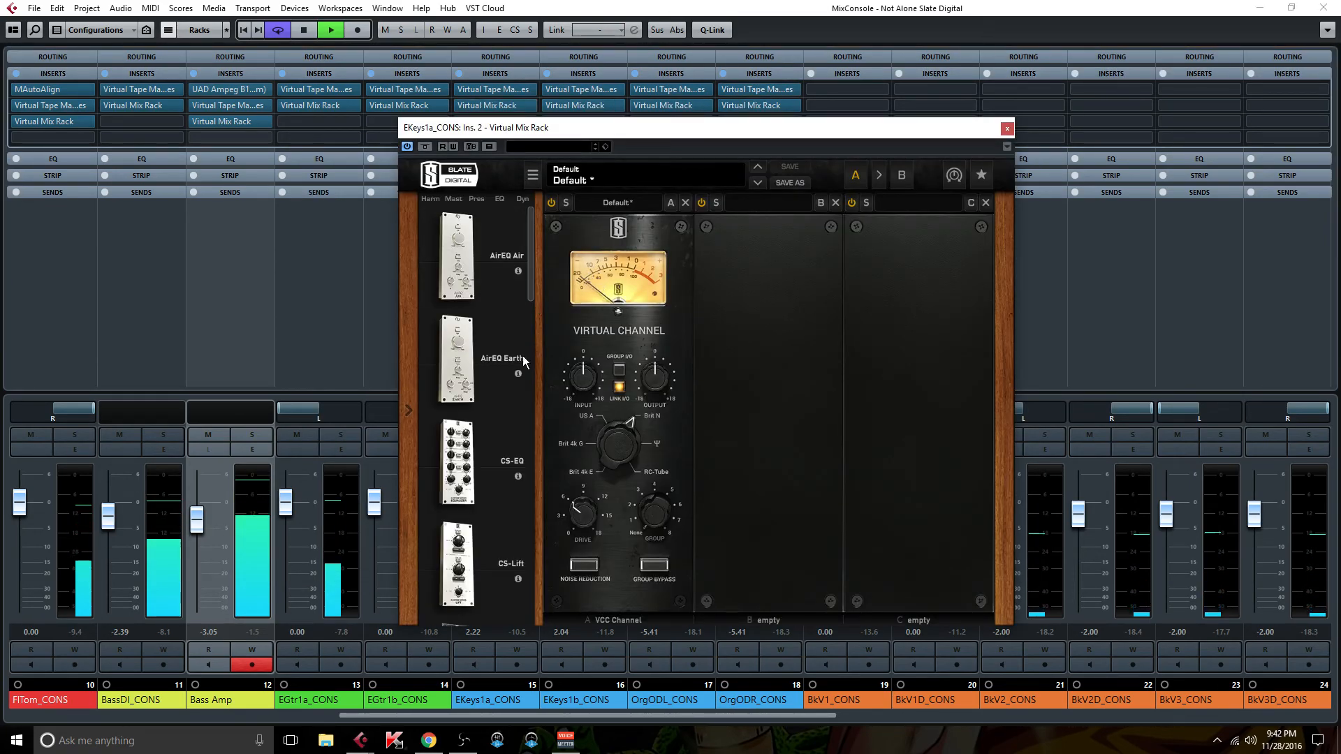
{"action": "left_click_drag", "start_coordinate": [472, 590], "coordinate": [752, 388]}
{"action": "mouse_move", "coordinate": [762, 316]}
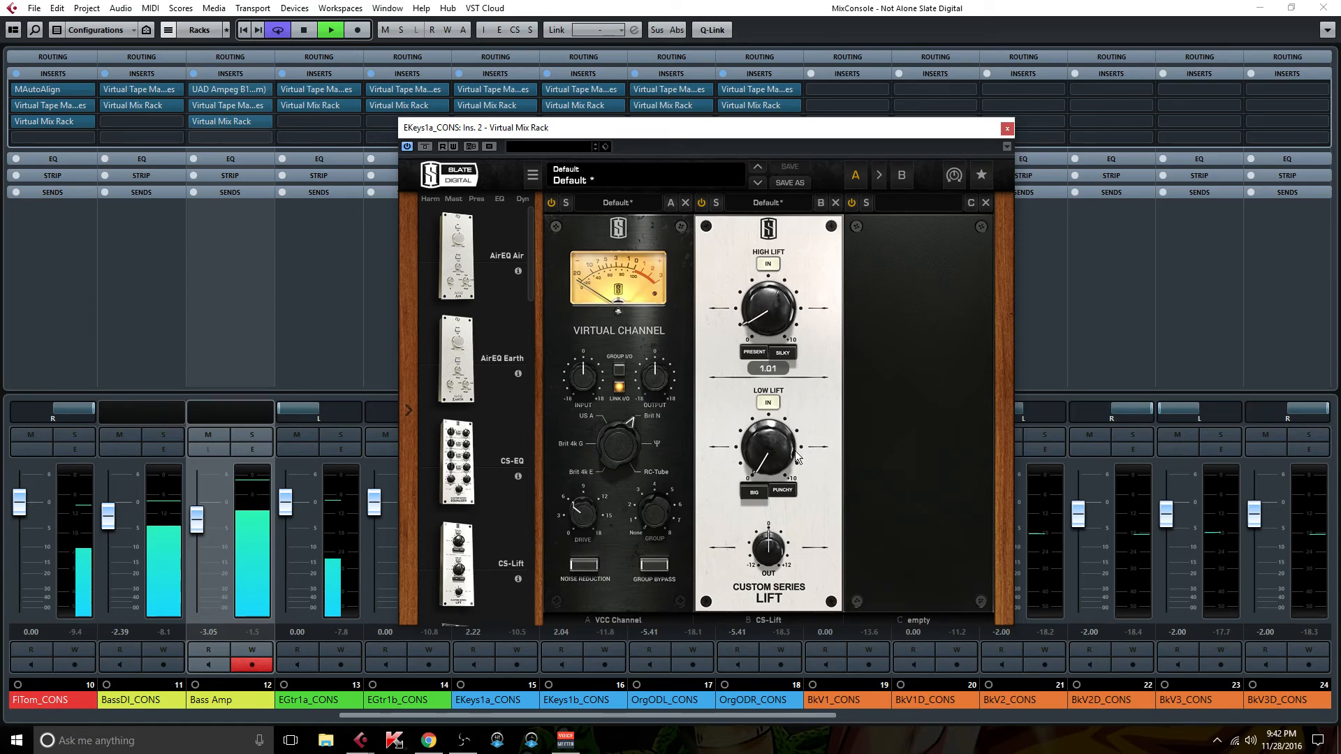
{"action": "left_click_drag", "start_coordinate": [756, 464], "coordinate": [750, 434]}
{"action": "left_click_drag", "start_coordinate": [749, 342], "coordinate": [749, 323]}
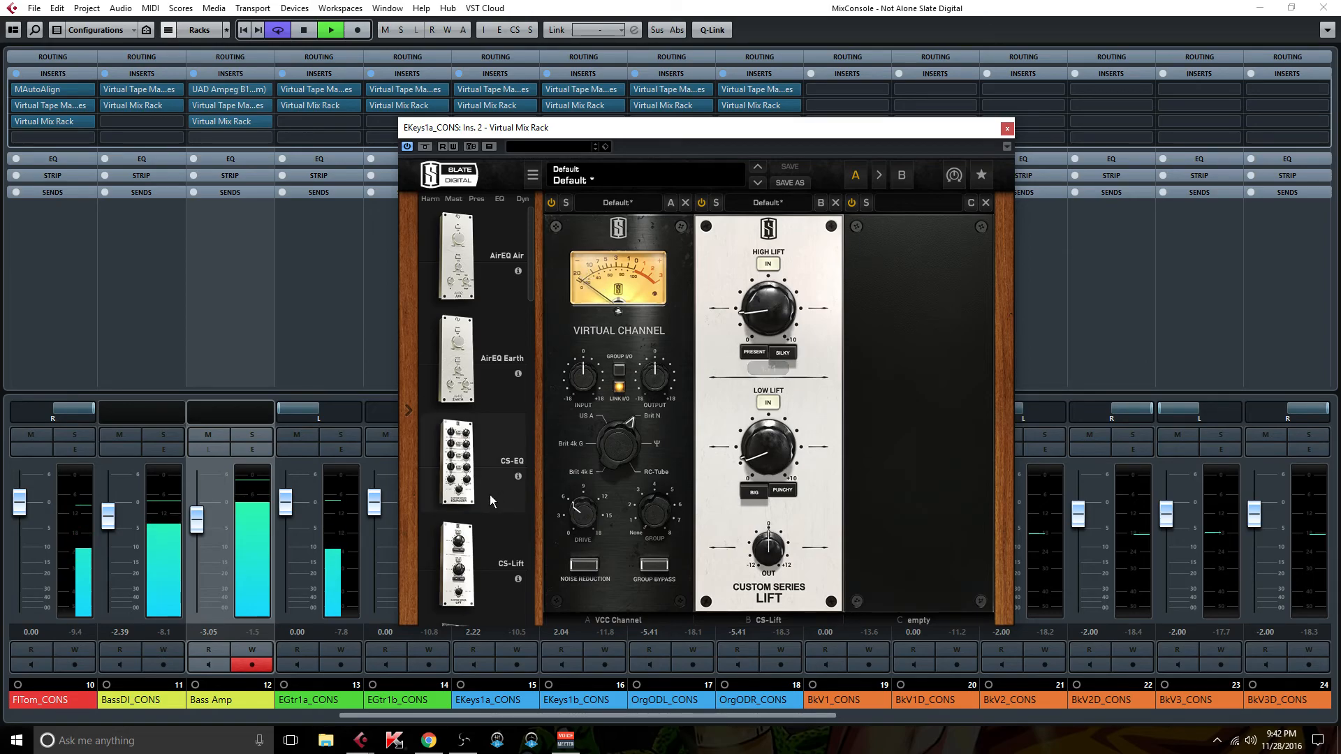
Add the FG-116 Modern compressor after the CS-Lift and raise its input to about -9 dB.
{"action": "scroll", "coordinate": [481, 489], "scroll_direction": "down", "scroll_amount": 4}
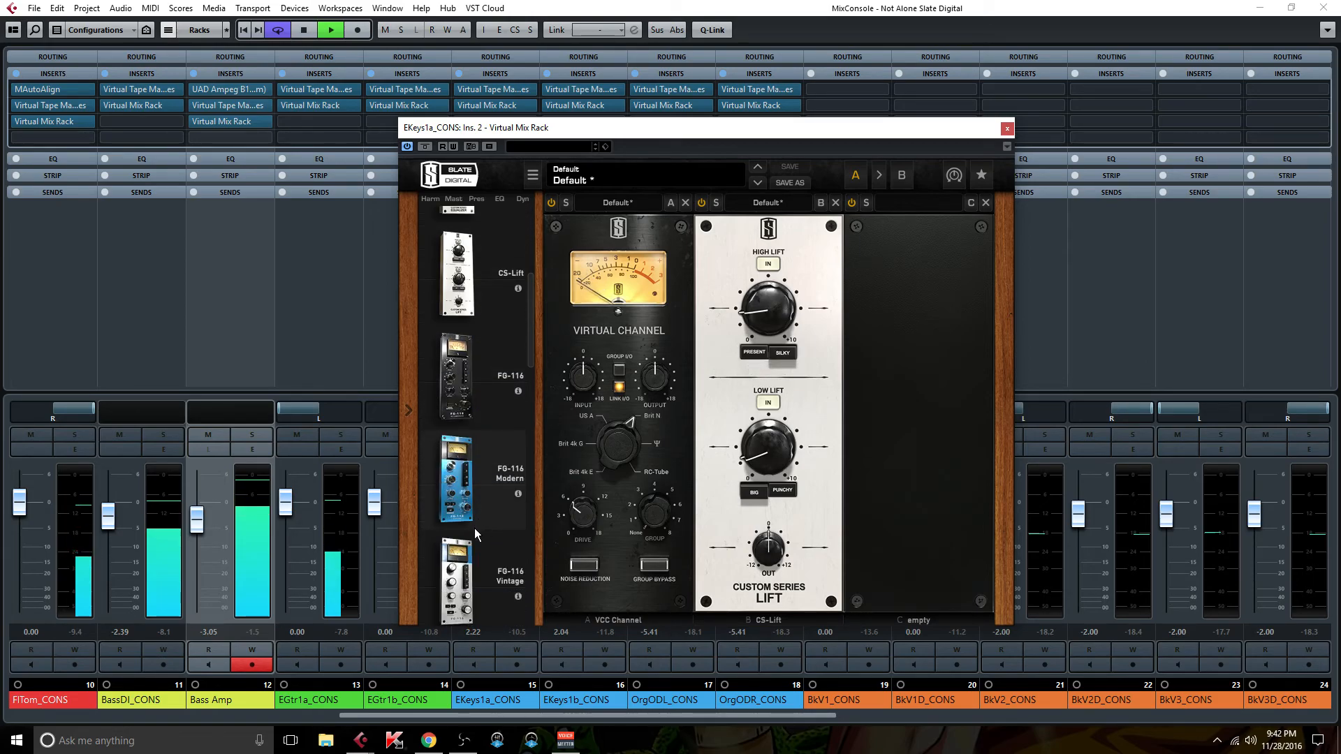
{"action": "left_click_drag", "start_coordinate": [462, 491], "coordinate": [915, 447]}
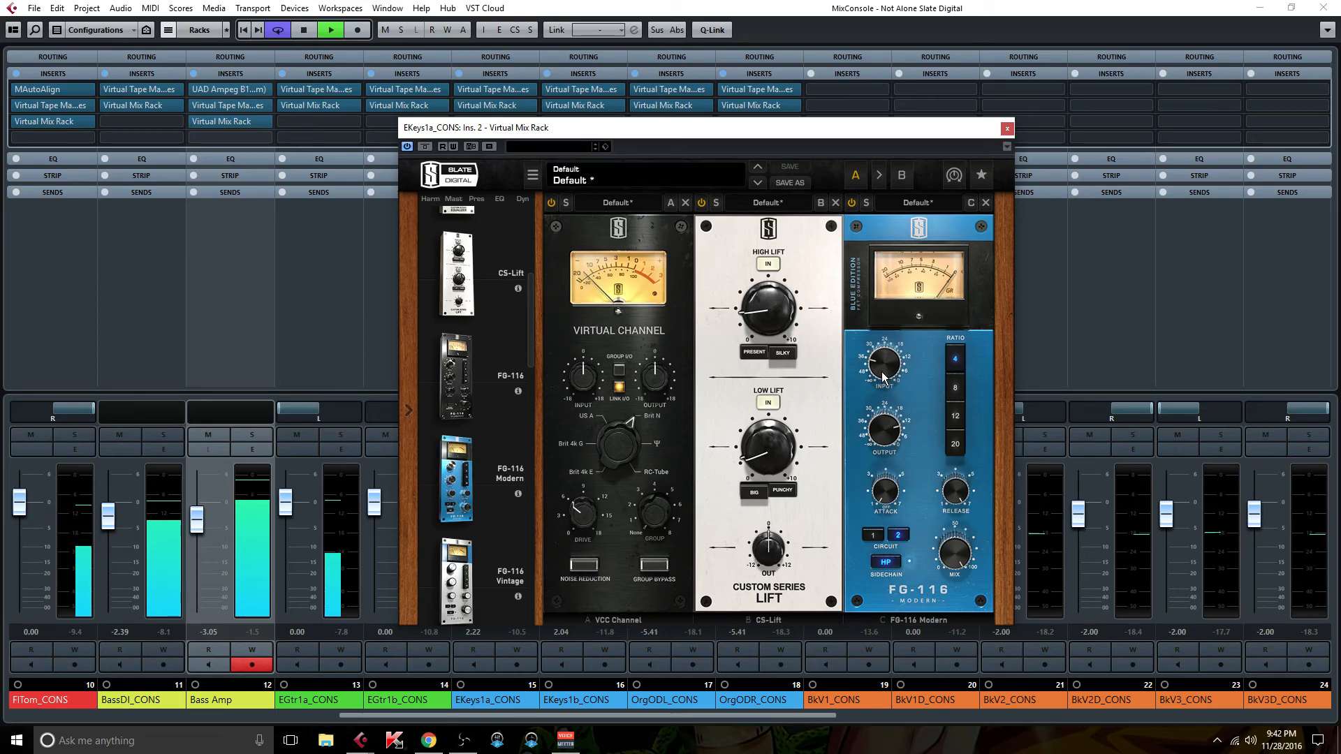
{"action": "left_click_drag", "start_coordinate": [882, 372], "coordinate": [882, 350]}
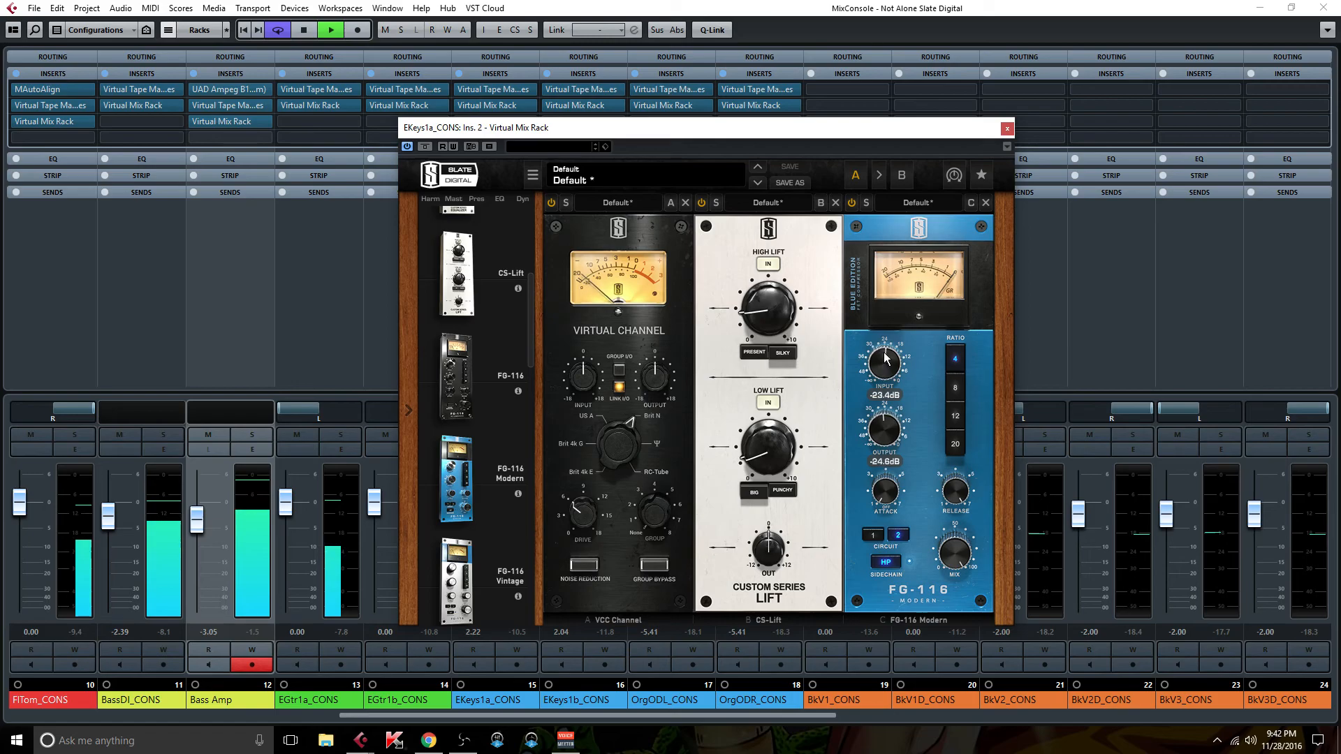
{"action": "left_click_drag", "start_coordinate": [885, 368], "coordinate": [885, 362]}
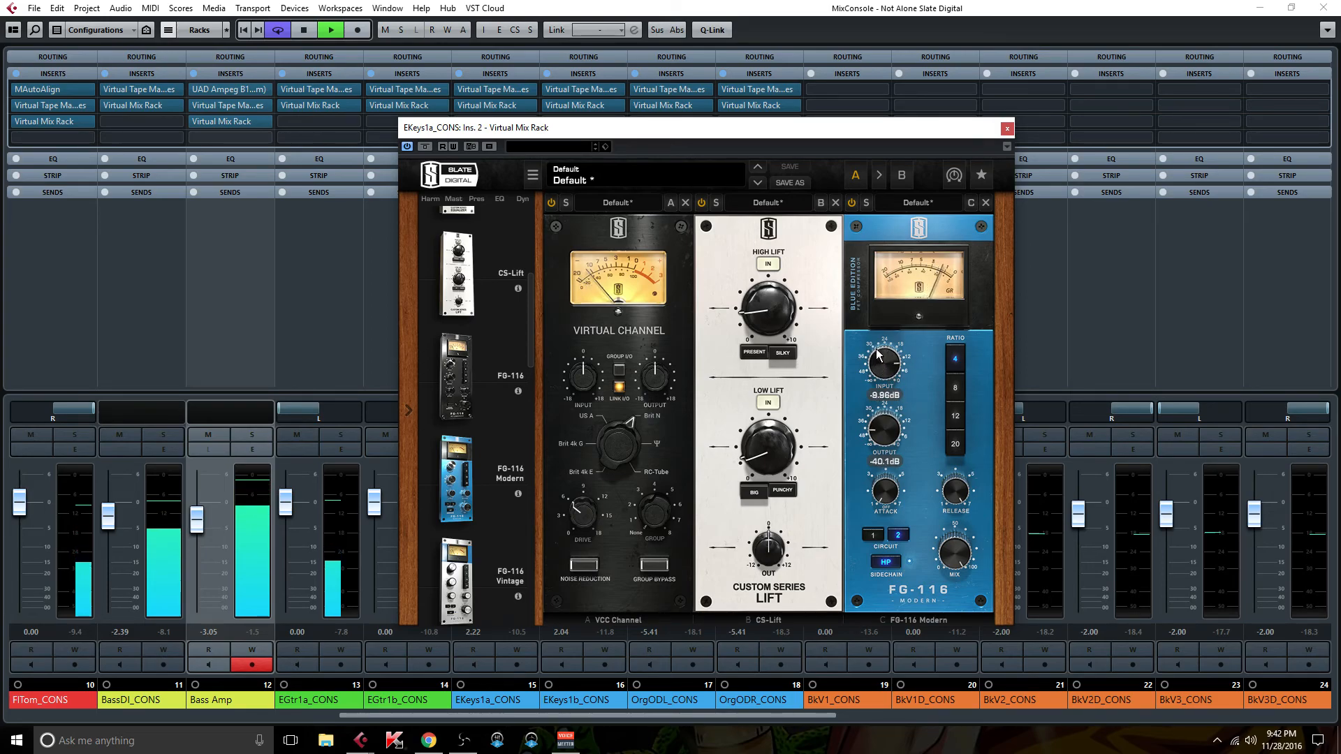
Reduce the FG-116 Modern's Mix to 40%, then bypass and re-enable the module to compare the sound.
{"action": "left_click_drag", "start_coordinate": [954, 558], "coordinate": [961, 615]}
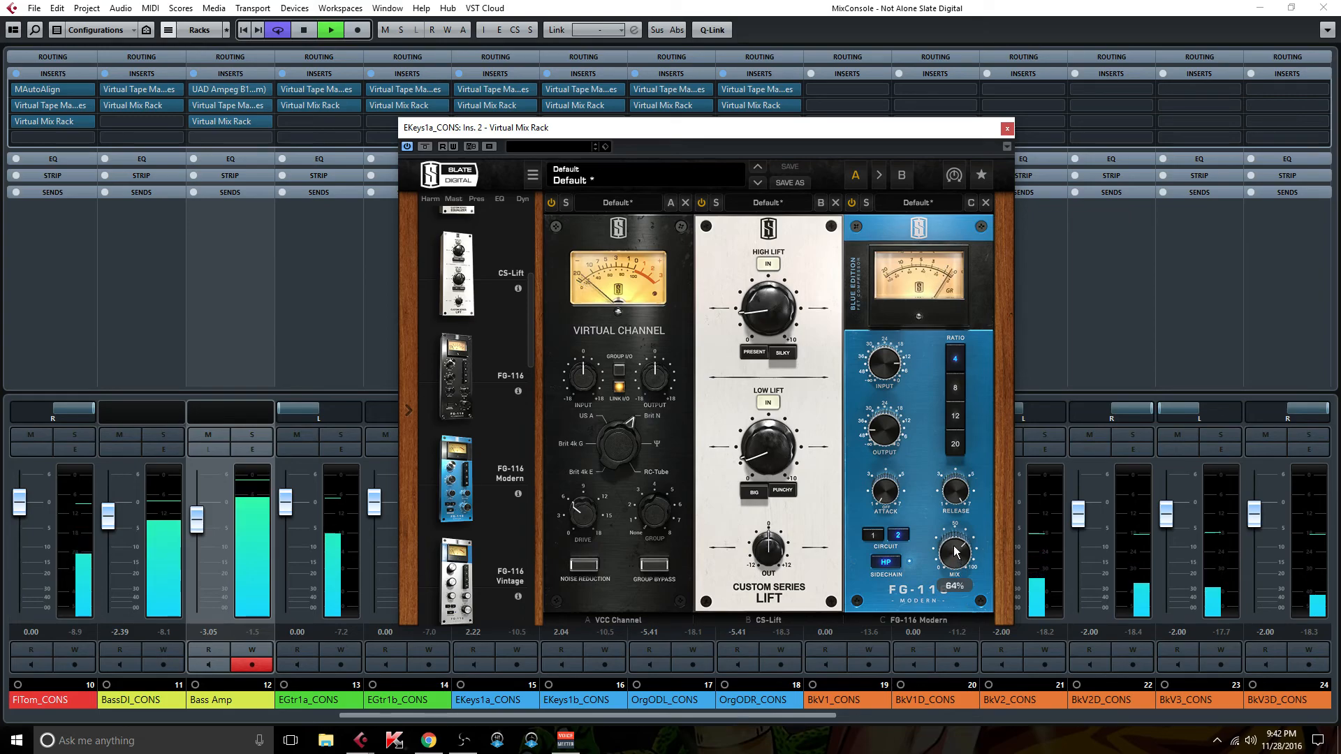
{"action": "left_click_drag", "start_coordinate": [954, 551], "coordinate": [958, 575]}
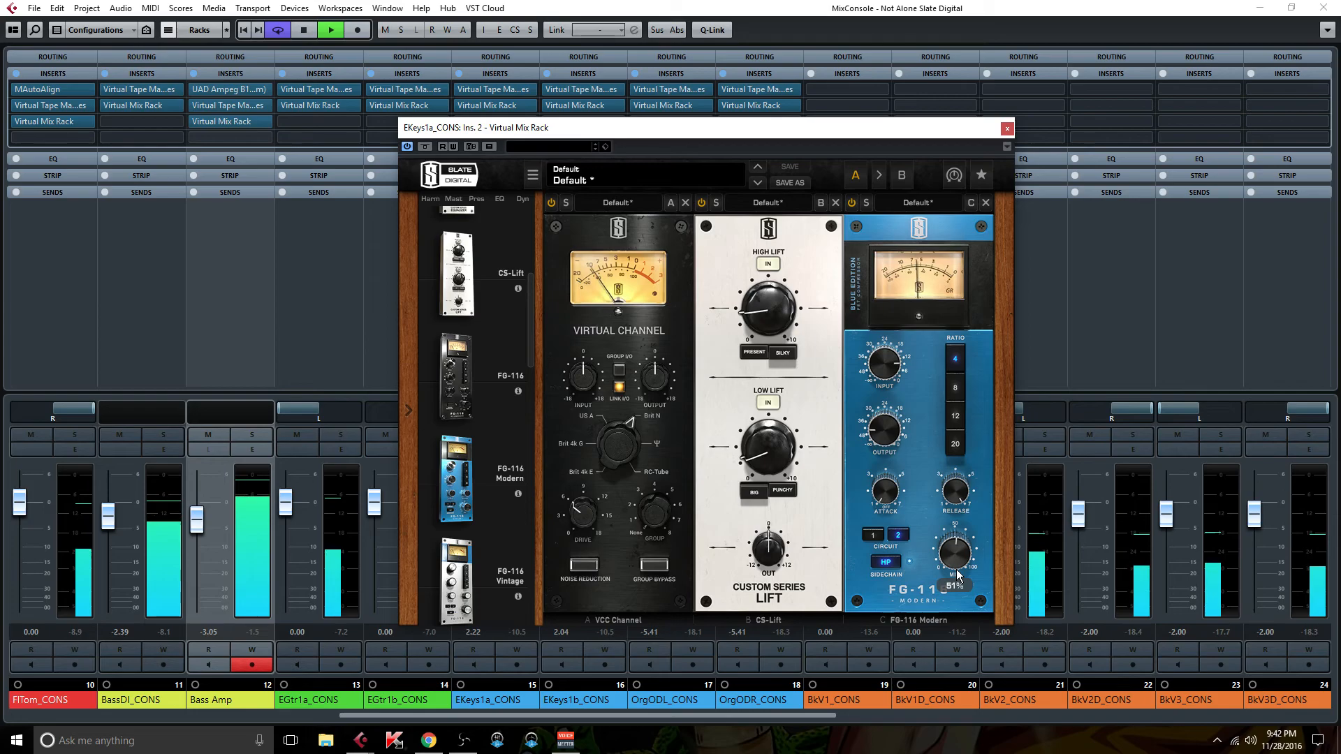
{"action": "left_click_drag", "start_coordinate": [950, 551], "coordinate": [950, 553]}
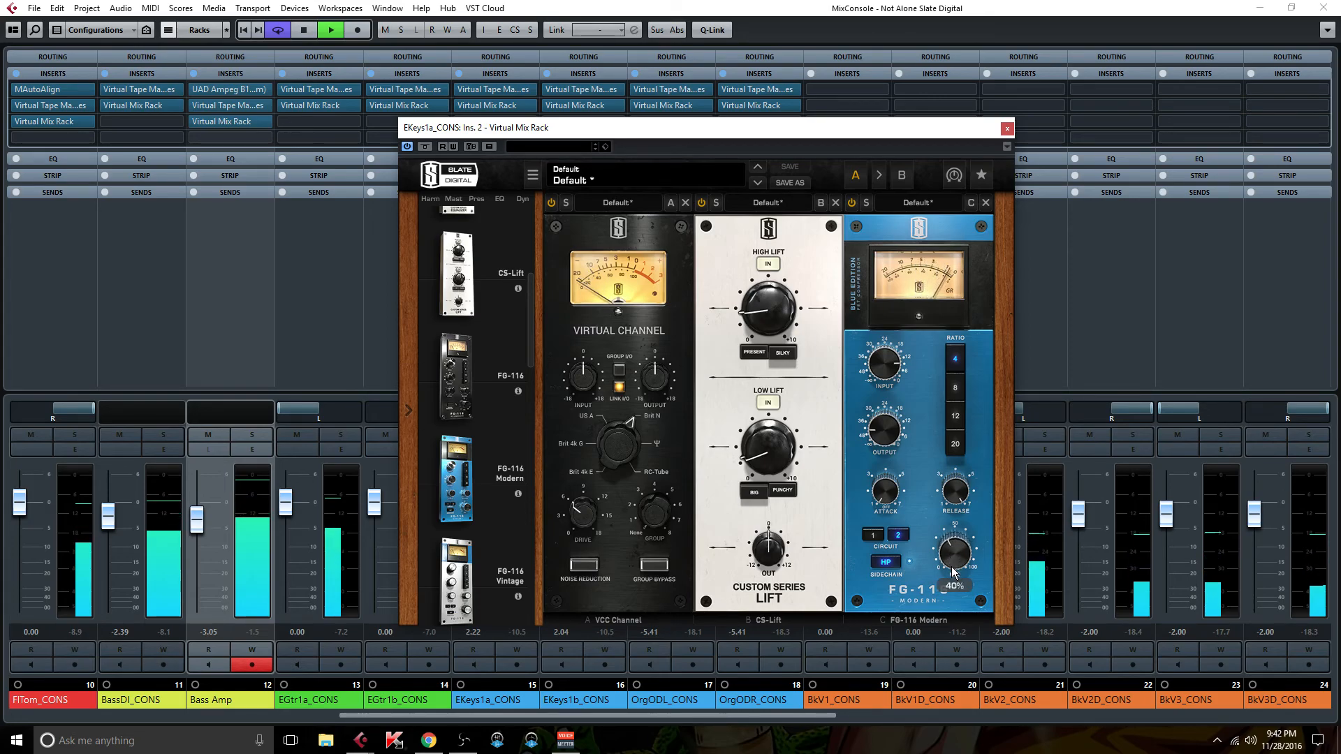
{"action": "left_click", "coordinate": [851, 204]}
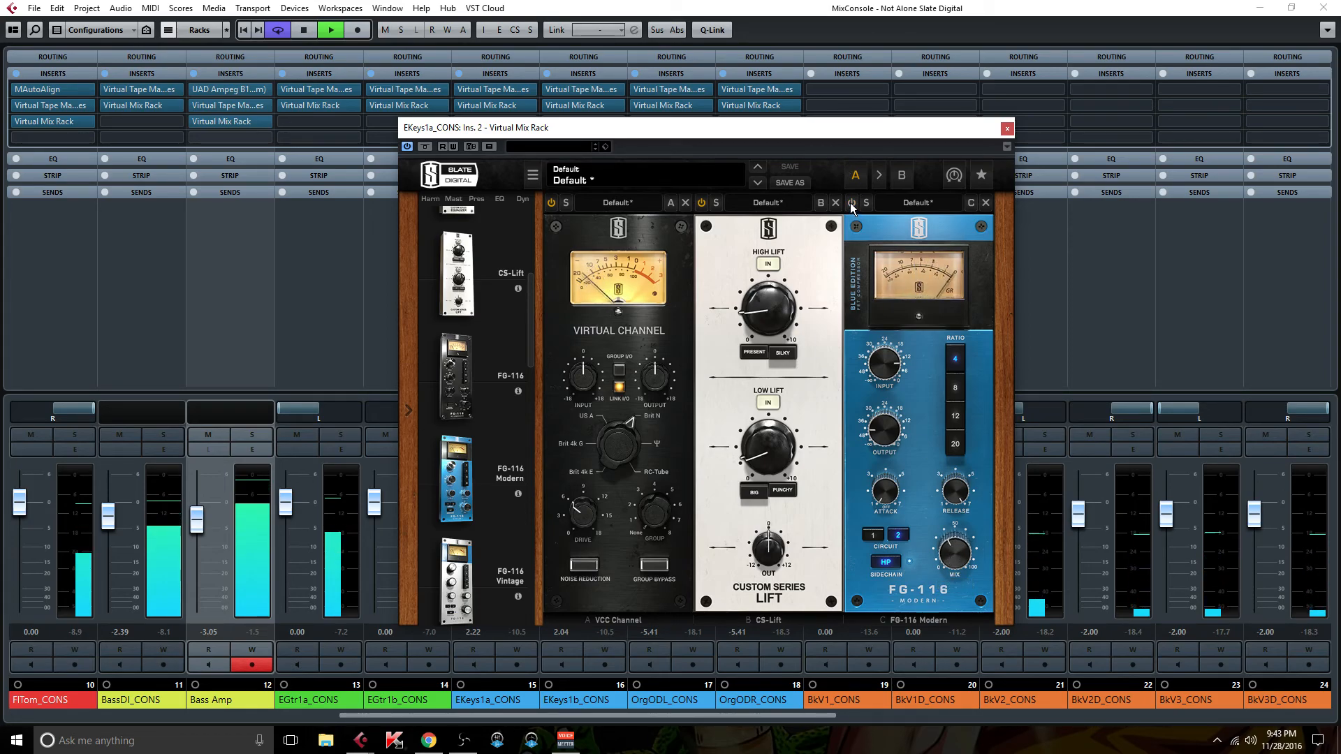
{"action": "left_click", "coordinate": [851, 203]}
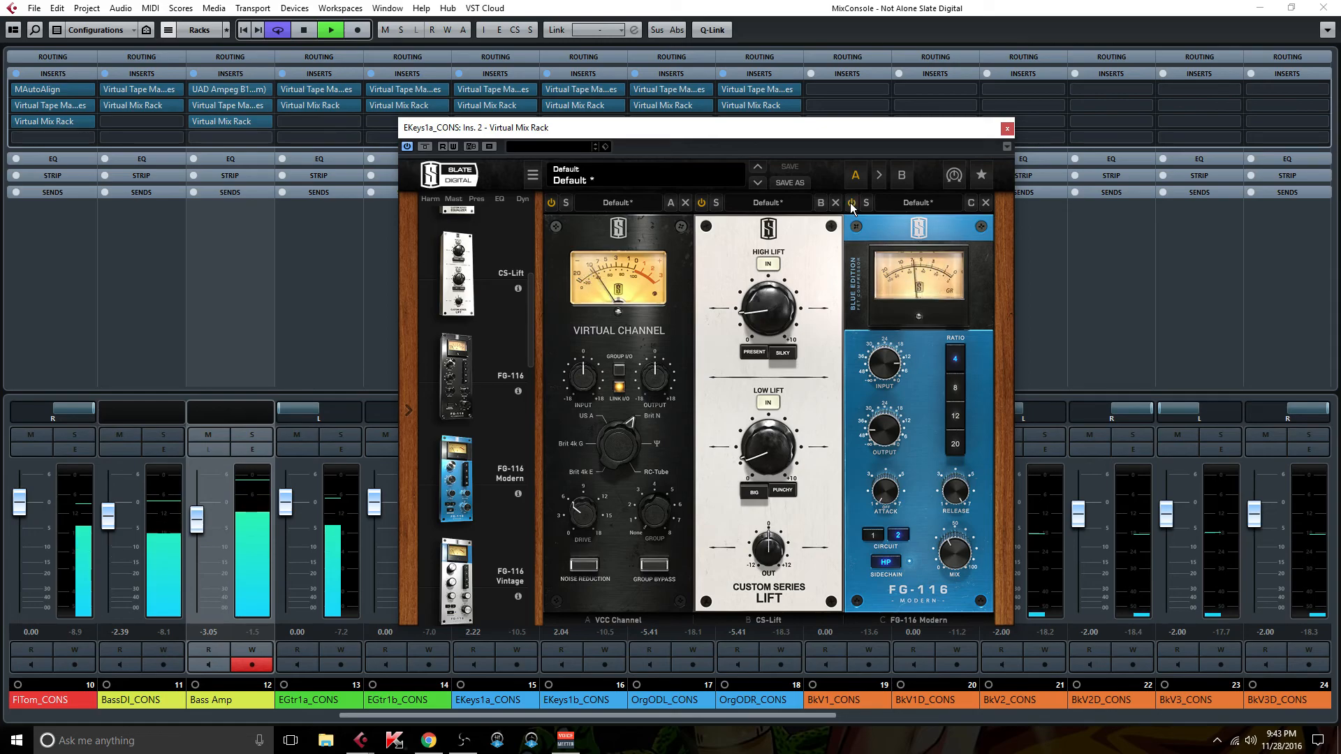
Set the FG-116 Modern's Mix to 34%, compare it bypassed, and set the CS-Lift's High Lift to 1.87.
{"action": "mouse_move", "coordinate": [955, 549]}
{"action": "left_click_drag", "start_coordinate": [954, 538], "coordinate": [955, 548]}
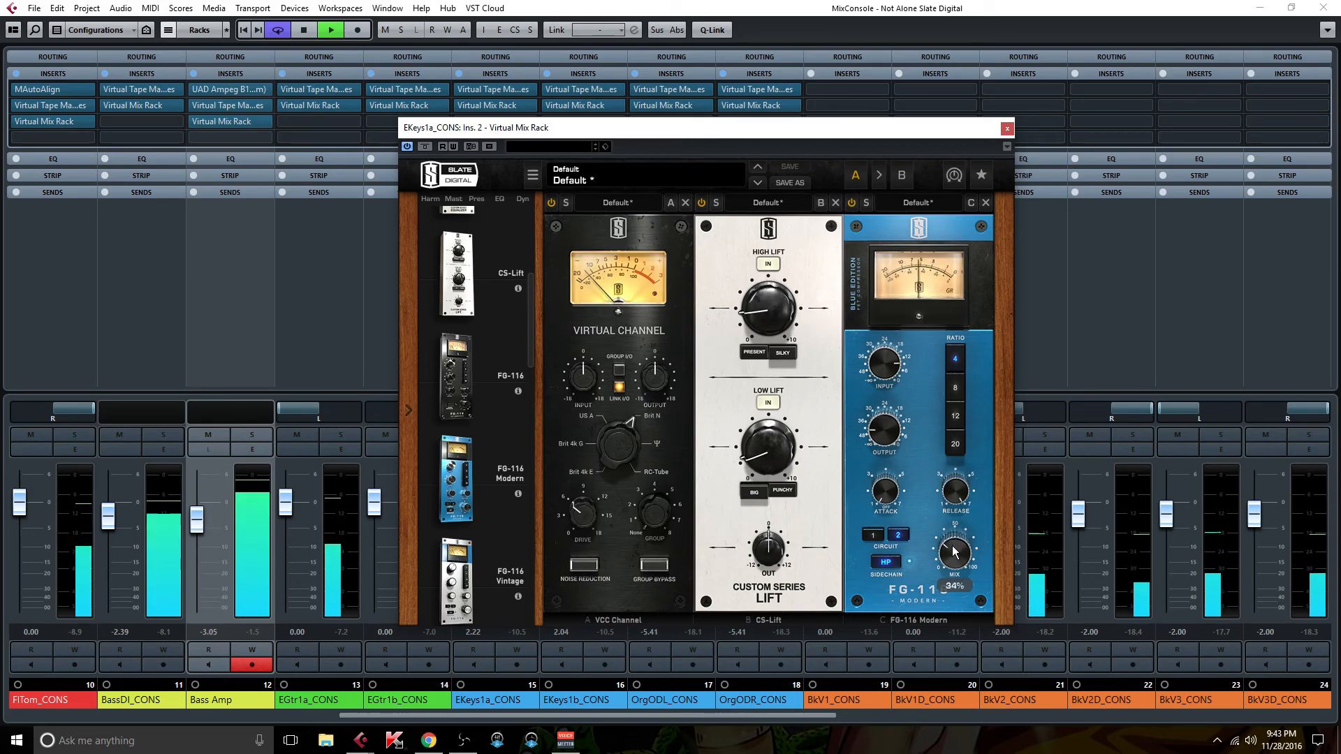
{"action": "left_click", "coordinate": [850, 203]}
{"action": "left_click", "coordinate": [850, 203]}
{"action": "mouse_move", "coordinate": [752, 297]}
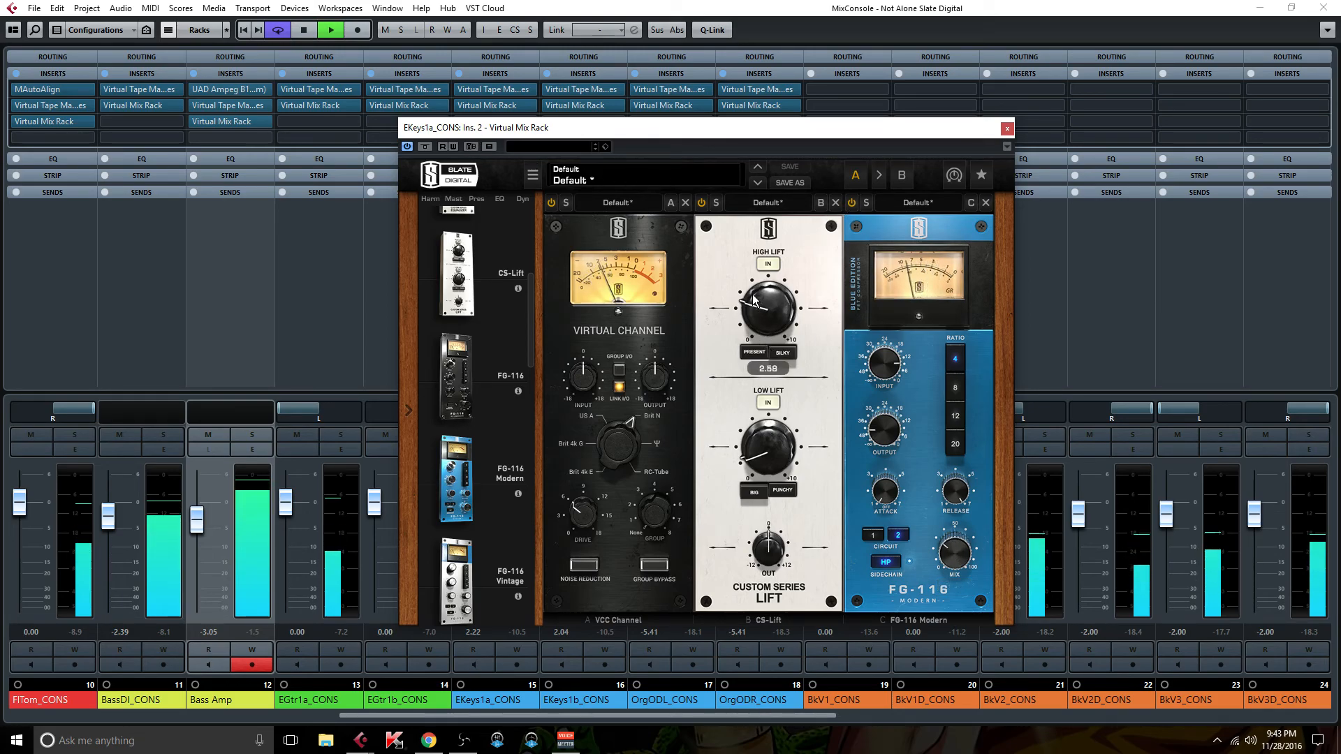
{"action": "left_click_drag", "start_coordinate": [752, 296], "coordinate": [752, 304]}
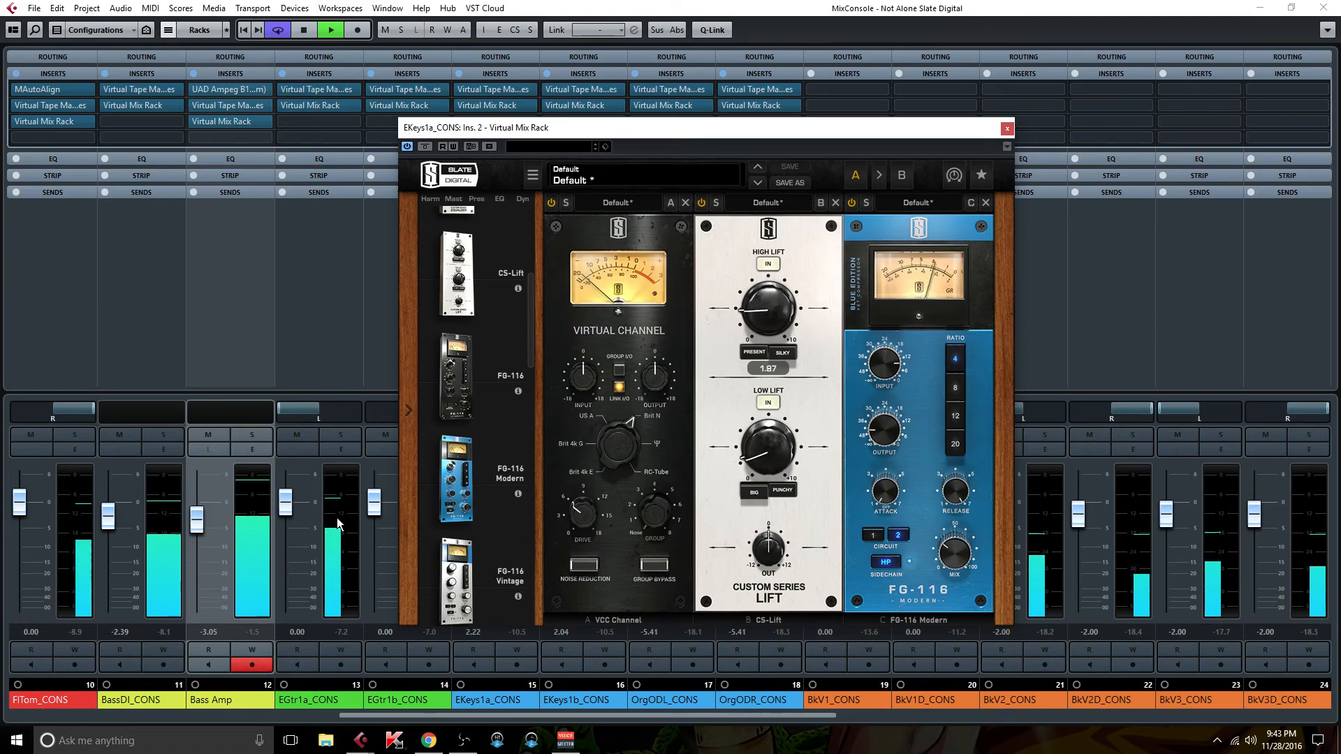
Add the Revival module after the FG-116 Modern, set Shimmer to 5.70 and Thickness to 3.00, and close the rack.
{"action": "scroll", "coordinate": [336, 518], "scroll_direction": "left", "scroll_amount": 3}
{"action": "scroll", "coordinate": [464, 493], "scroll_direction": "down", "scroll_amount": 5}
{"action": "scroll", "coordinate": [464, 492], "scroll_direction": "down", "scroll_amount": 5}
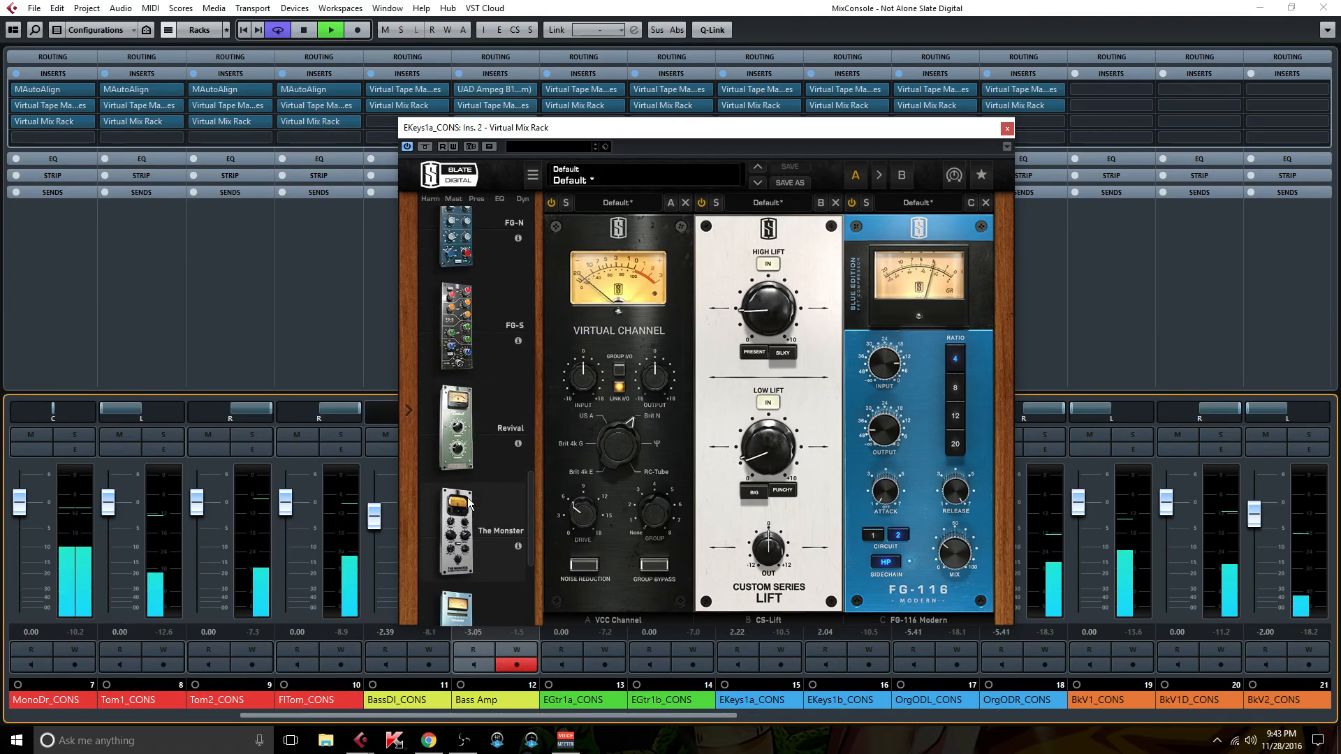
{"action": "left_click_drag", "start_coordinate": [476, 431], "coordinate": [1055, 406]}
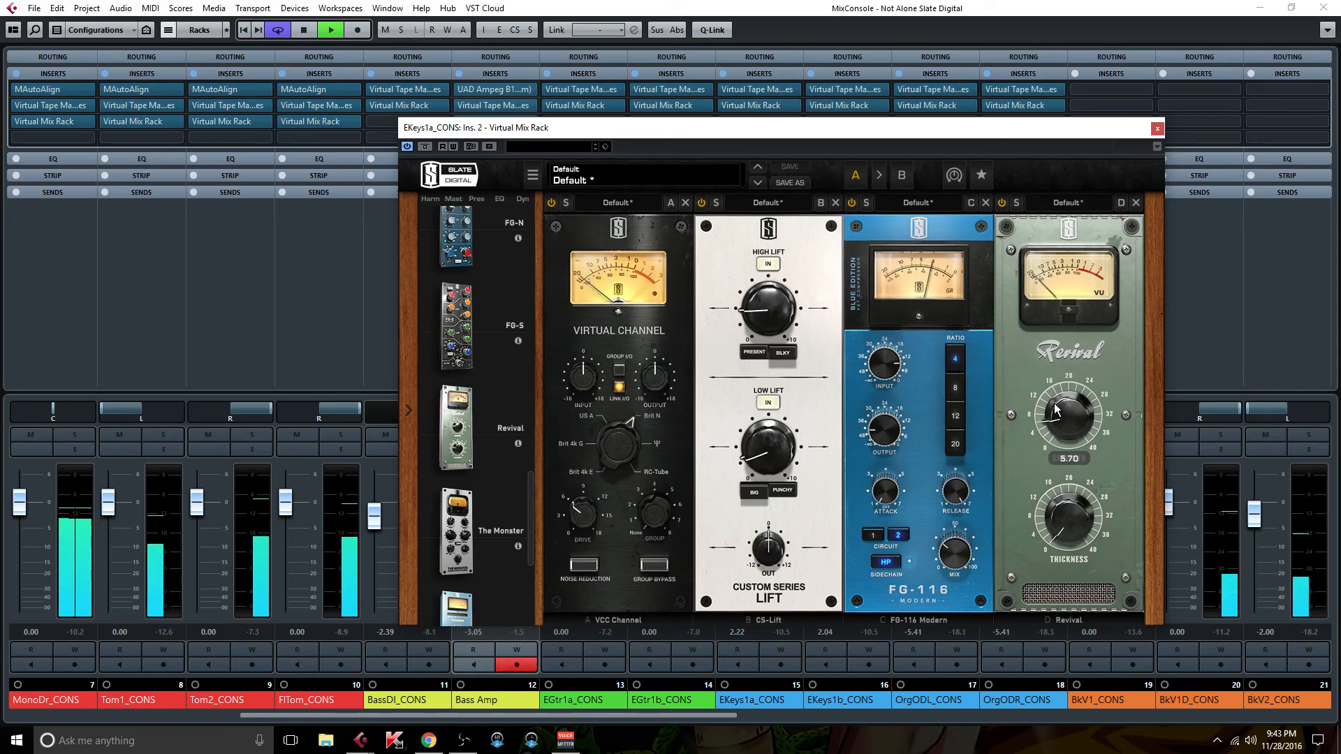
{"action": "left_click_drag", "start_coordinate": [1058, 514], "coordinate": [1058, 503]}
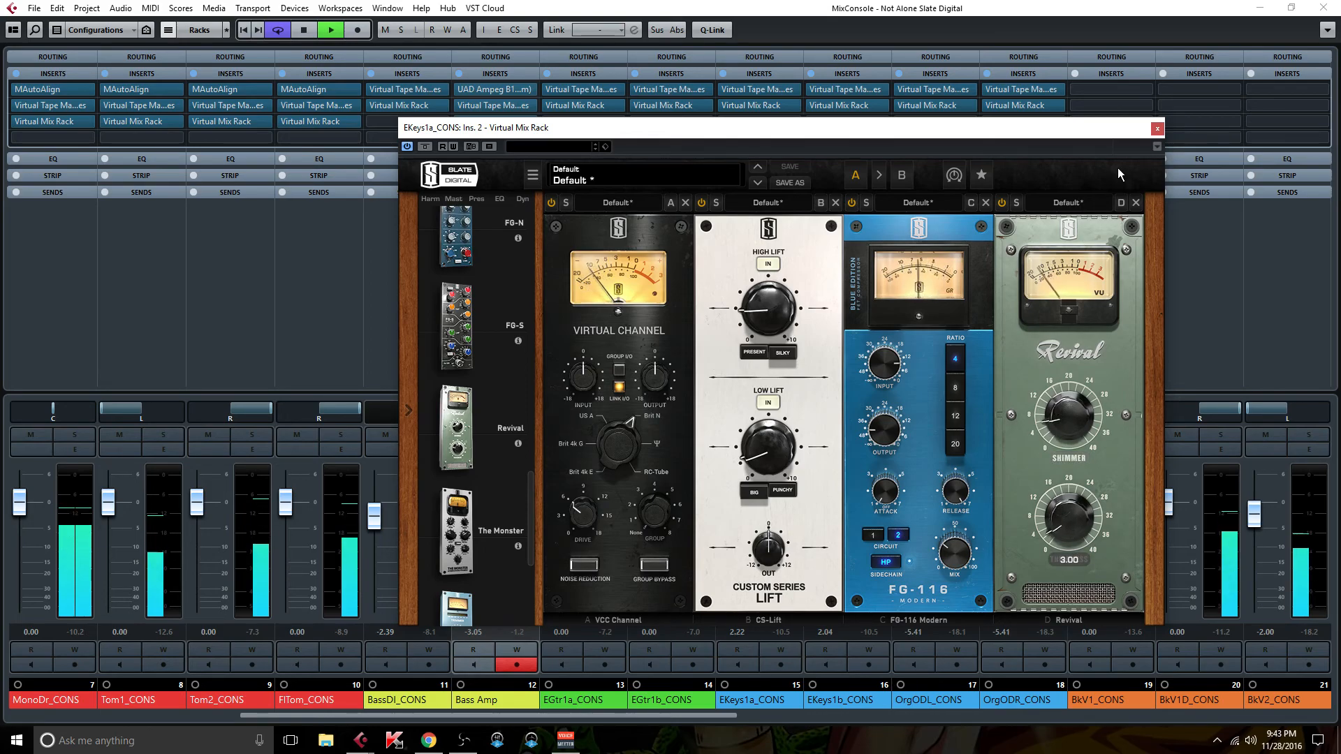
{"action": "left_click", "coordinate": [1156, 129]}
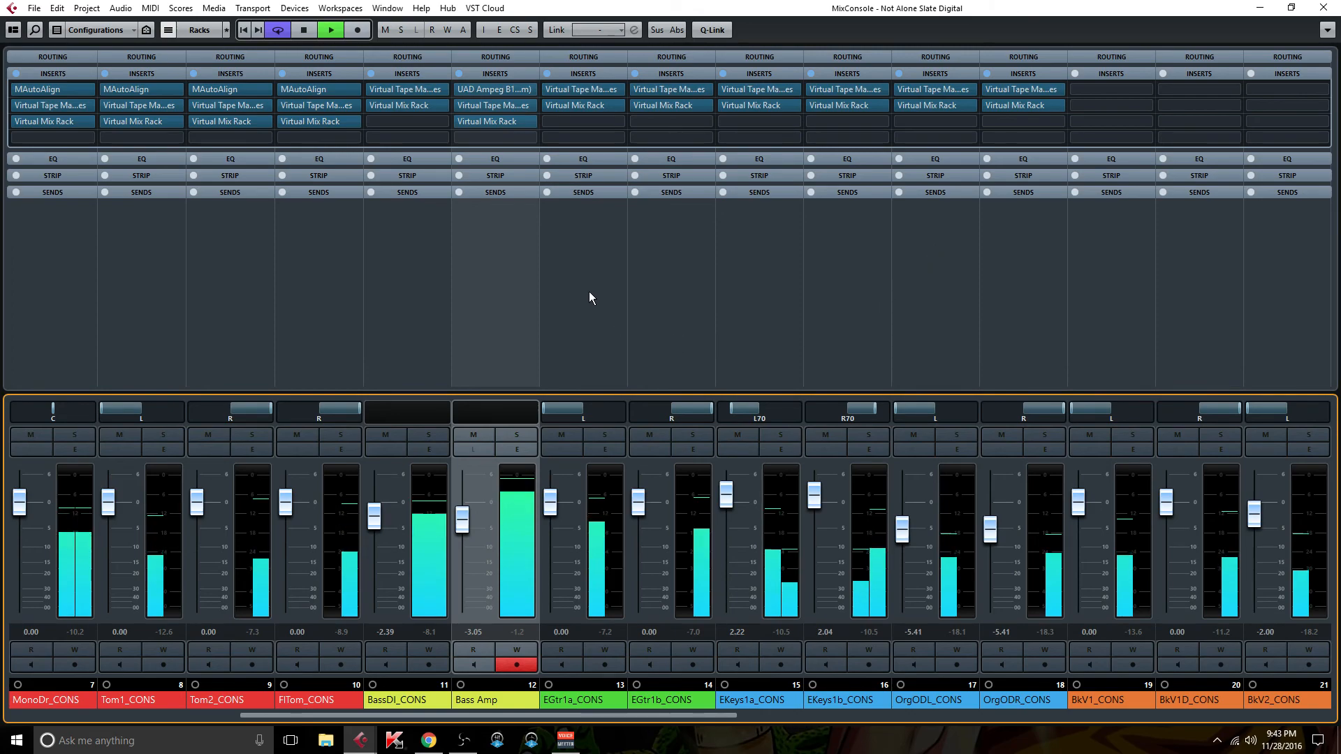
Remove the Virtual Mix Rack from EKeys1b_CONS and replace it with a copy of EKeys1a_CONS's Virtual Mix Rack.
{"action": "left_click", "coordinate": [882, 105]}
{"action": "left_click", "coordinate": [861, 127]}
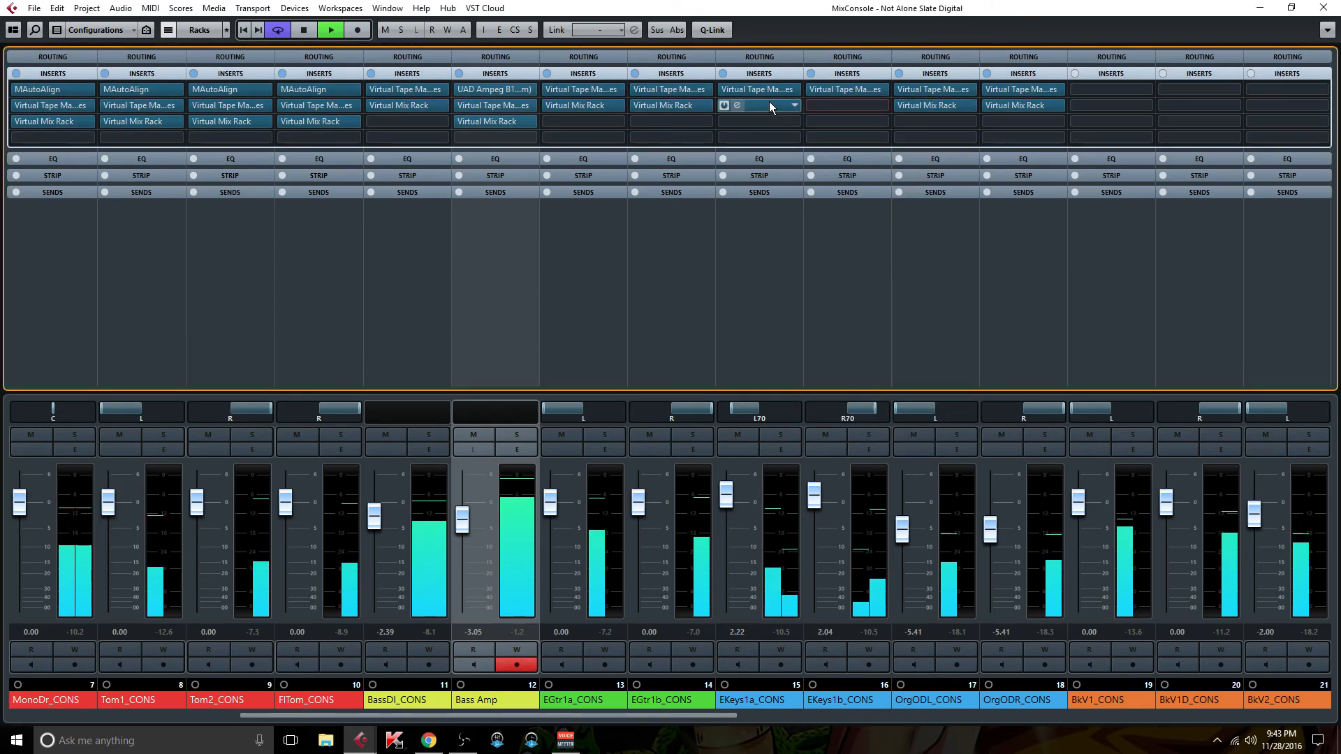
{"action": "left_click_drag", "start_coordinate": [761, 107], "coordinate": [828, 105]}
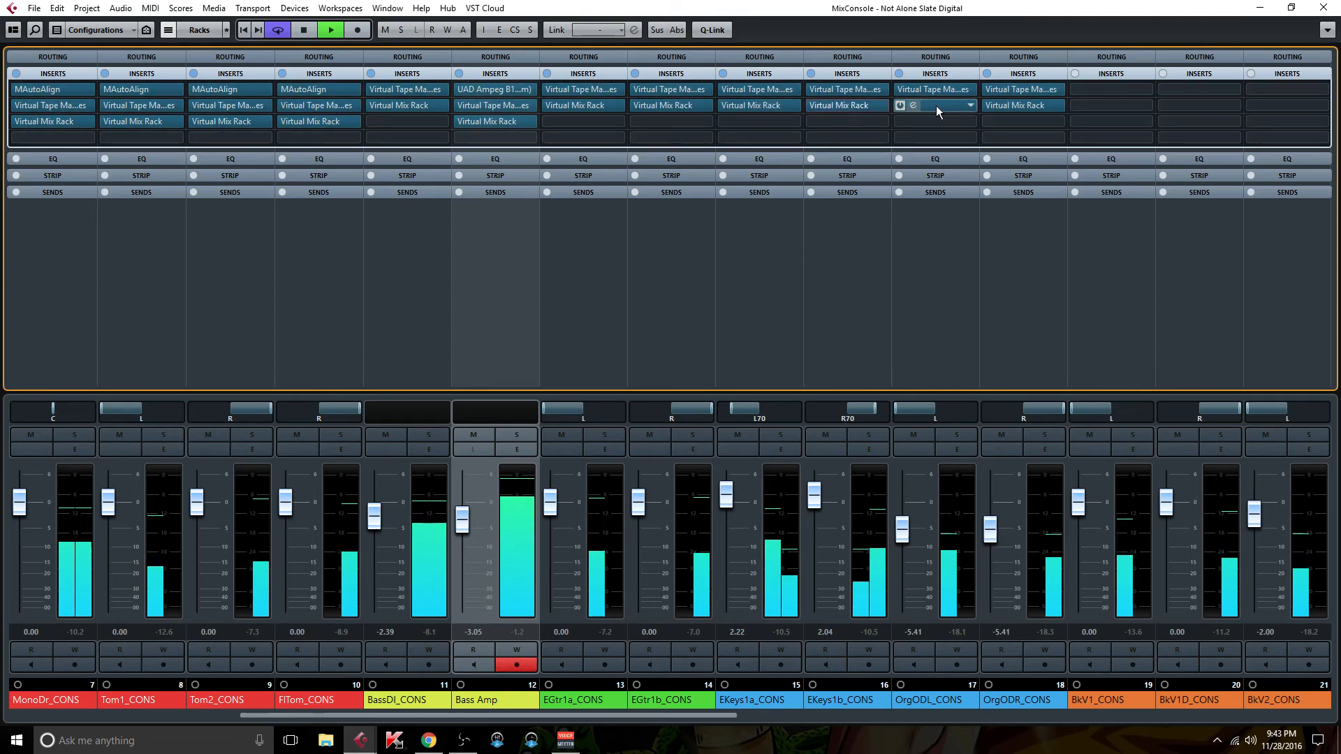
In OrgODL_CONS's Virtual Mix Rack, raise the Virtual Channel's Drive, set its linked input to +4.57 dB, and close the rack.
{"action": "left_click", "coordinate": [935, 106]}
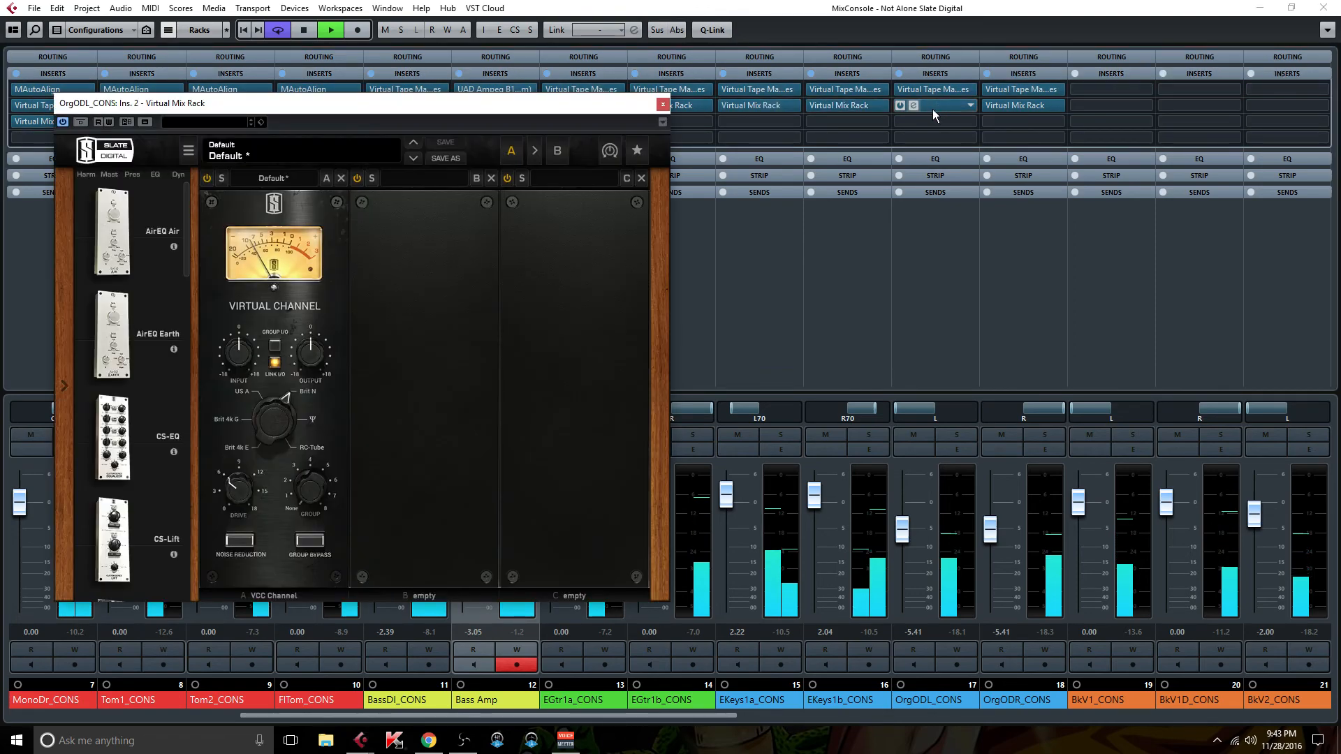
{"action": "left_click", "coordinate": [262, 475]}
{"action": "mouse_move", "coordinate": [237, 366]}
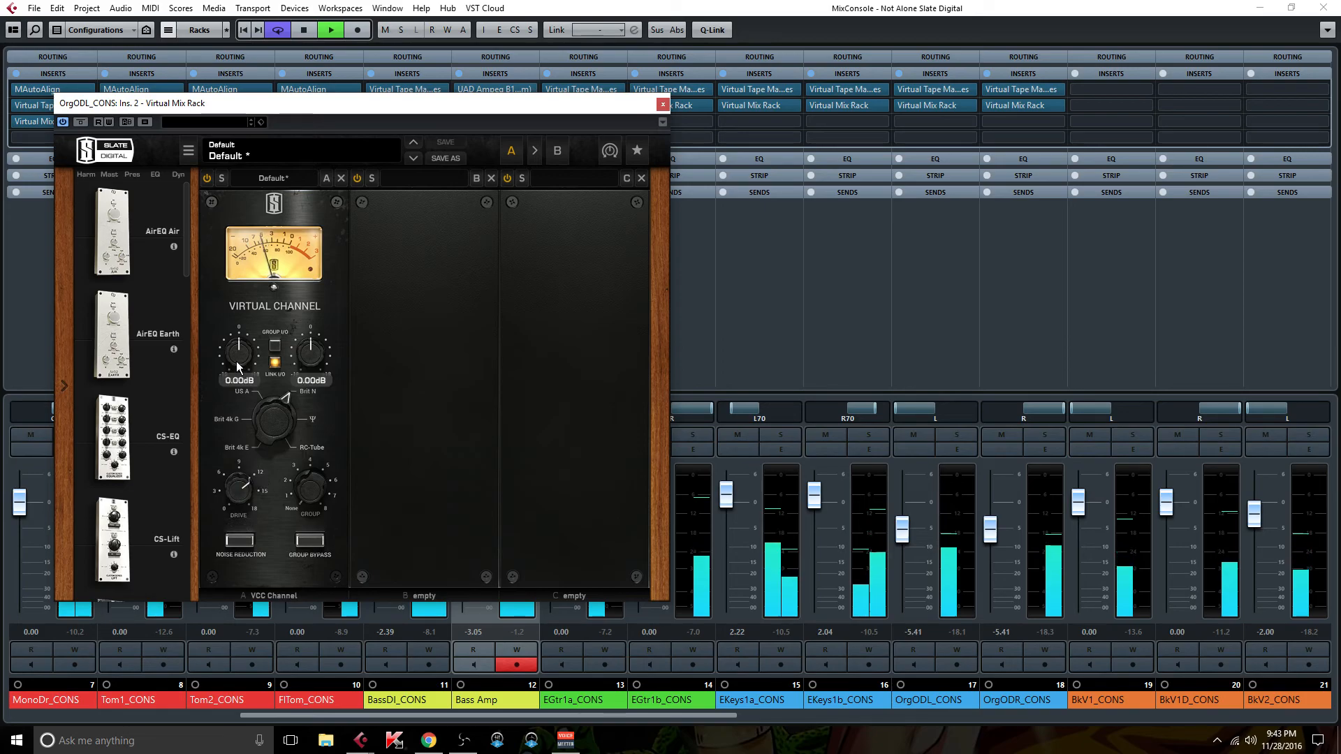
{"action": "left_click_drag", "start_coordinate": [237, 356], "coordinate": [237, 351]}
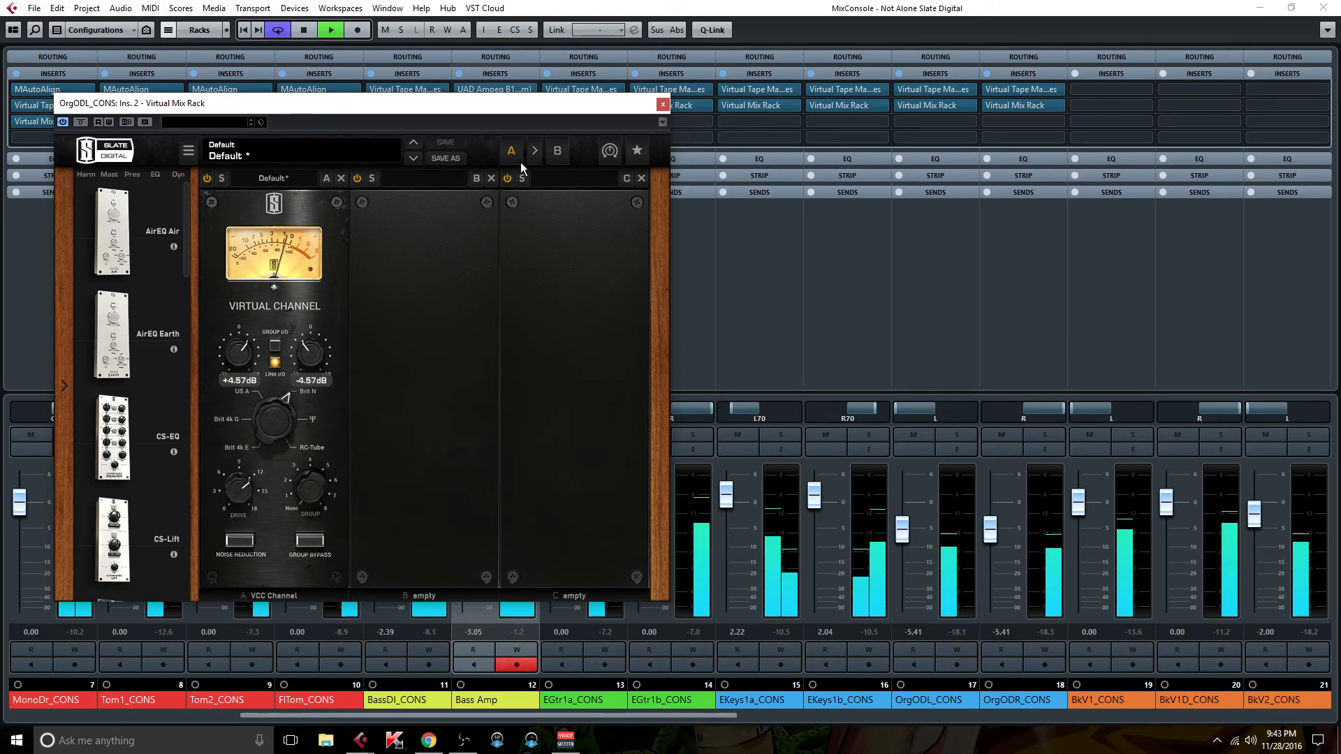
{"action": "left_click", "coordinate": [663, 104]}
Remove OrgODR_CONS's Virtual Mix Rack and replace it with a copy of the rack from OrgODL_CONS.
{"action": "left_click", "coordinate": [1057, 106]}
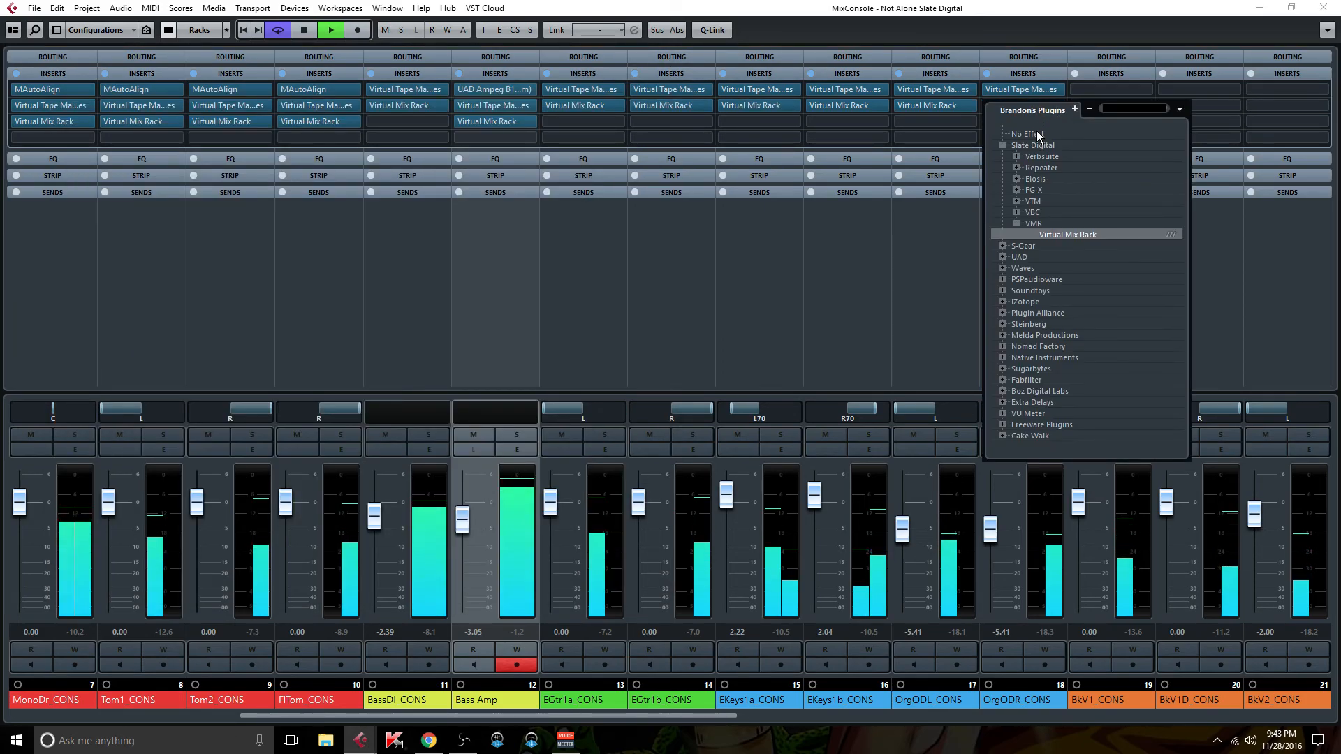
{"action": "left_click", "coordinate": [1036, 132]}
{"action": "left_click_drag", "start_coordinate": [942, 106], "coordinate": [1013, 105]}
Add the CS-EQ after the Virtual Channel in OrgODL_CONS's rack, adjust its high-pass filter, and boost its HMF gain.
{"action": "left_click", "coordinate": [941, 104]}
{"action": "left_click_drag", "start_coordinate": [137, 456], "coordinate": [464, 417]}
{"action": "left_click_drag", "start_coordinate": [383, 485], "coordinate": [383, 475]}
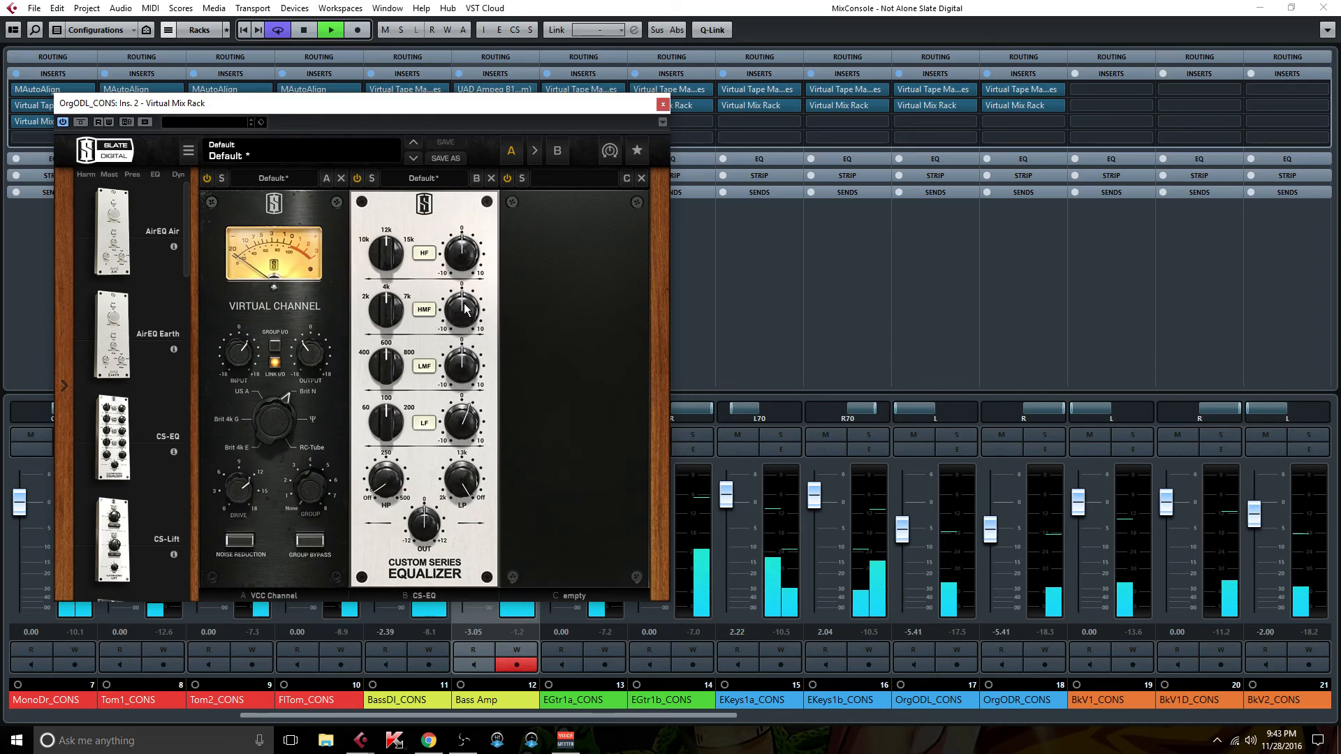
{"action": "left_click_drag", "start_coordinate": [459, 305], "coordinate": [471, 300]}
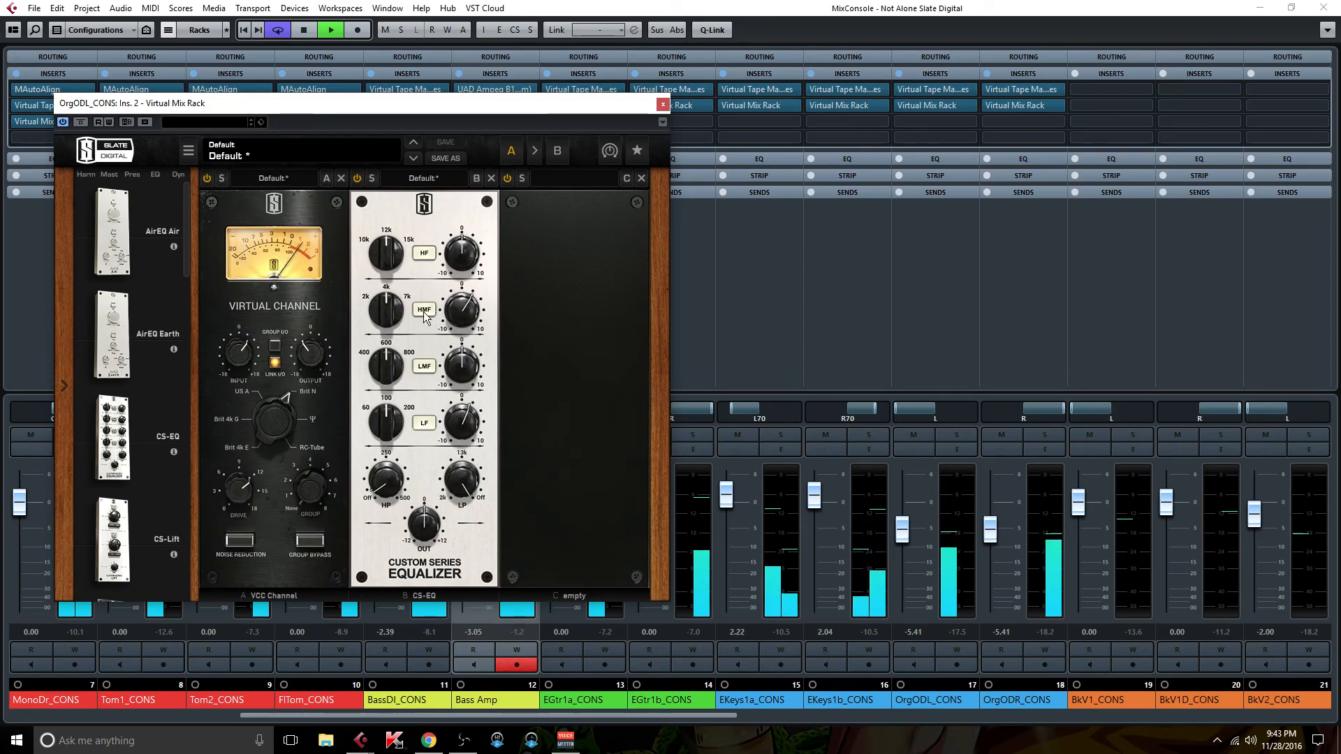
Add the FG-116 compressor after the CS-EQ and set its input to -22.1 dB.
{"action": "scroll", "coordinate": [158, 496], "scroll_direction": "down", "scroll_amount": 3}
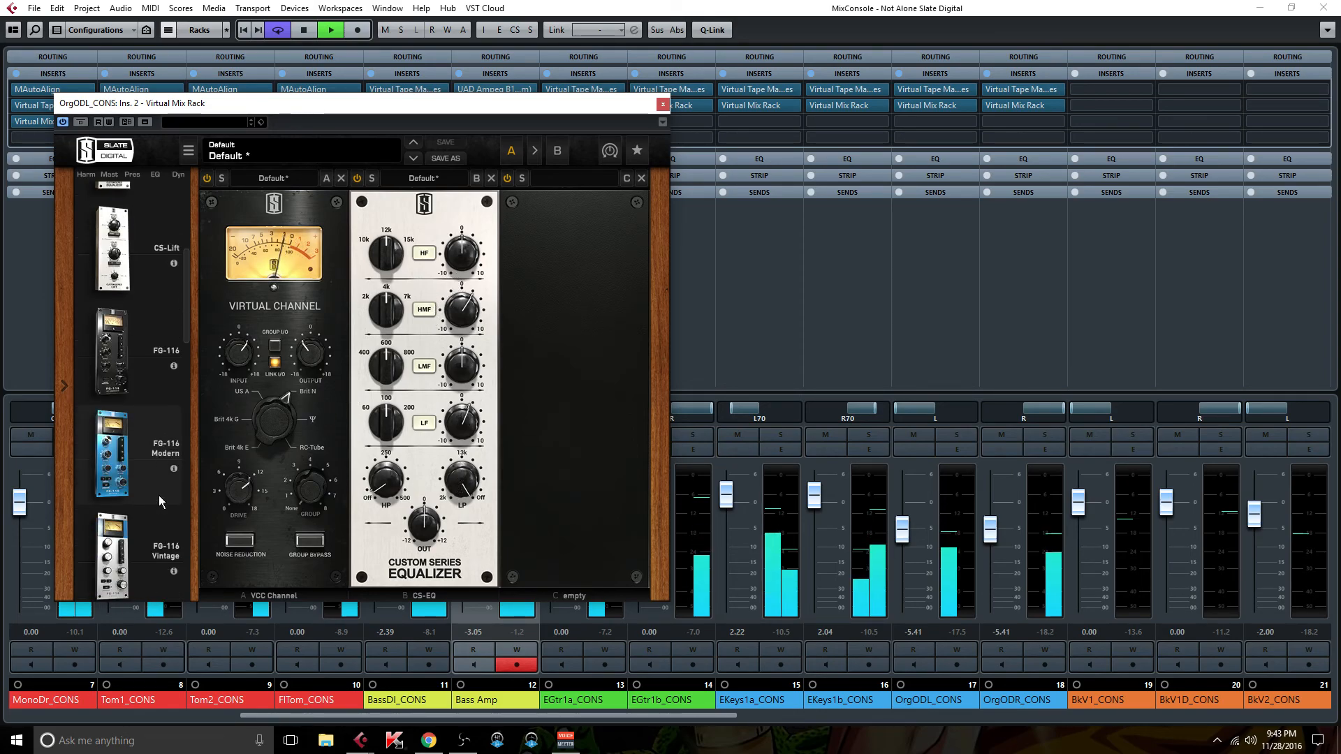
{"action": "left_click_drag", "start_coordinate": [137, 391], "coordinate": [571, 391]}
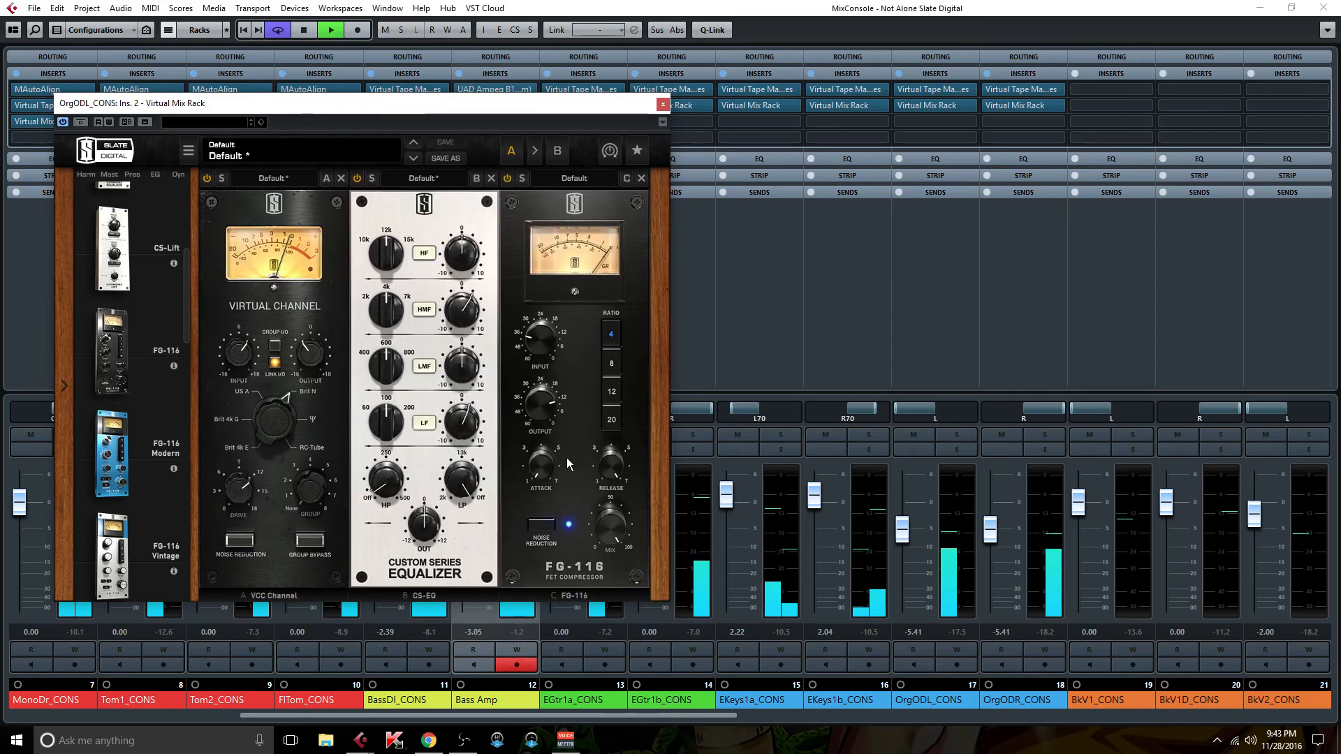
{"action": "mouse_move", "coordinate": [548, 472]}
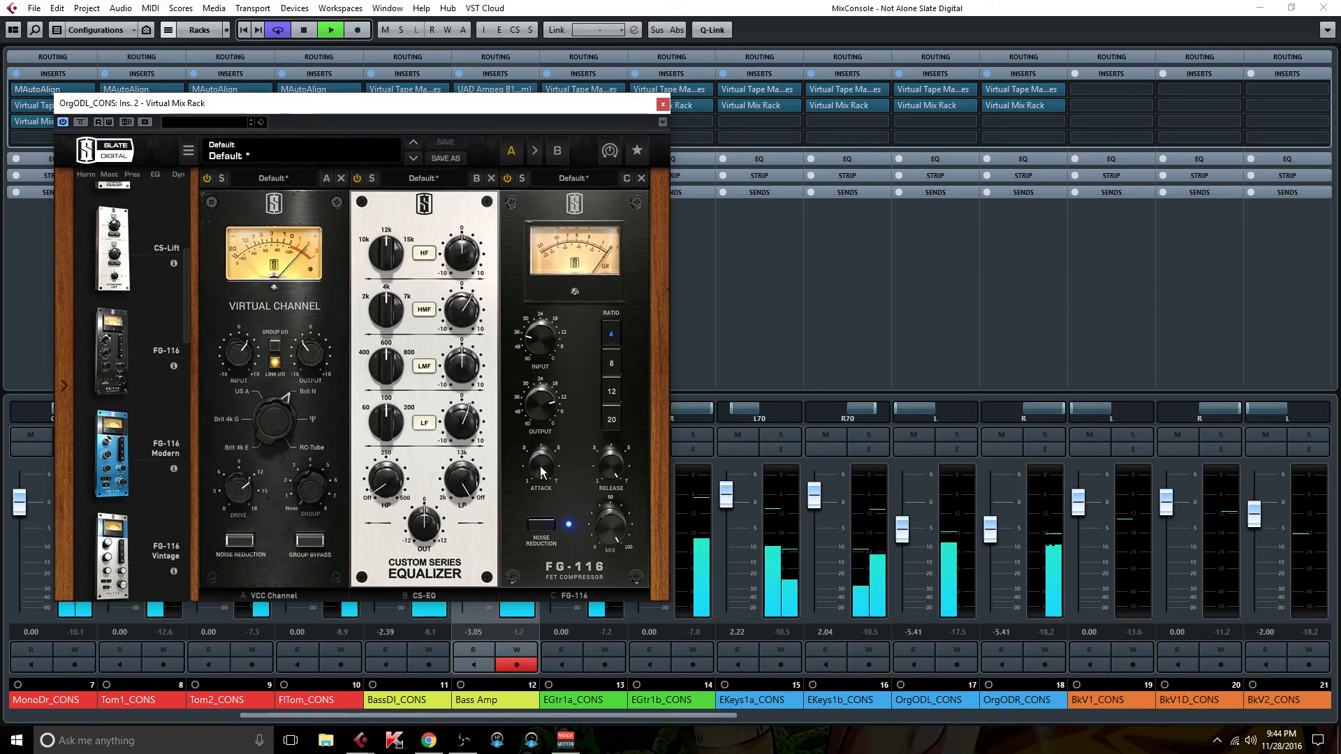
{"action": "left_click_drag", "start_coordinate": [531, 341], "coordinate": [537, 311]}
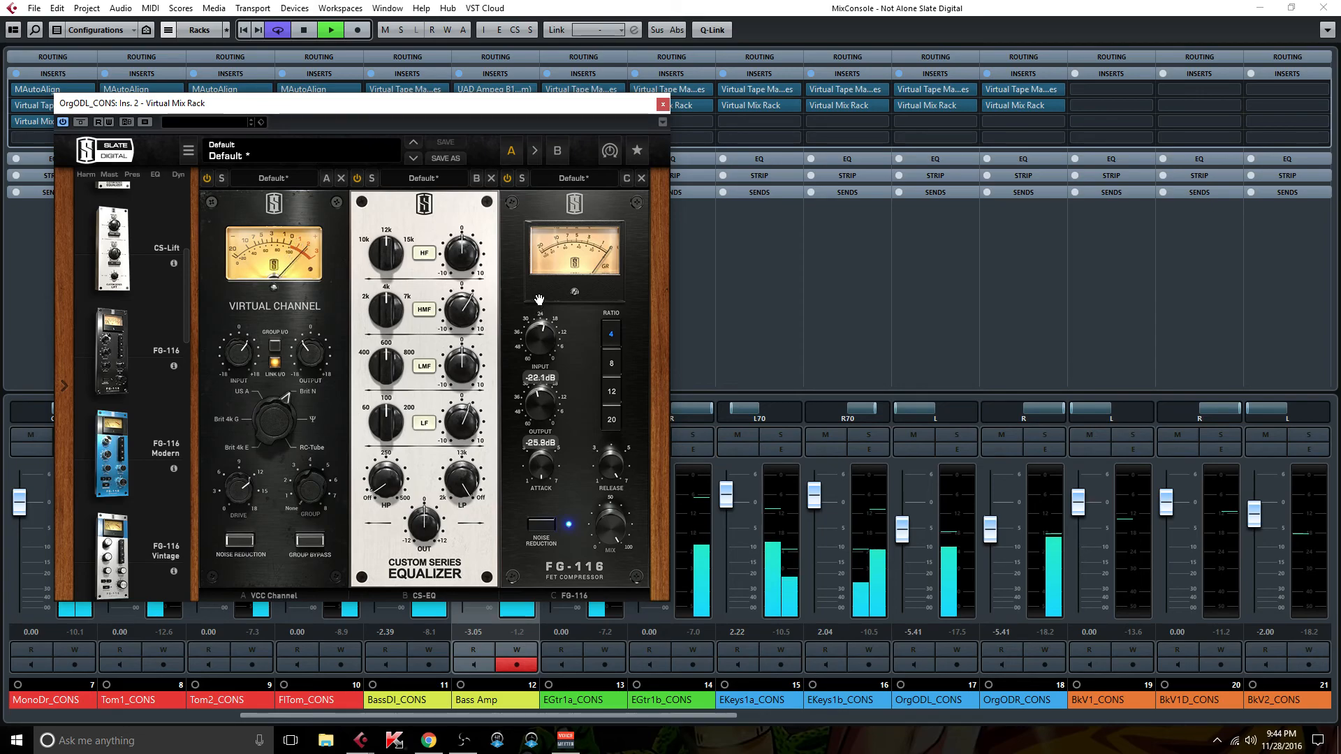
Remove the Virtual Mix Rack from OrgODR_CONS and solo OrgODL_CONS.
{"action": "left_click", "coordinate": [1057, 106]}
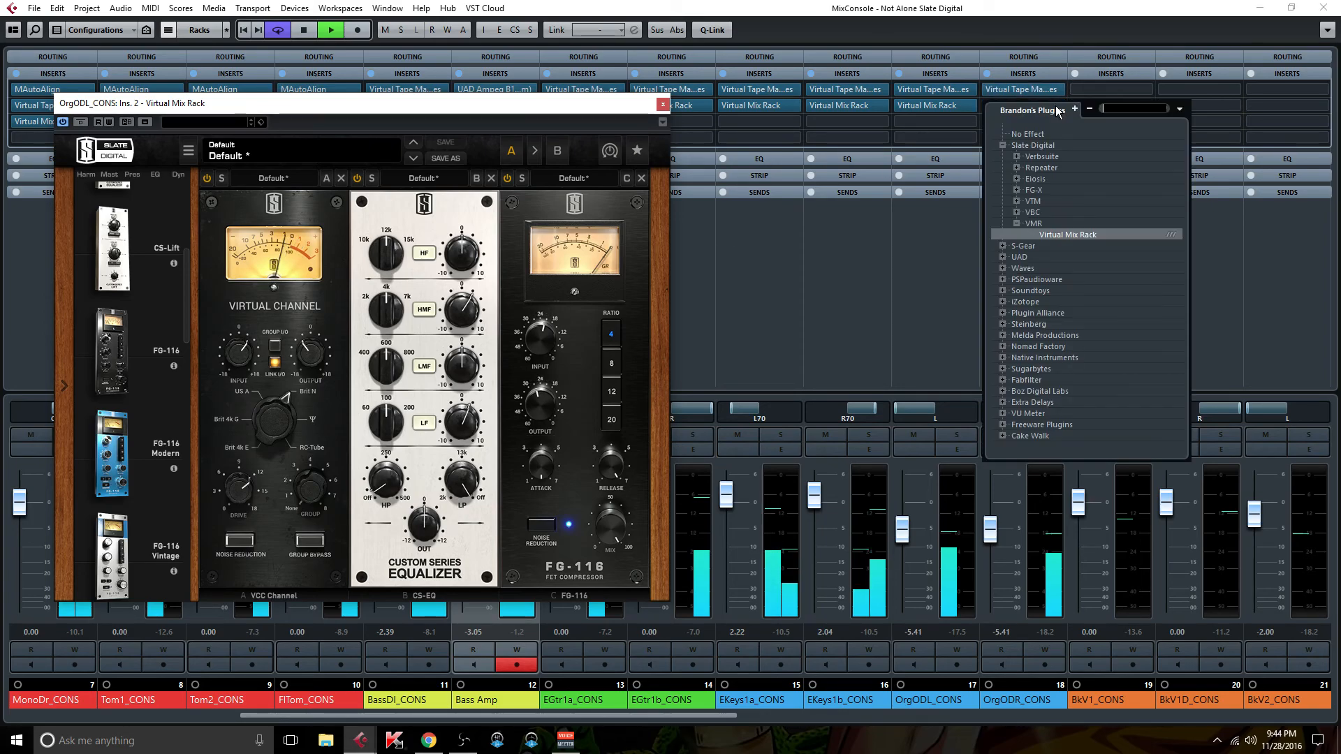
{"action": "left_click", "coordinate": [1037, 135]}
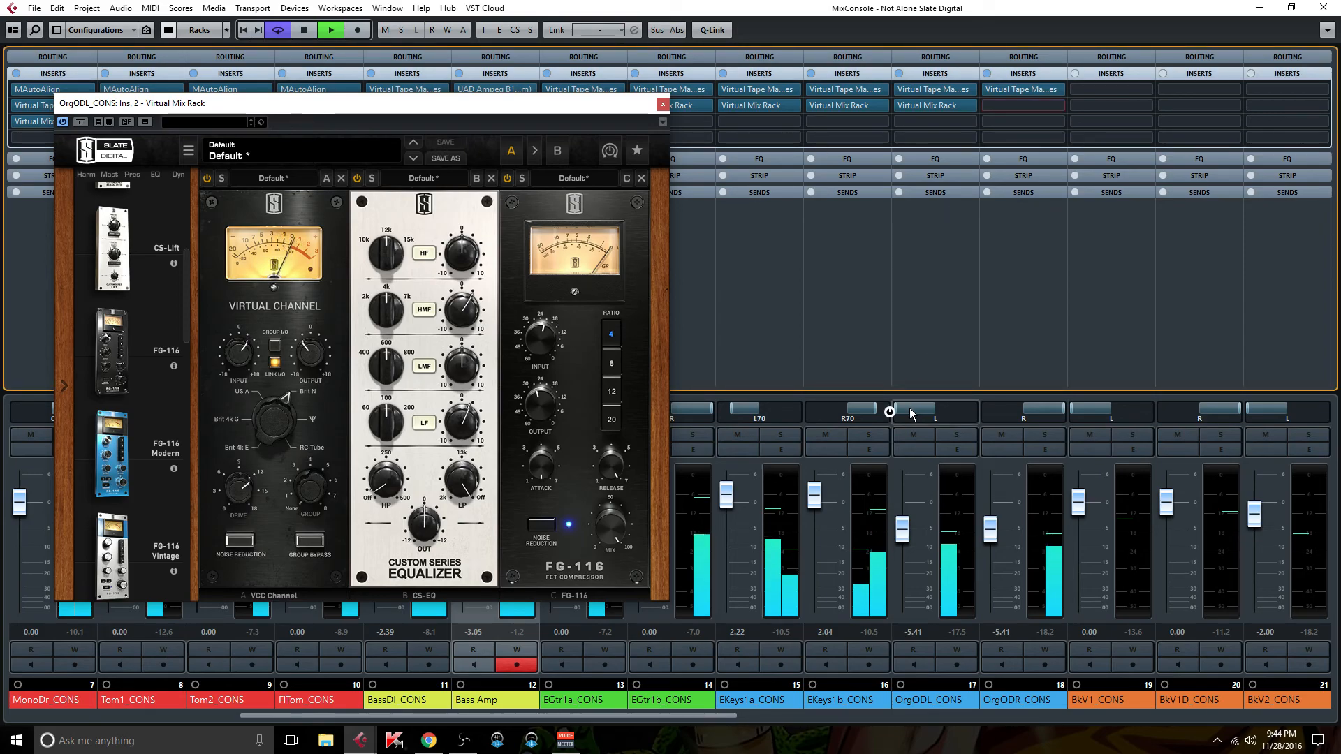
{"action": "left_click", "coordinate": [956, 434]}
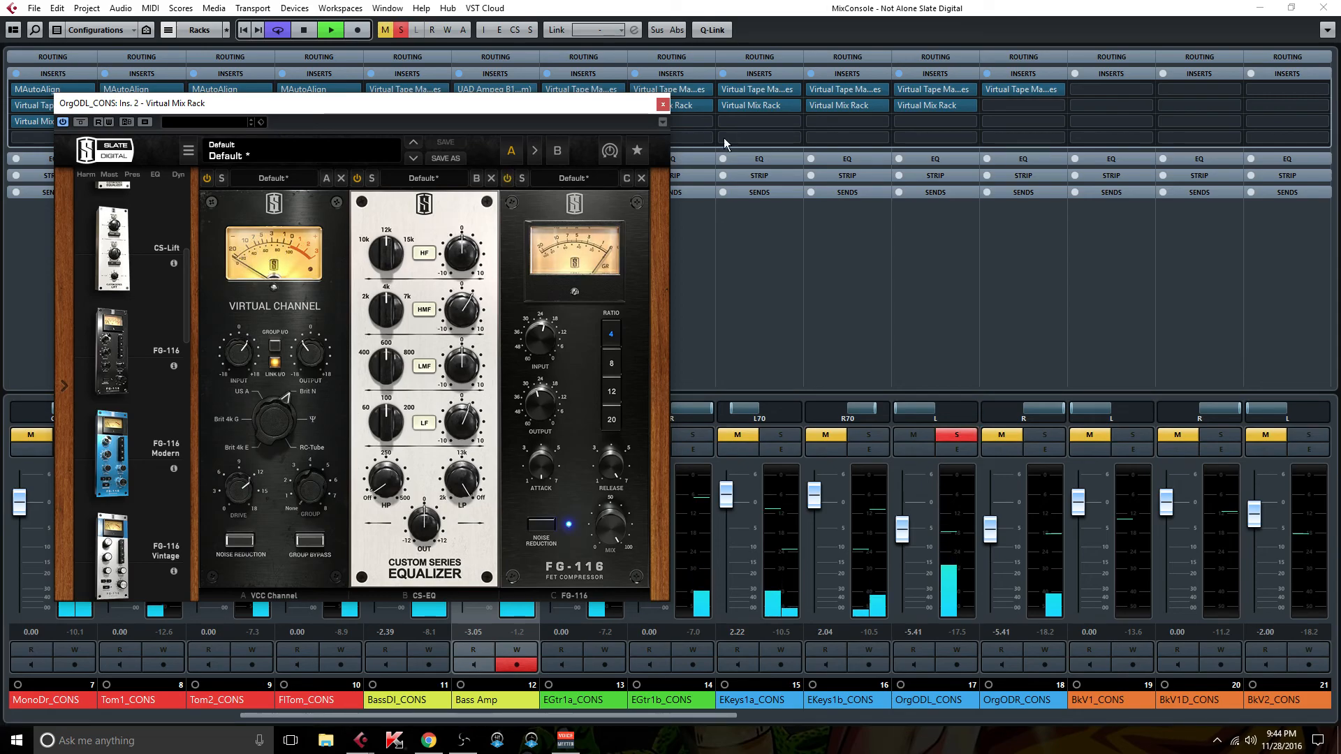
Close the mixer, clear all solos in the project window, and move playback to bar 2.
{"action": "left_click", "coordinate": [1323, 8]}
{"action": "left_click", "coordinate": [391, 31]}
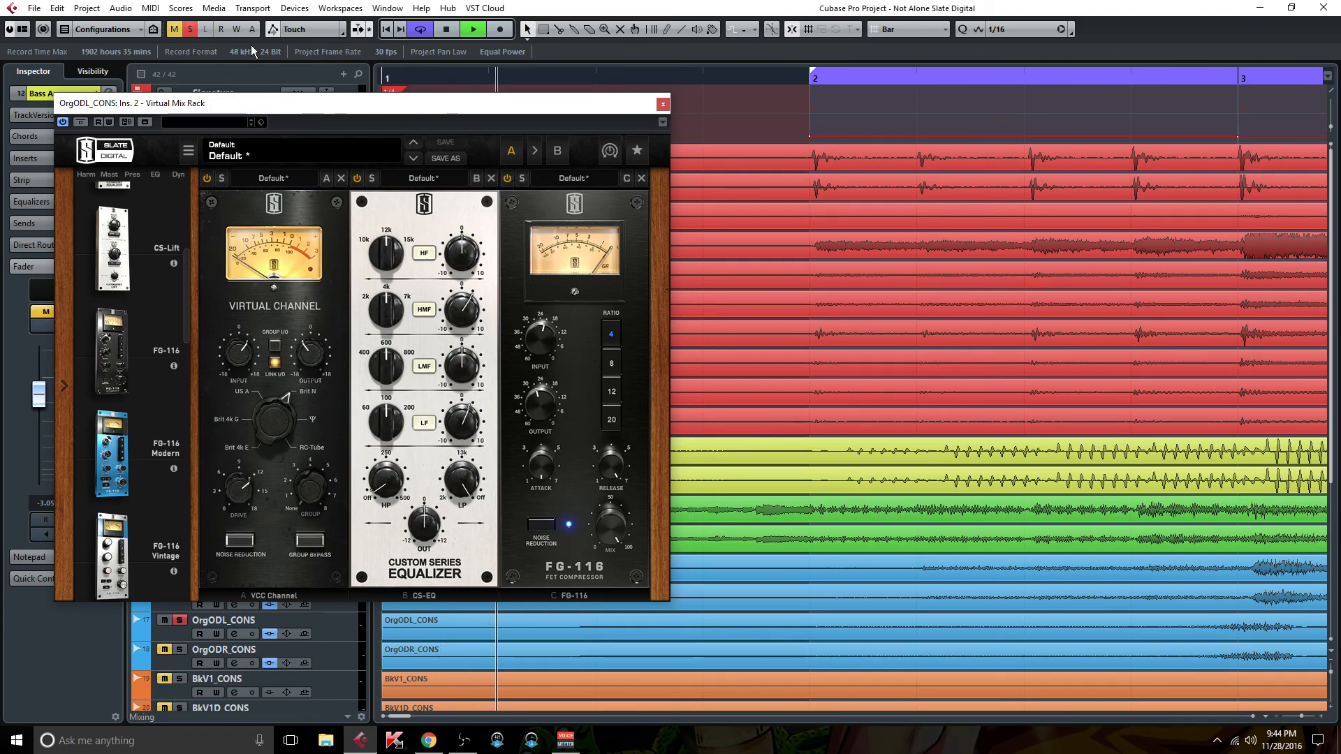
{"action": "left_click", "coordinate": [190, 29]}
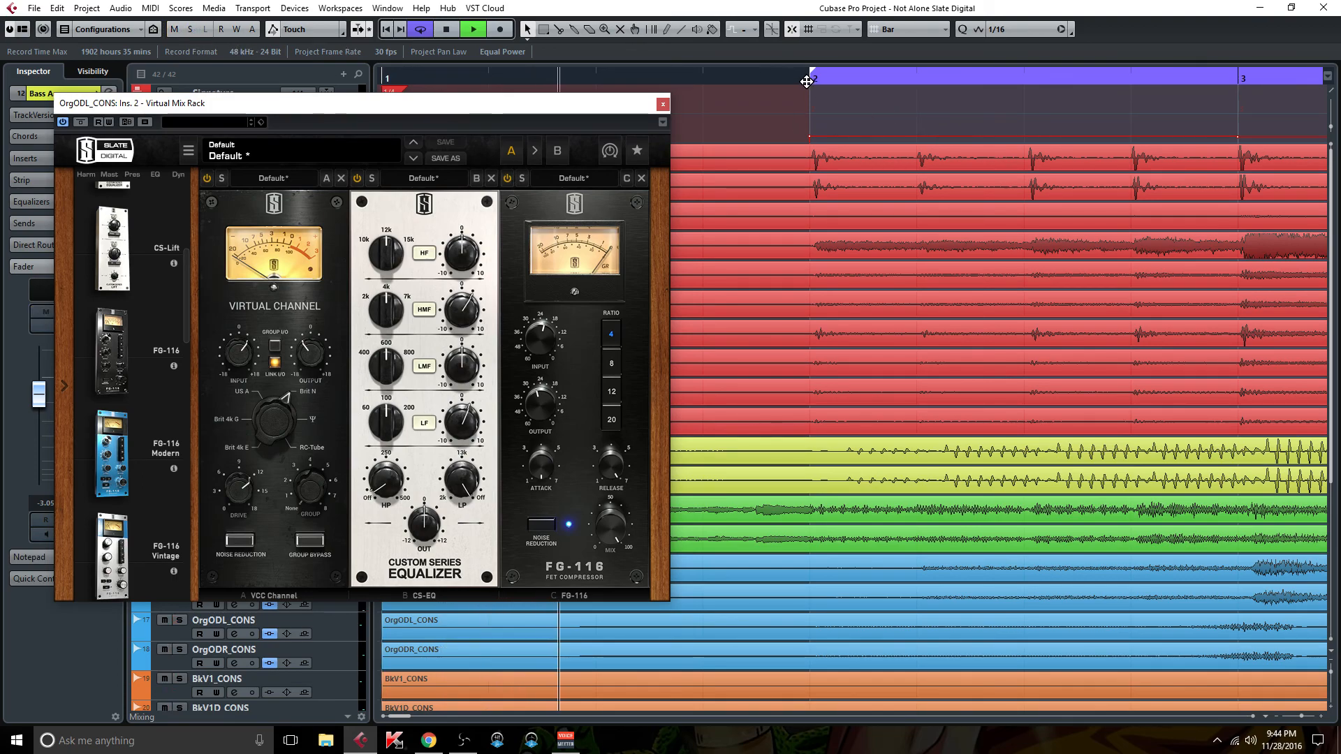
{"action": "left_click", "coordinate": [813, 84]}
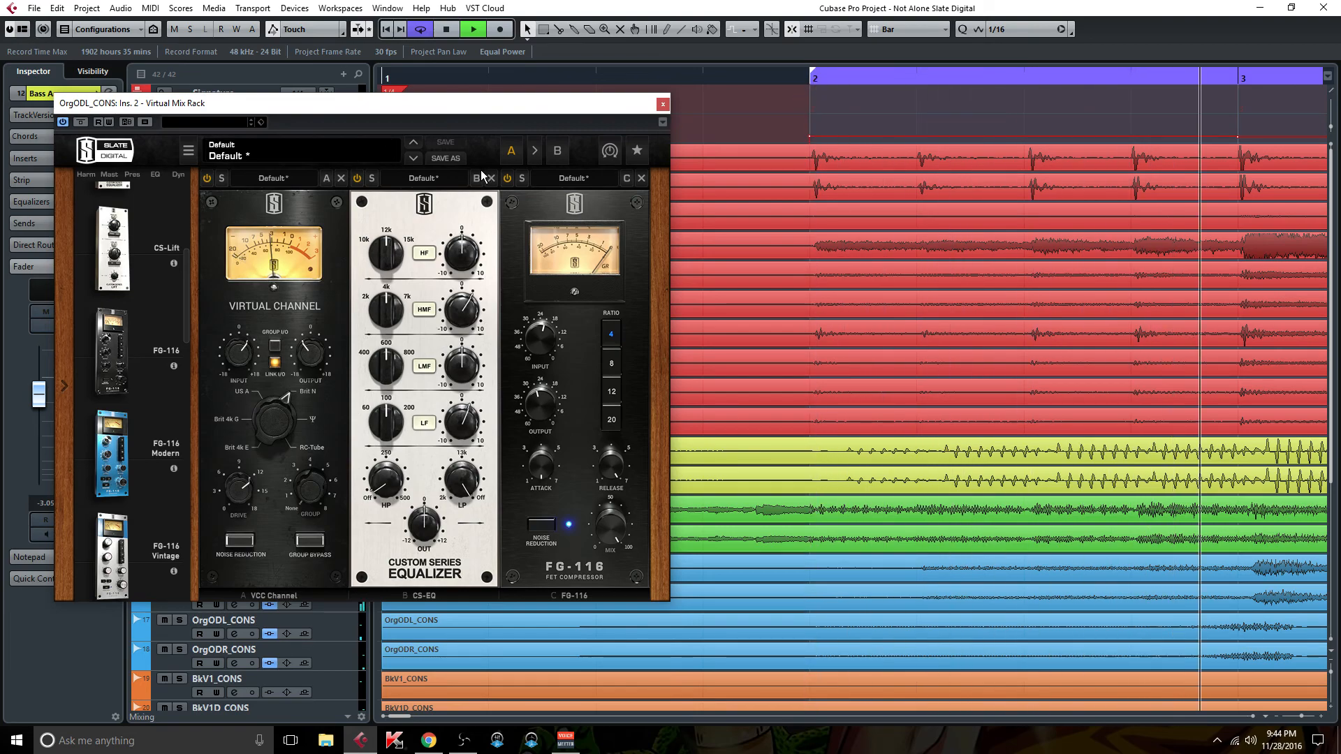
Solo OrgODL_CONS, set the FG-116's input to -13.8 dB, and take the track out of solo.
{"action": "left_click", "coordinate": [180, 621]}
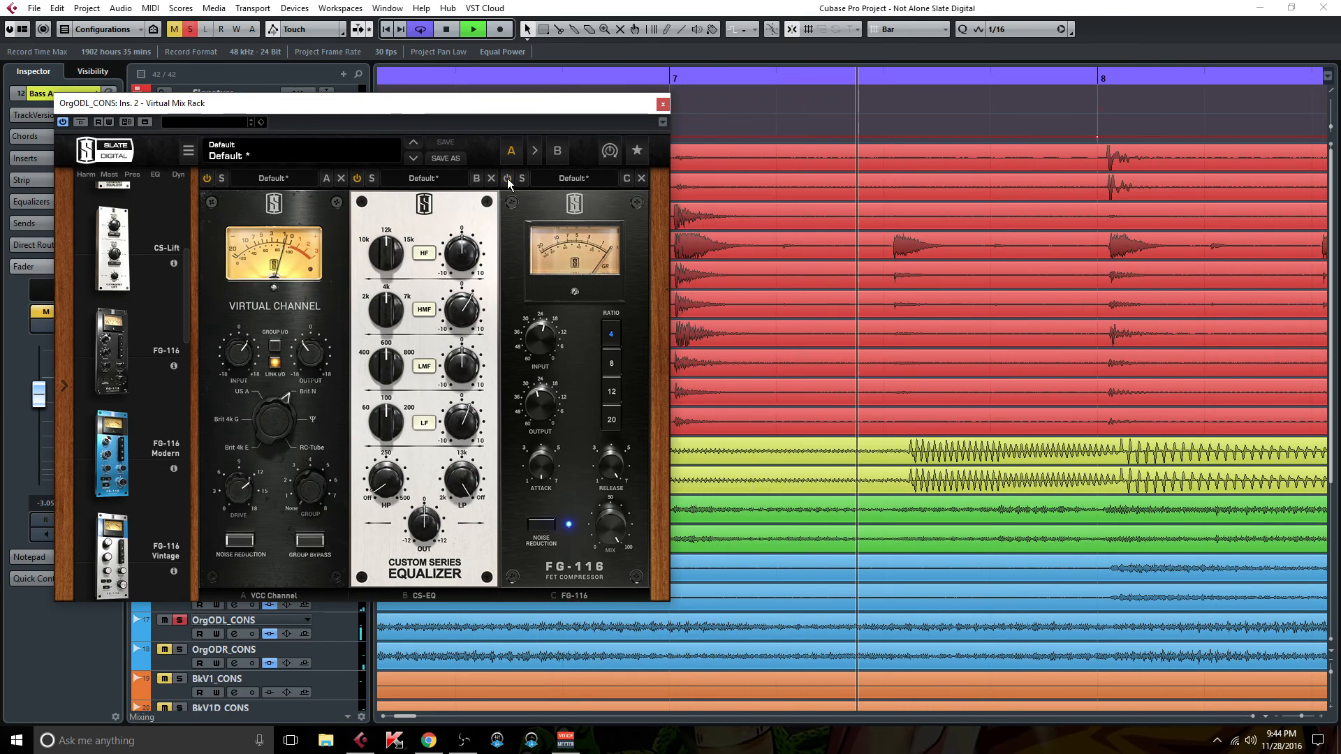
{"action": "mouse_move", "coordinate": [536, 339]}
{"action": "left_mouse_down"}
{"action": "mouse_move", "coordinate": [542, 264]}
{"action": "mouse_move", "coordinate": [551, 331]}
{"action": "left_mouse_up"}
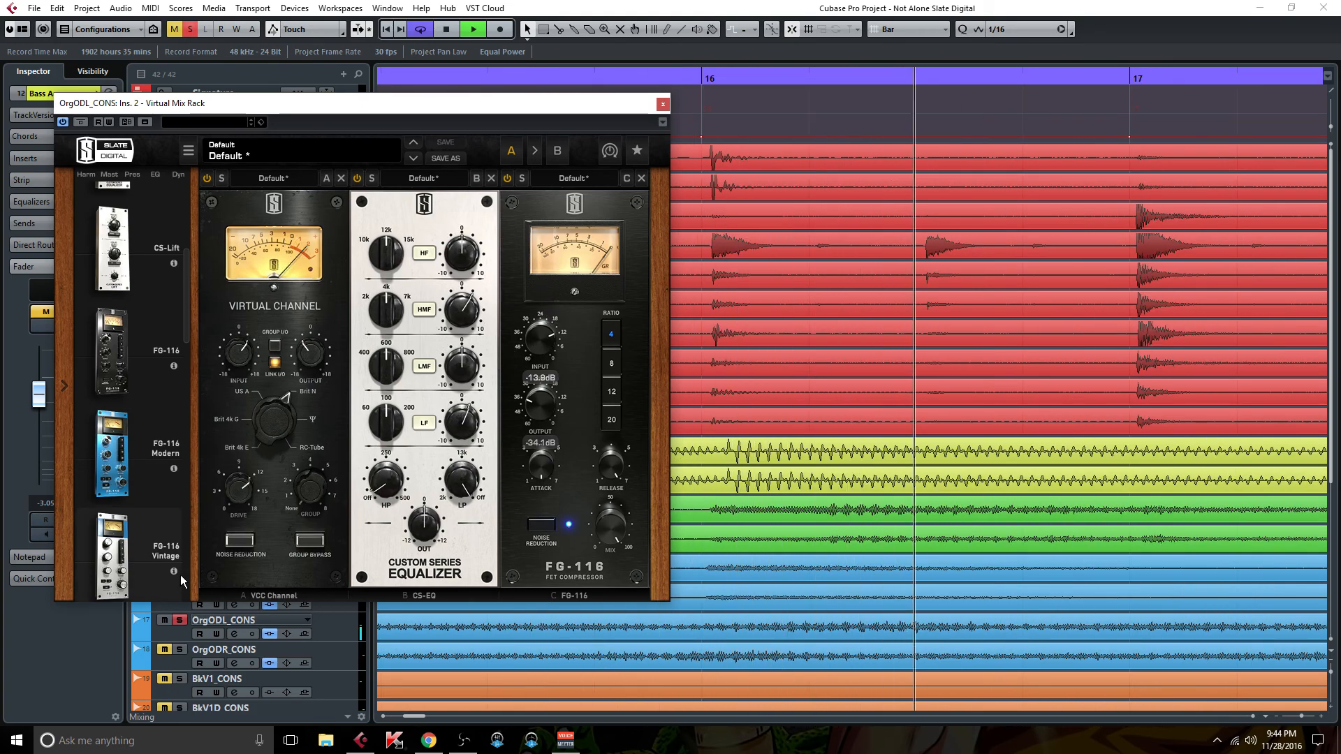
{"action": "left_click", "coordinate": [181, 620]}
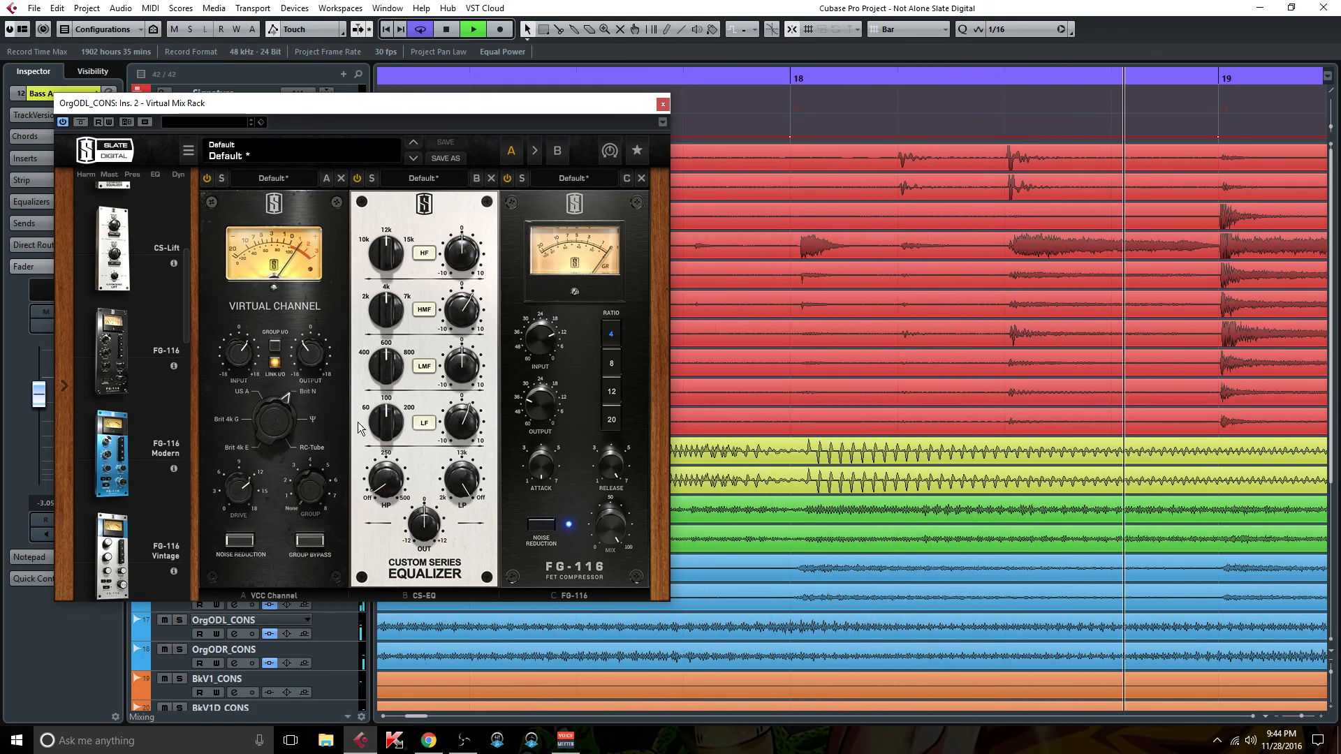
Add the FG-76 preamp before the Virtual Channel, raise its Virtual Drive, and close the rack.
{"action": "scroll", "coordinate": [166, 416], "scroll_direction": "down", "scroll_amount": 4}
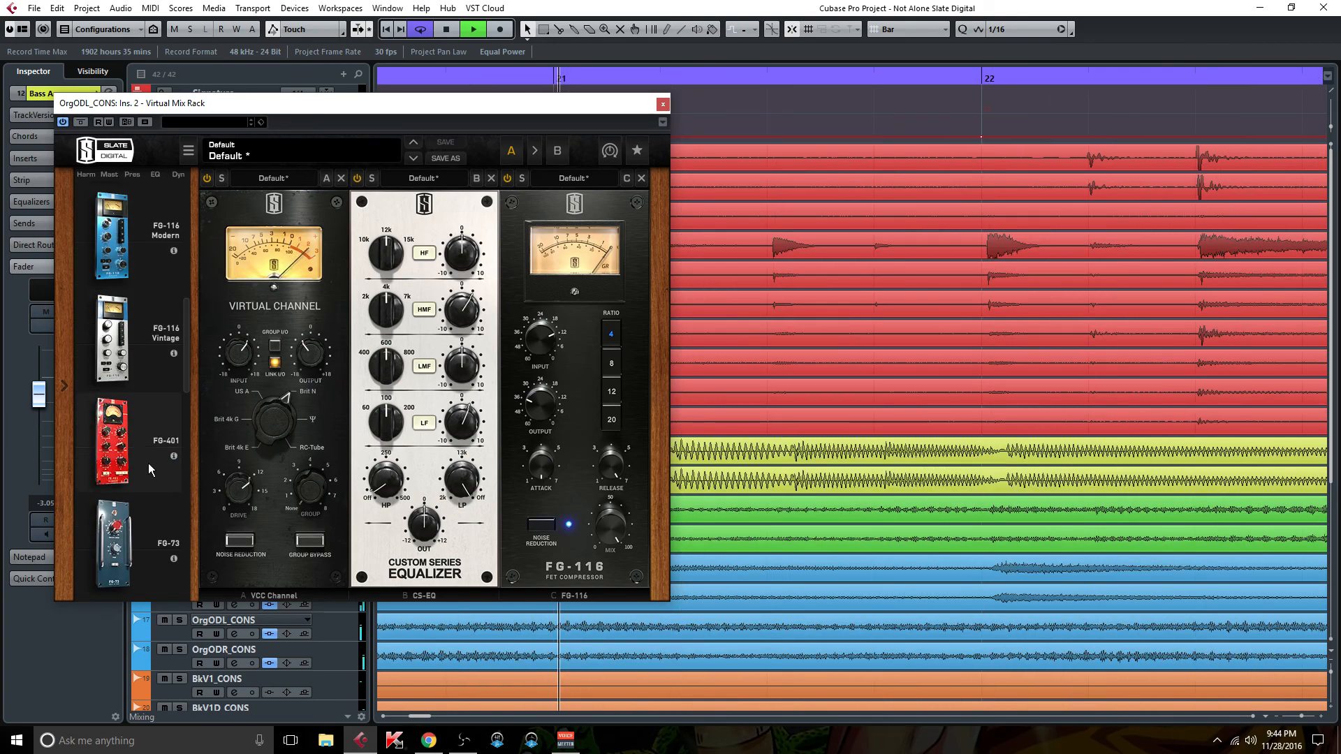
{"action": "left_click_drag", "start_coordinate": [131, 535], "coordinate": [210, 454]}
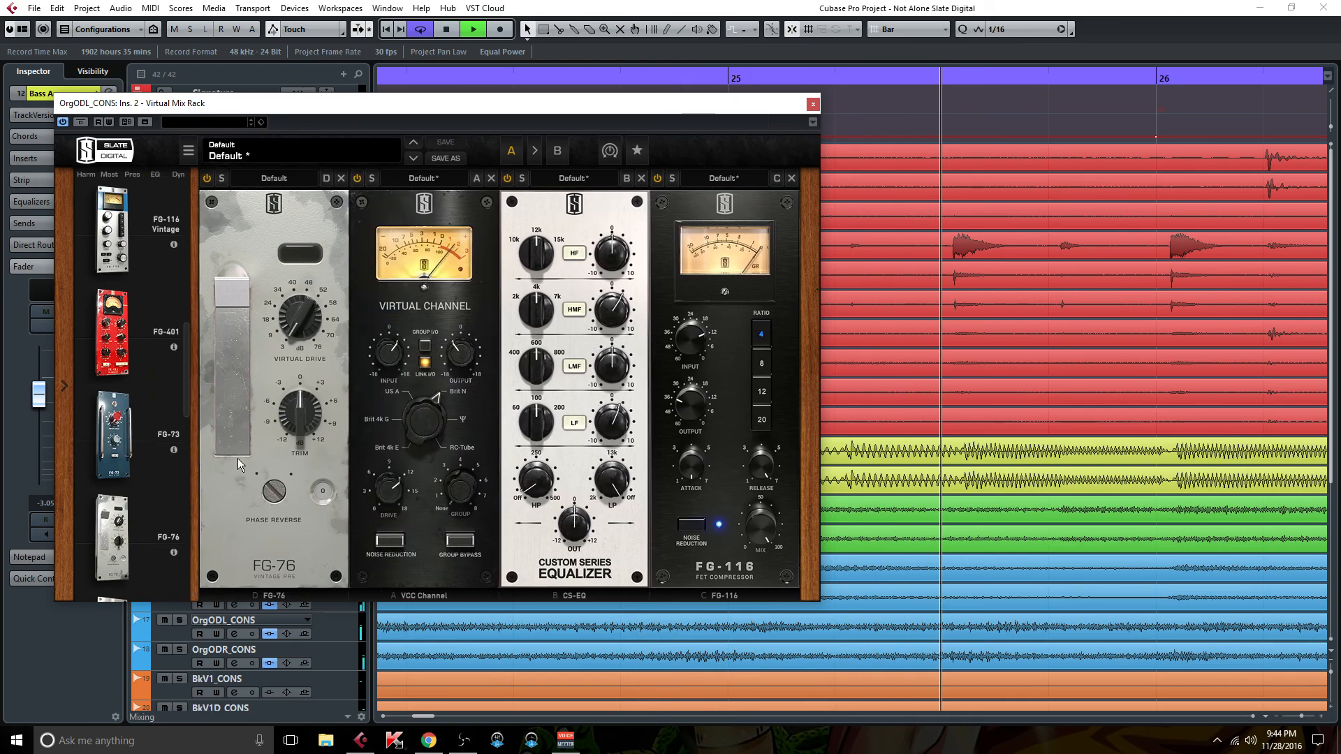
{"action": "left_click_drag", "start_coordinate": [301, 318], "coordinate": [320, 133]}
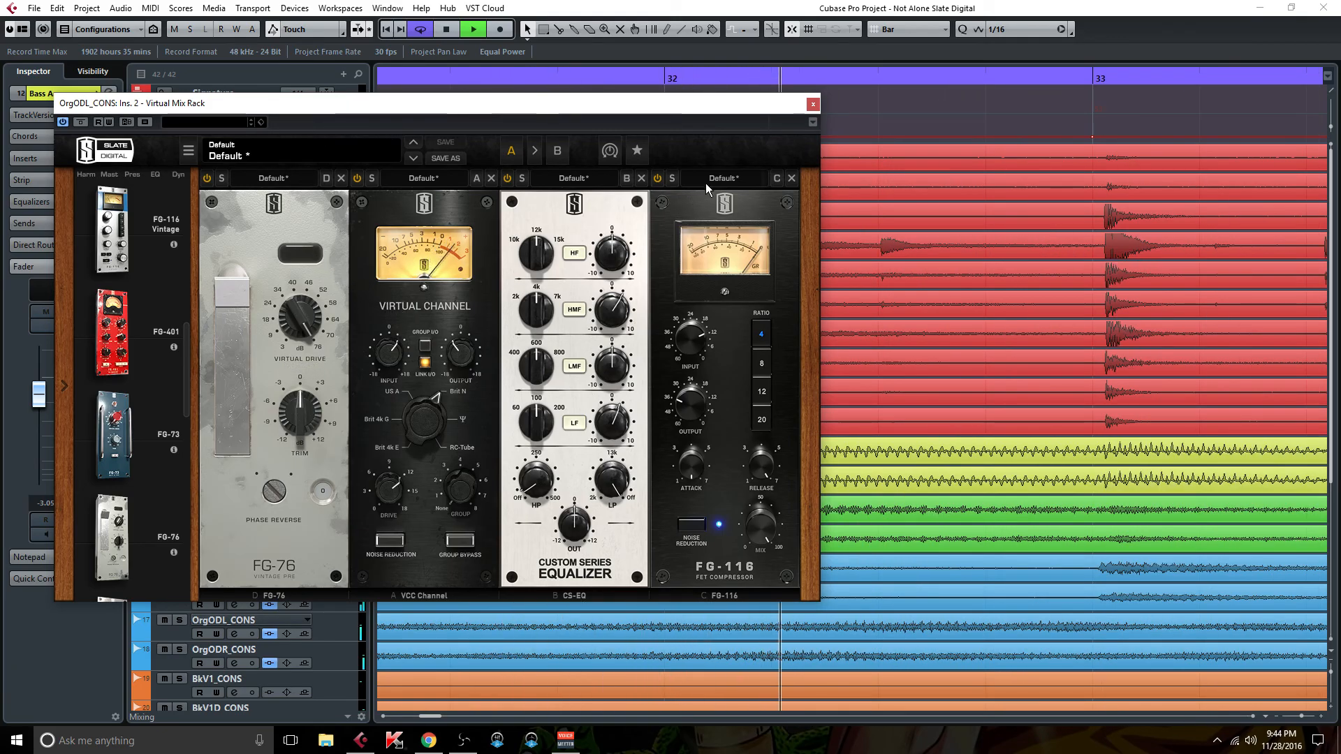
{"action": "left_click", "coordinate": [813, 104]}
Reopen the mixer and copy OrgODL_CONS's Virtual Mix Rack to the second insert of OrgODR_CONS.
{"action": "key", "text": "F3"}
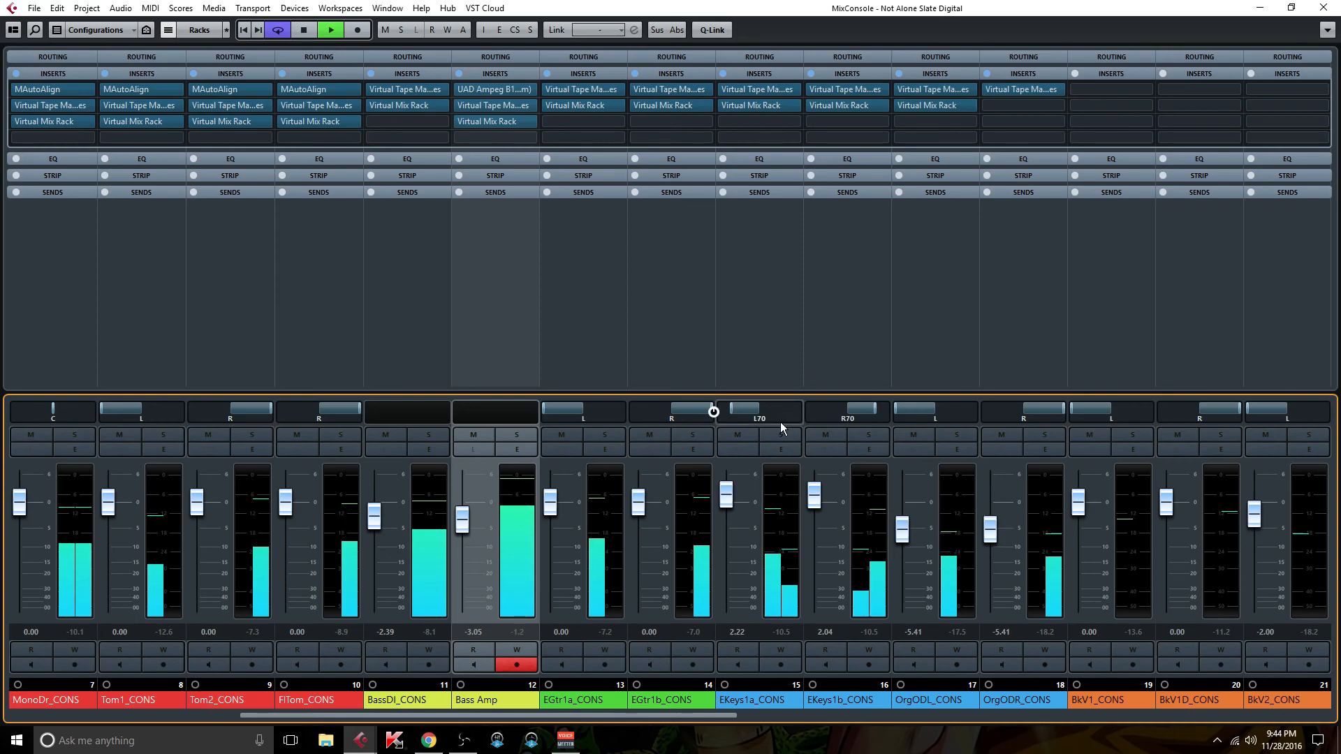
{"action": "left_click_drag", "start_coordinate": [951, 101], "coordinate": [1008, 106]}
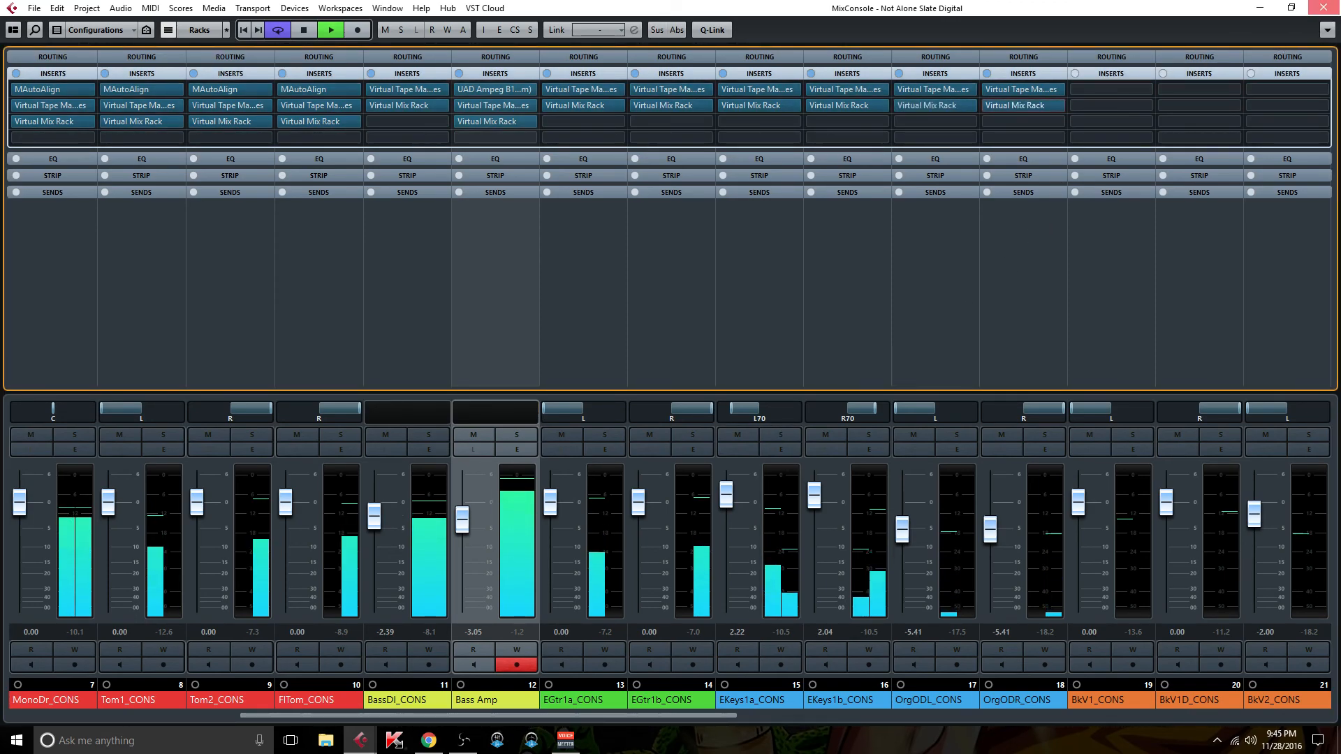
Open the Keys group's Virtual Mix Rack and compare the full mix with all inserts bypassed and re-enabled.
{"action": "left_click_drag", "start_coordinate": [690, 718], "coordinate": [1149, 686]}
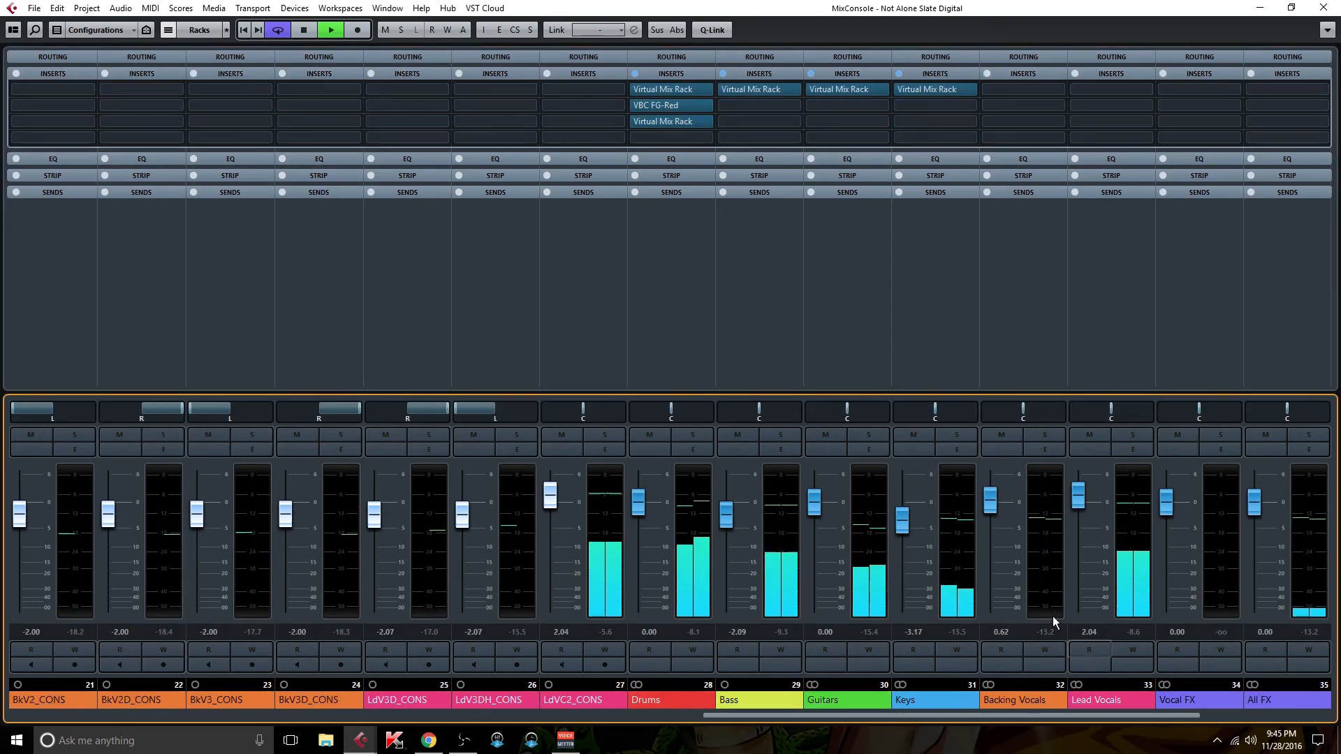
{"action": "left_click", "coordinate": [928, 89]}
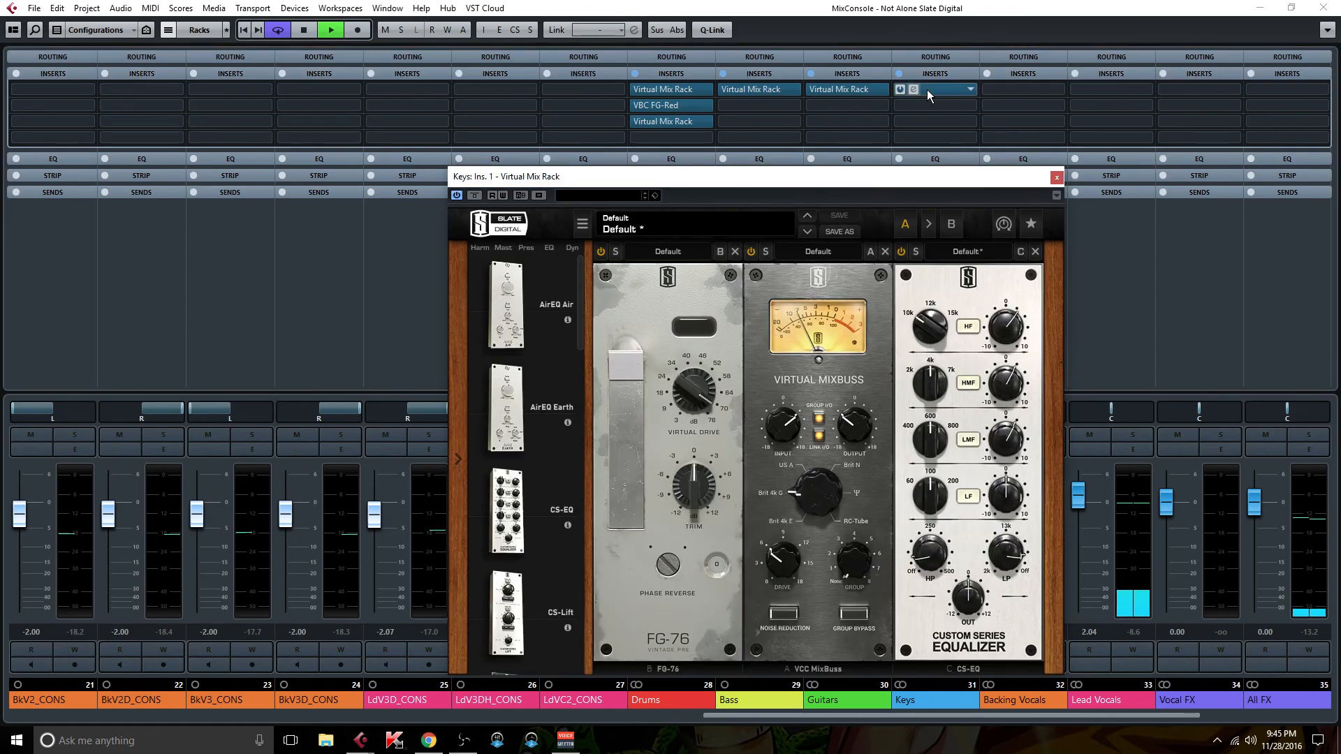
{"action": "mouse_move", "coordinate": [779, 427]}
{"action": "scroll", "coordinate": [779, 426], "scroll_direction": "up", "scroll_amount": 1}
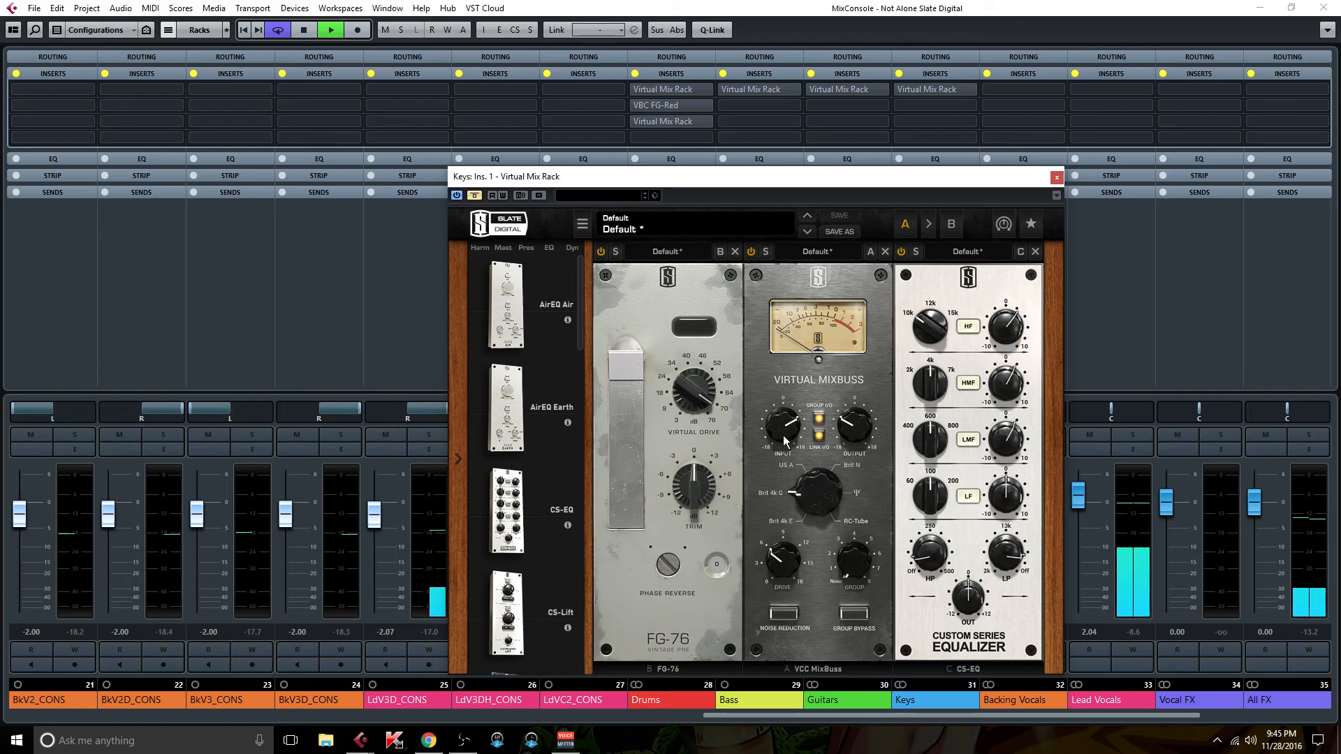
{"action": "key", "text": "b"}
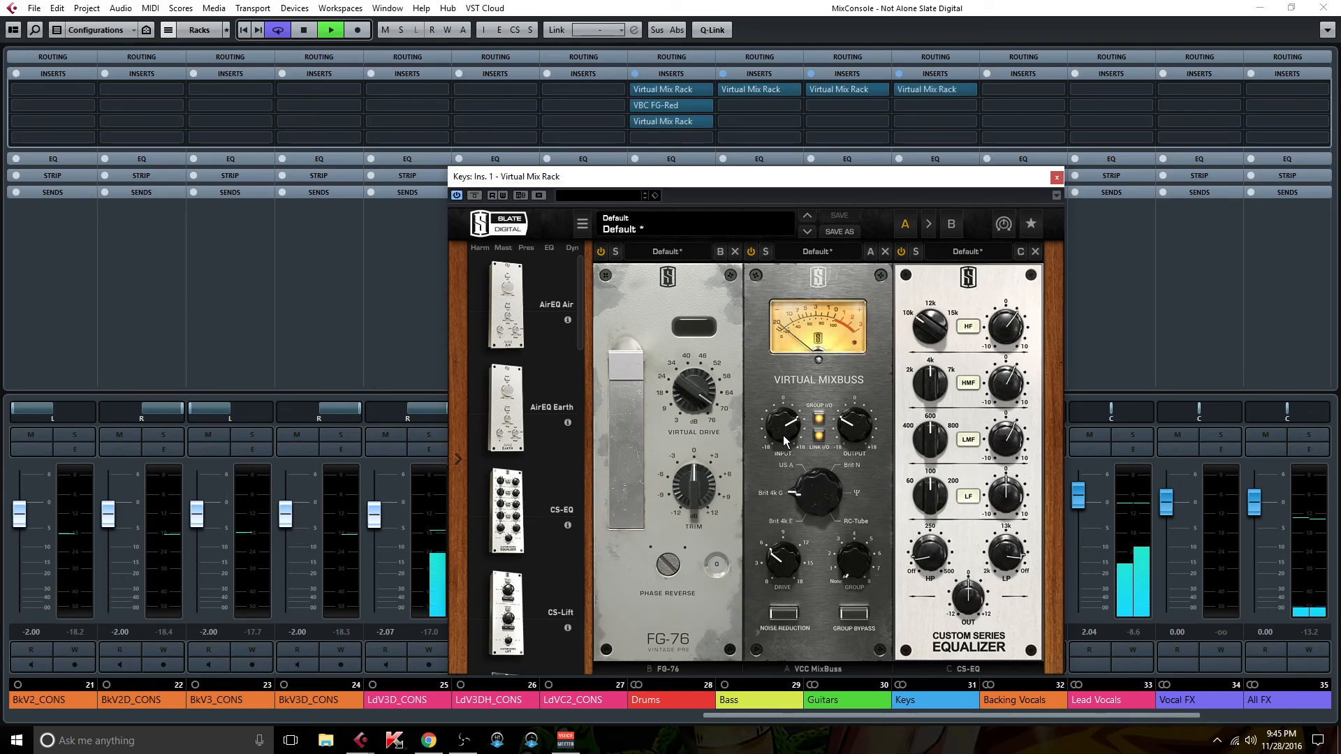
{"action": "left_click_drag", "start_coordinate": [682, 175], "coordinate": [438, 107]}
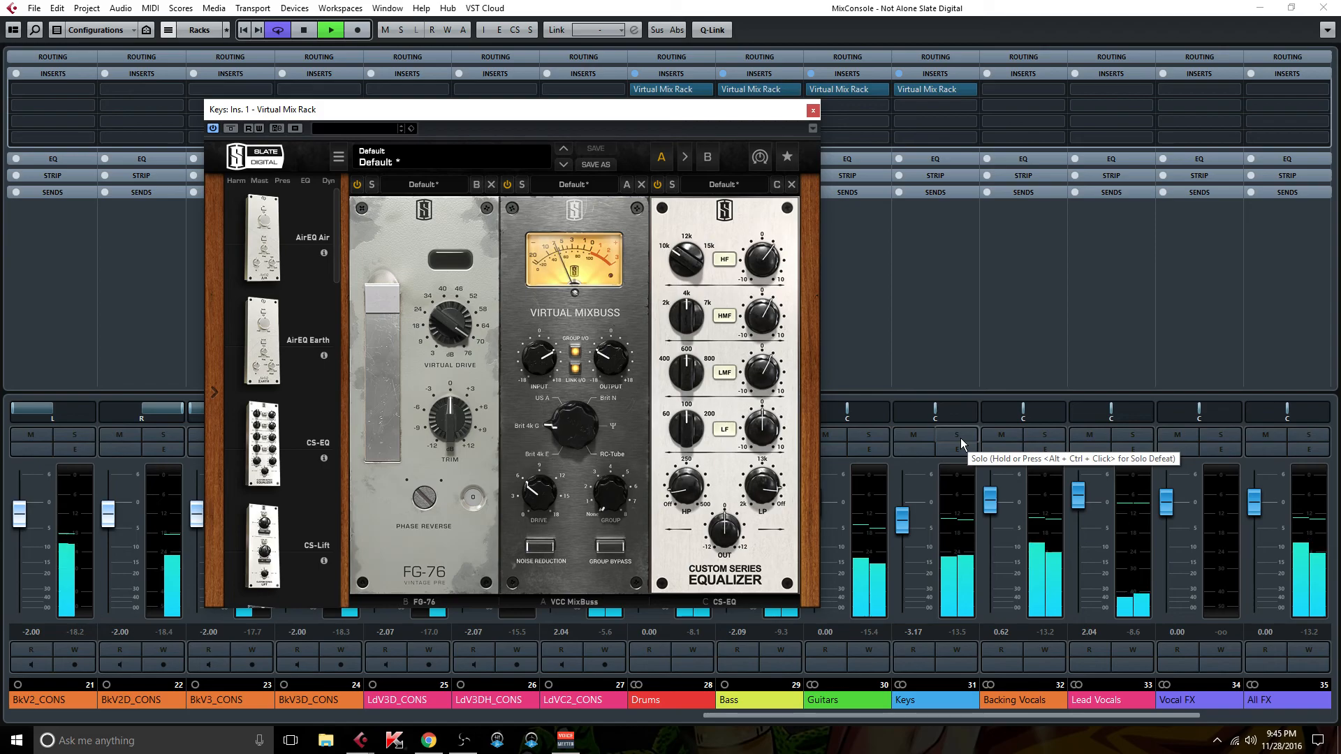
{"action": "key", "text": "b"}
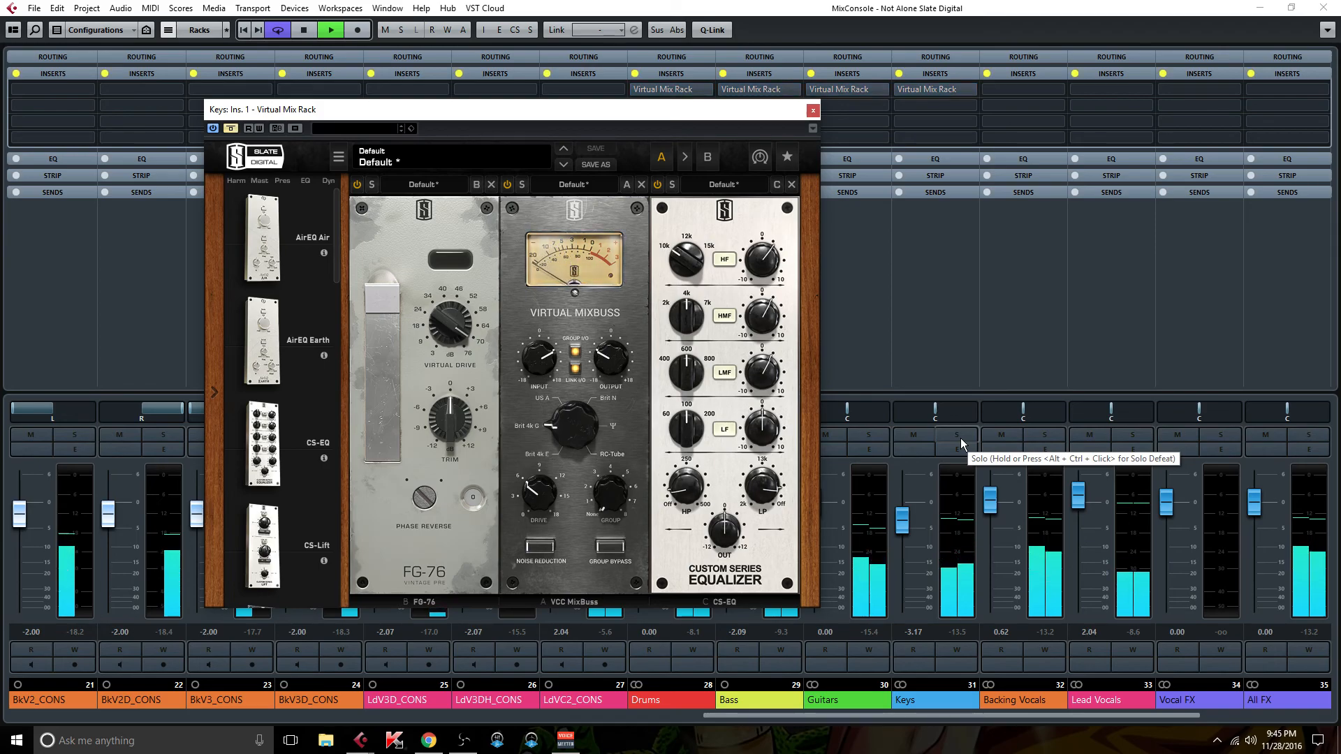
{"action": "key", "text": "b"}
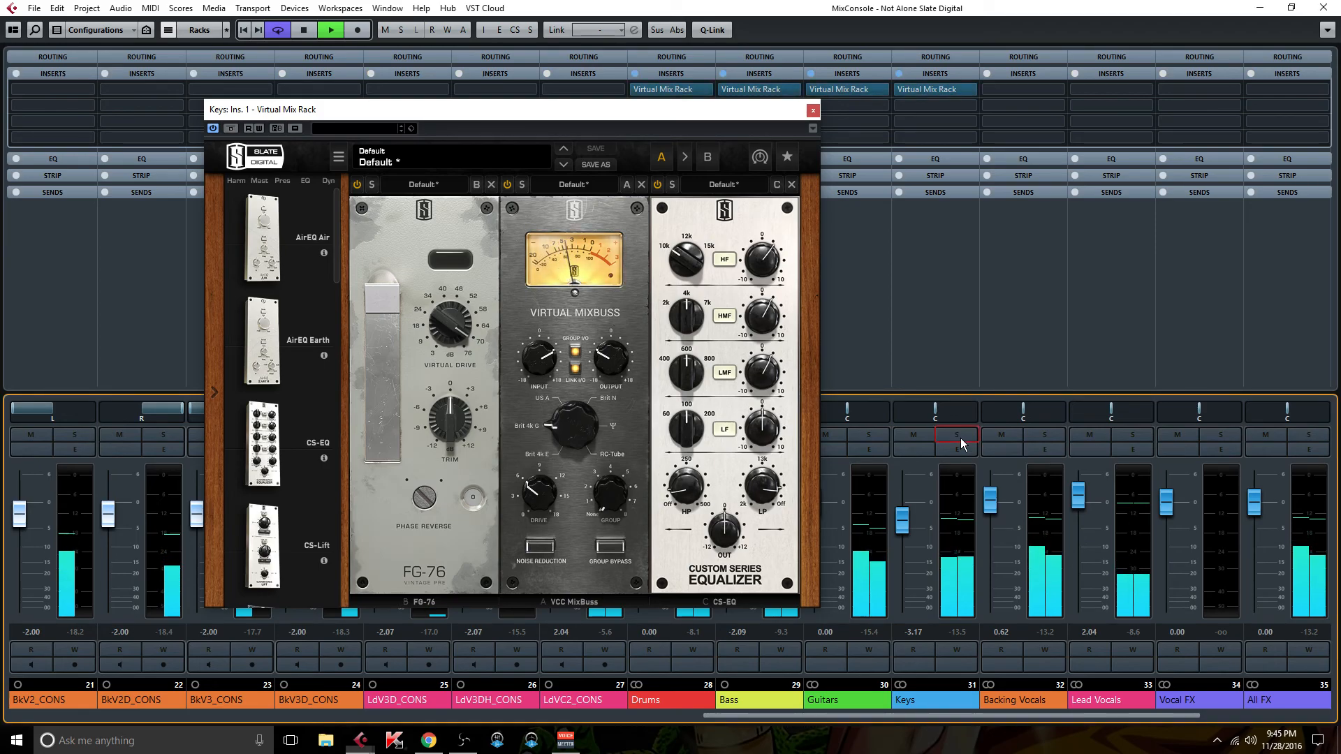
Solo the Keys group, compare it with its inserts bypassed, and raise the Virtual Mixbuss input.
{"action": "left_click", "coordinate": [961, 438]}
{"action": "key", "text": "b"}
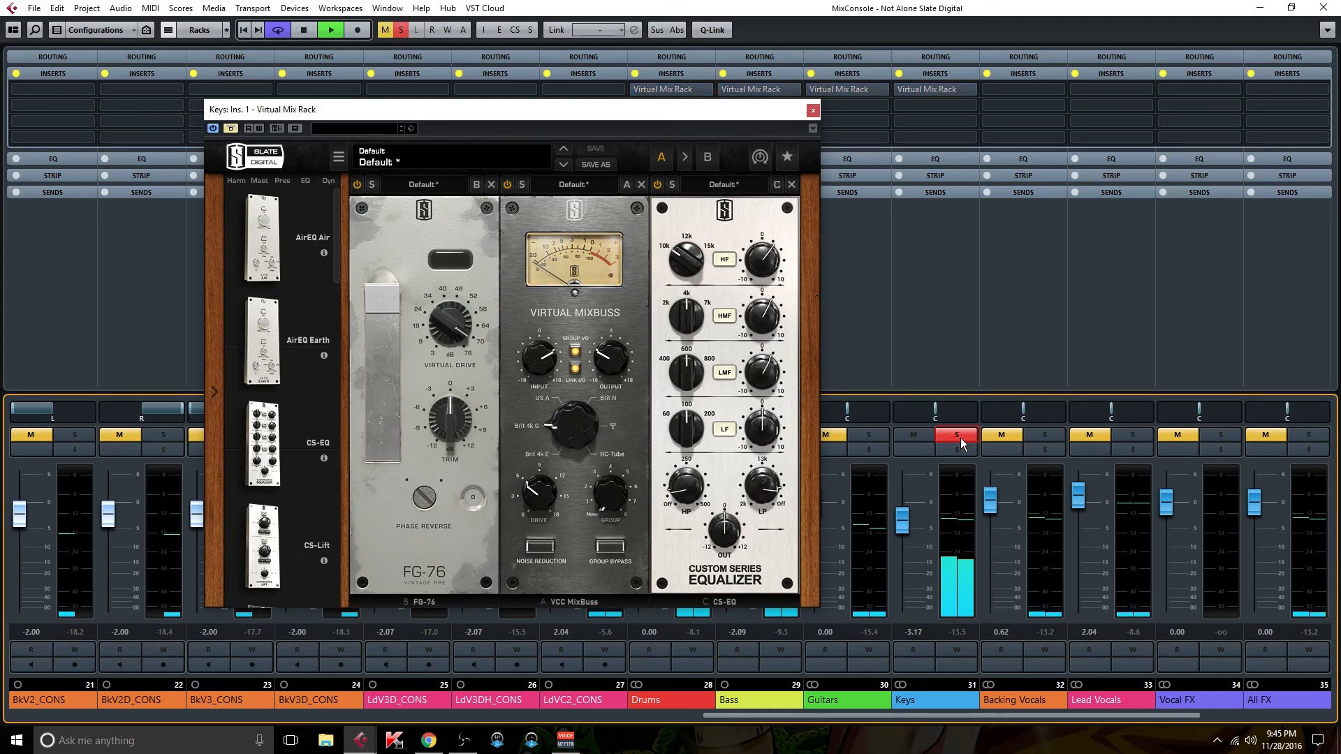
{"action": "key", "text": "b"}
{"action": "left_click_drag", "start_coordinate": [536, 361], "coordinate": [536, 347]}
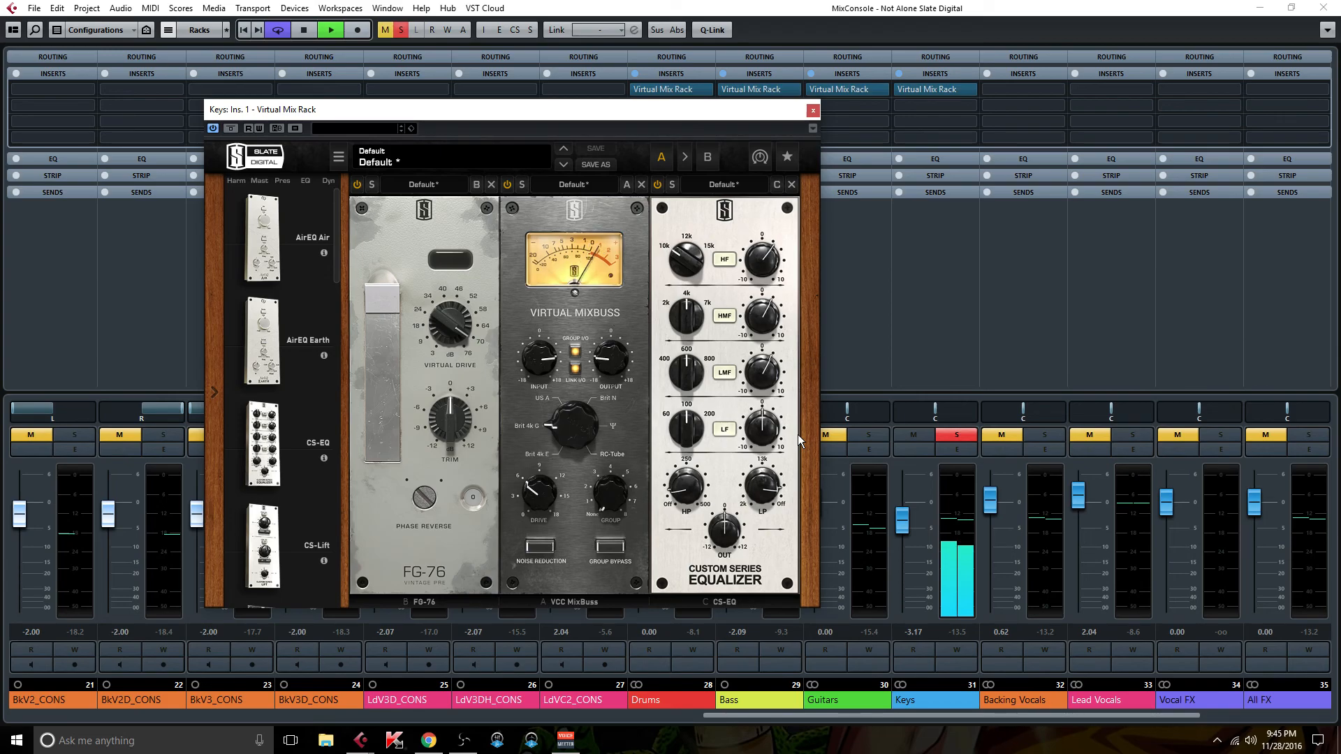
Solo Guitars alongside Keys, compare both with inserts bypassed and re-enabled, and finish by clearing the solos and stopping playback.
{"action": "left_click", "coordinate": [991, 316]}
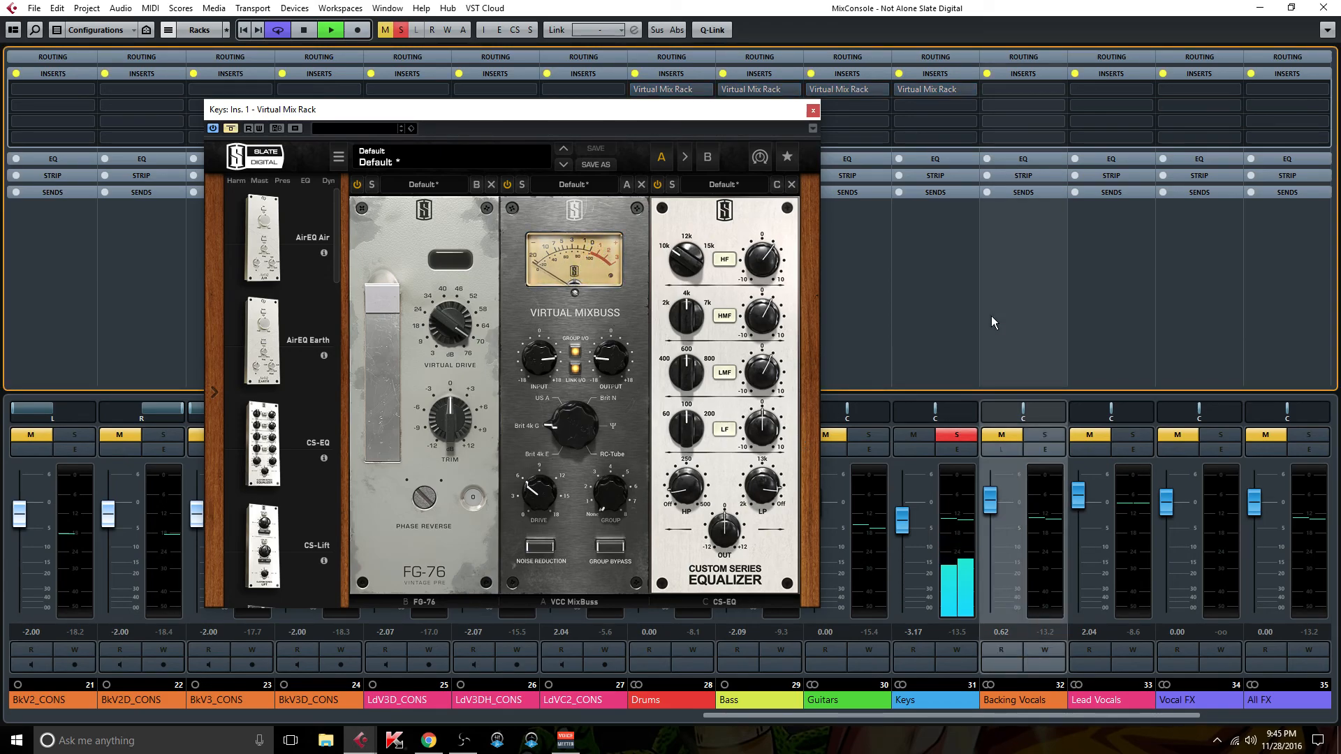
{"action": "key", "text": "i"}
{"action": "left_click", "coordinate": [864, 432]}
{"action": "left_click", "coordinate": [864, 432]}
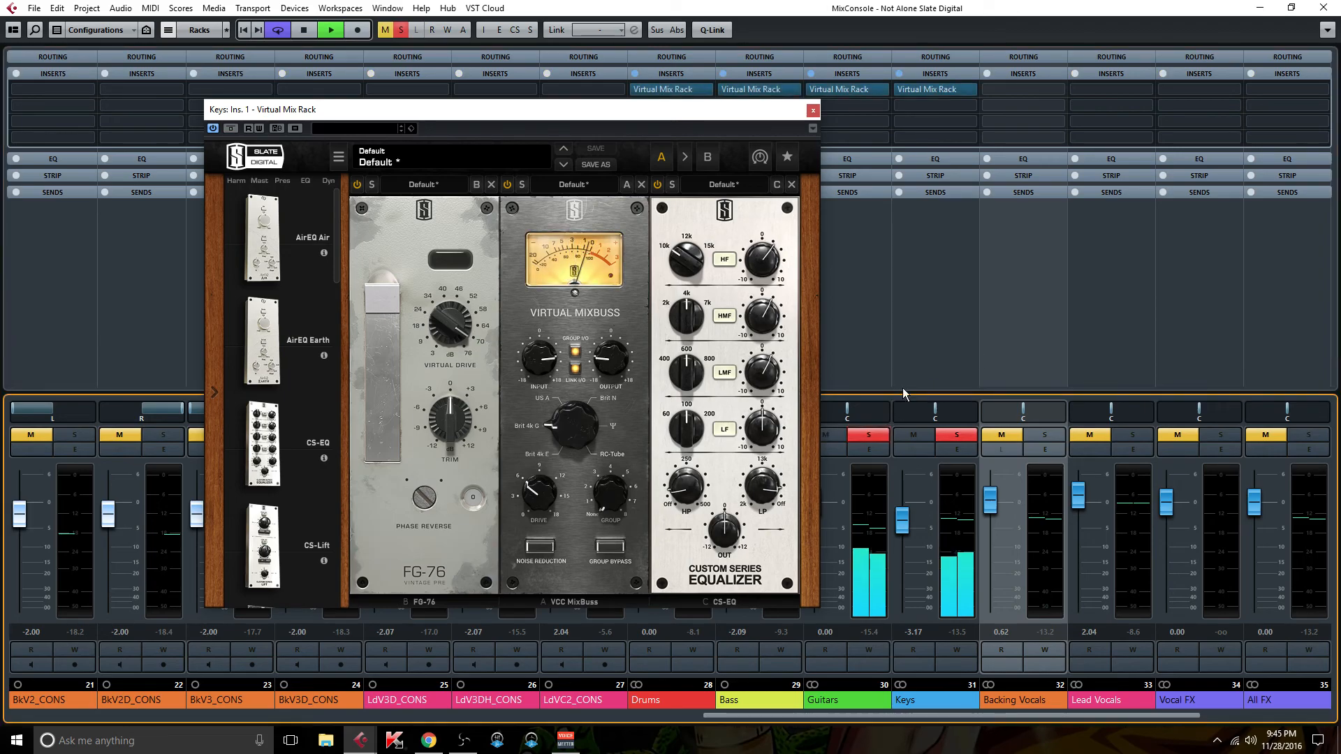
{"action": "key", "text": "i"}
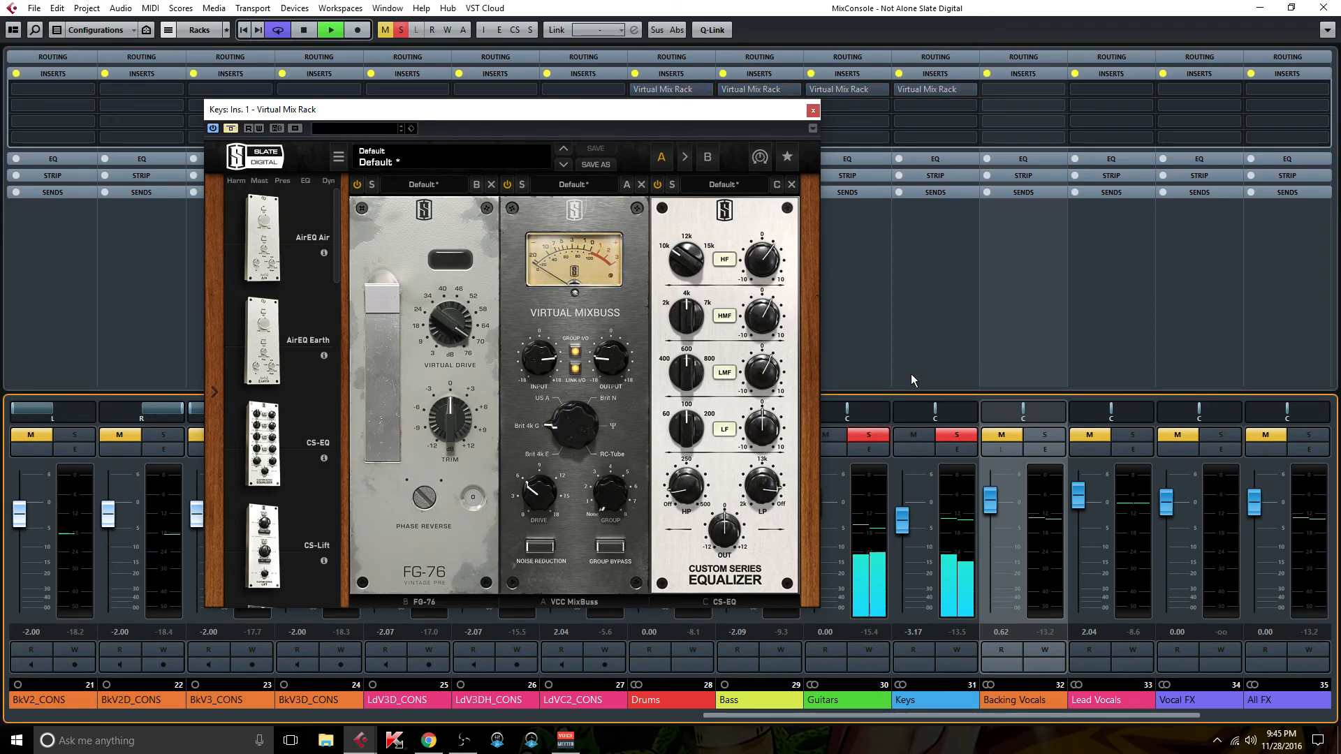
{"action": "key", "text": "i"}
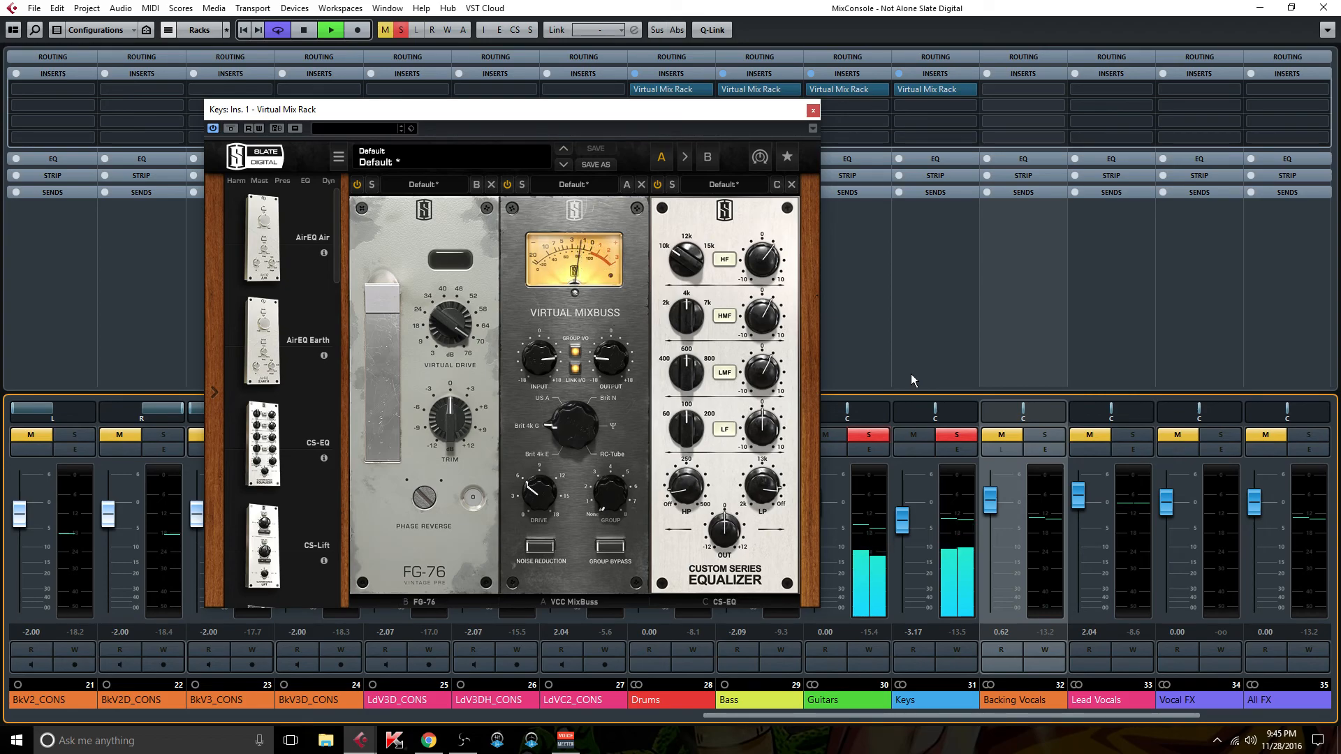
{"action": "key", "text": "i"}
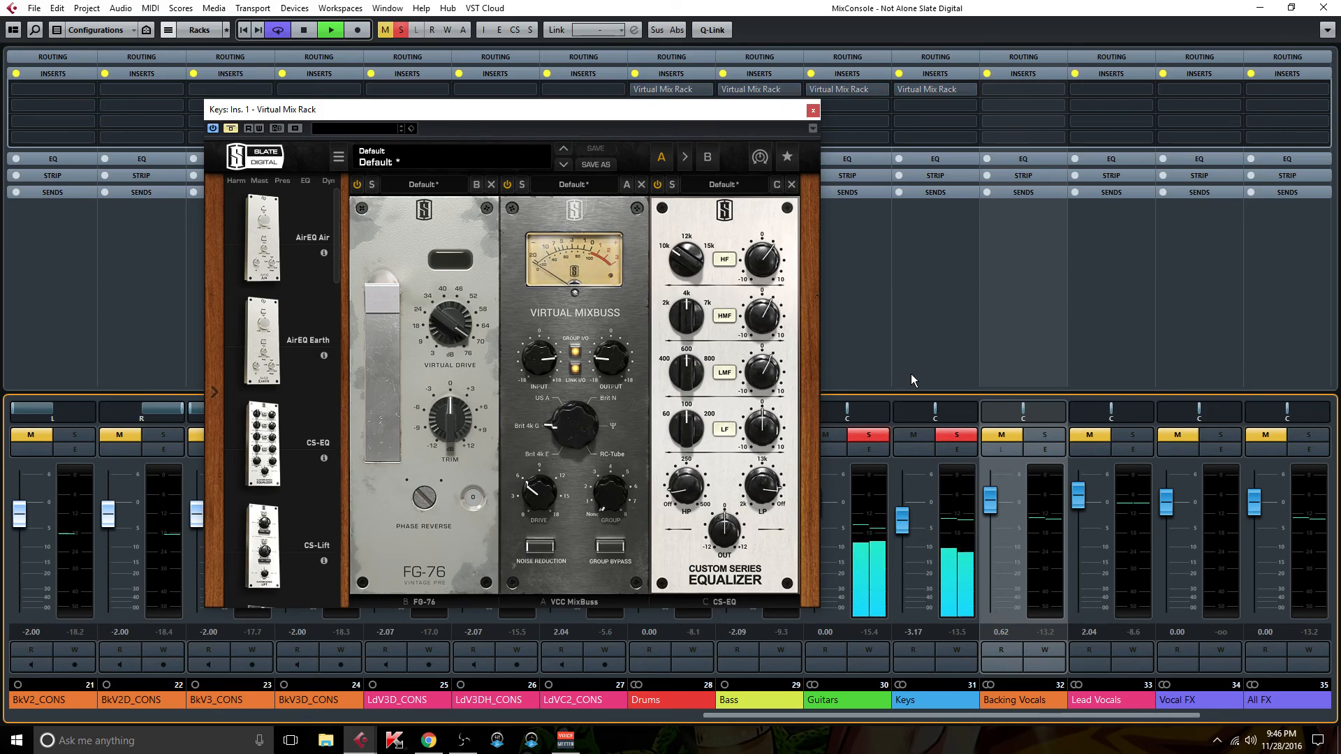
{"action": "key", "text": "i"}
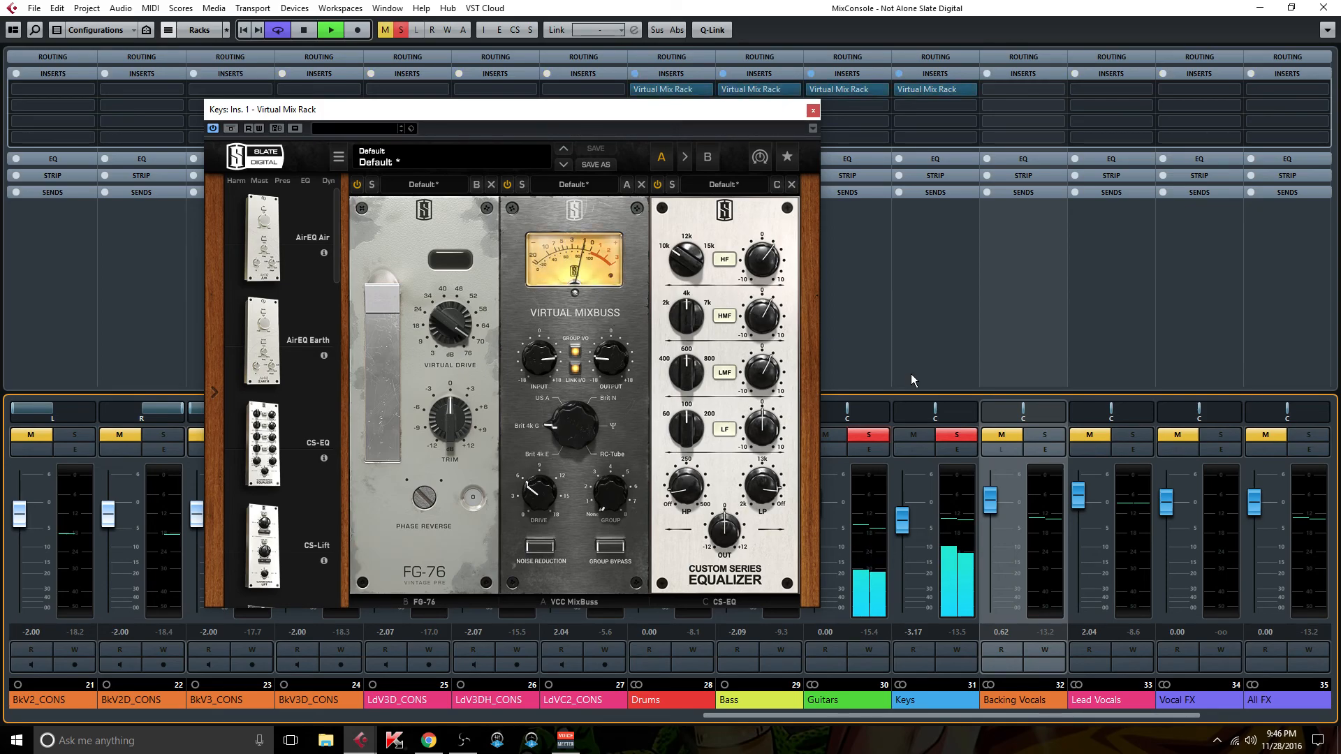
{"action": "left_click", "coordinate": [403, 30]}
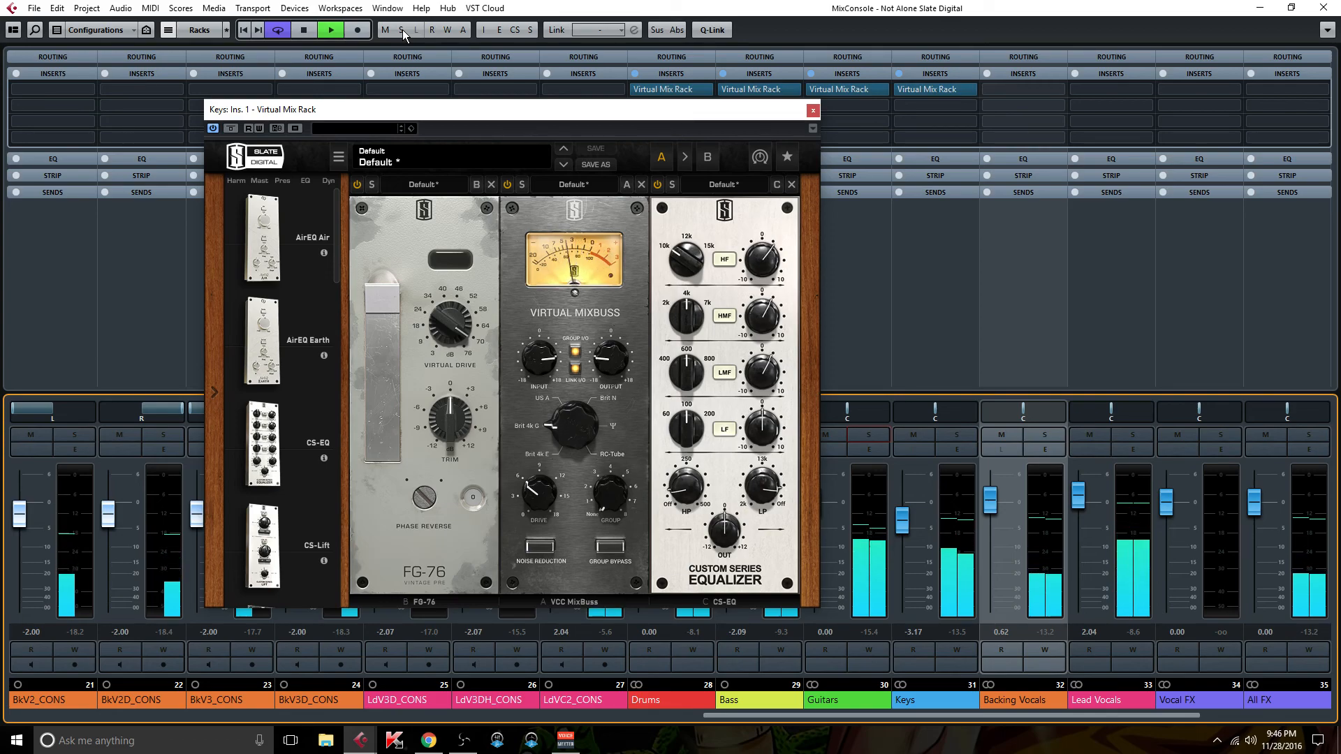
{"action": "key", "text": "space"}
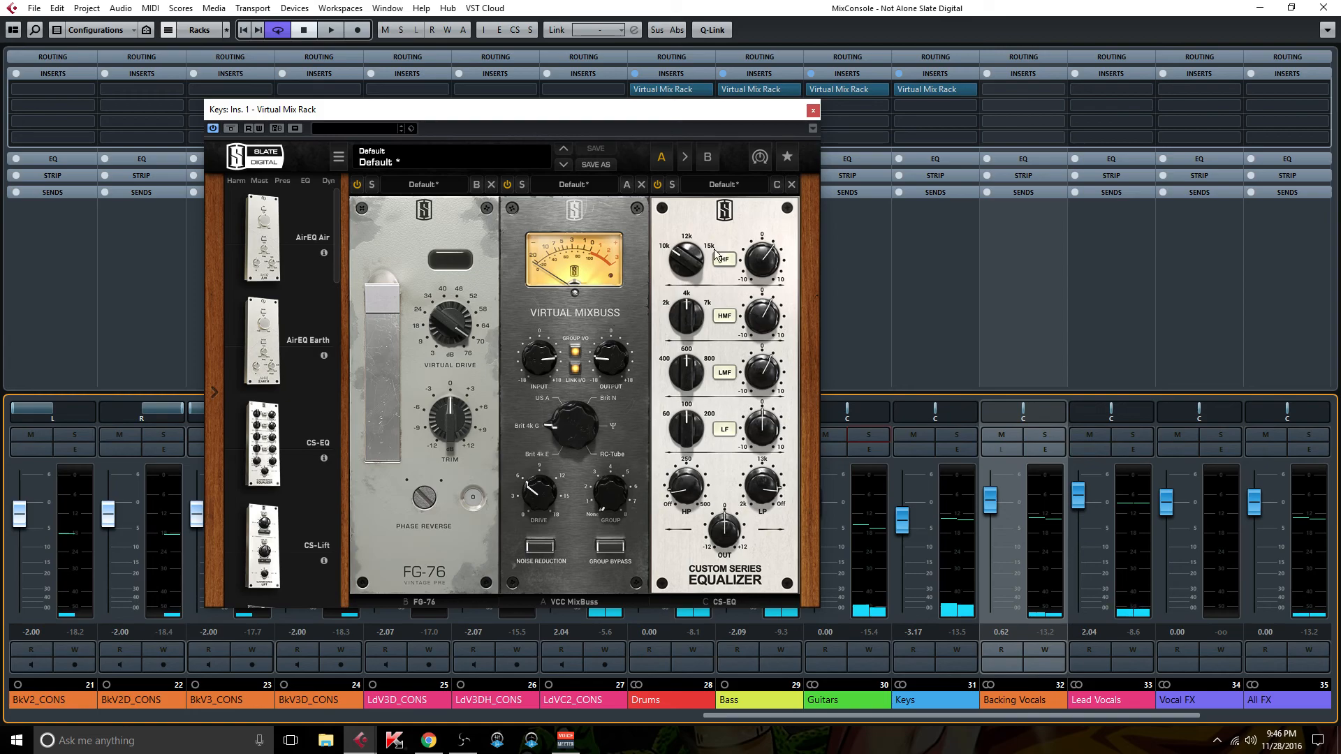
Turn off Group I/O on the Keys group's Virtual Mixbuss and reposition the rack window.
{"action": "left_click", "coordinate": [577, 354]}
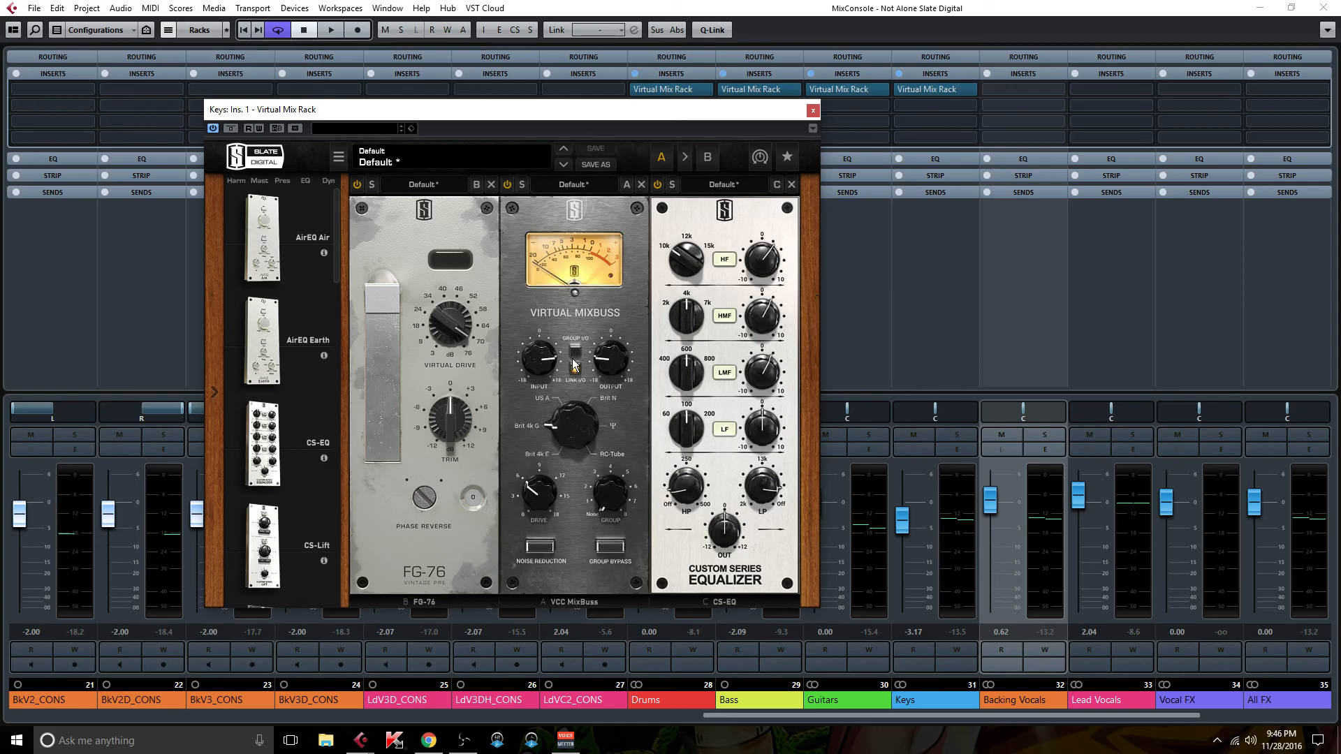
{"action": "left_click", "coordinate": [574, 362]}
{"action": "left_click_drag", "start_coordinate": [571, 115], "coordinate": [679, 100]}
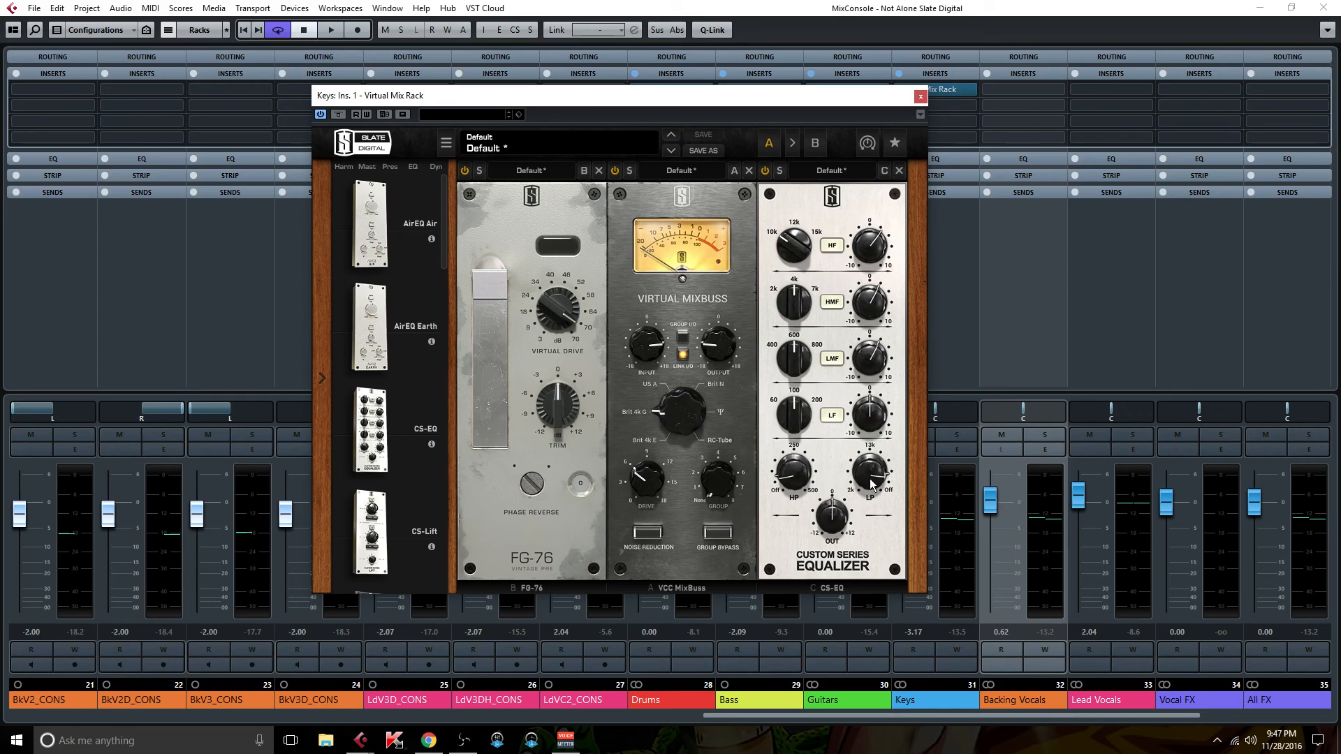
Review the Custom Series Equalizer's band gains and high-pass filter in the Keys group's rack, and close the rack.
{"action": "mouse_move", "coordinate": [864, 257]}
{"action": "left_click", "coordinate": [929, 316]}
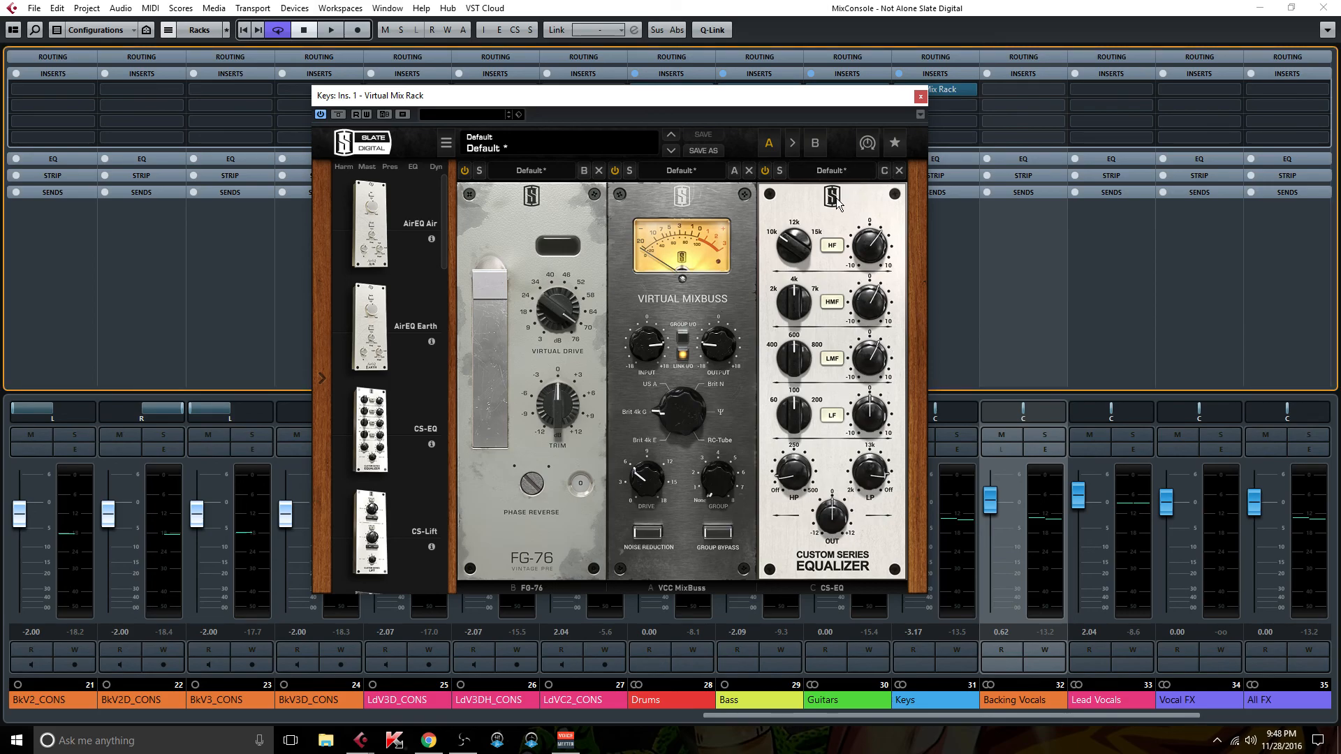
{"action": "mouse_move", "coordinate": [868, 300]}
{"action": "mouse_move", "coordinate": [880, 359]}
{"action": "left_click", "coordinate": [793, 465]}
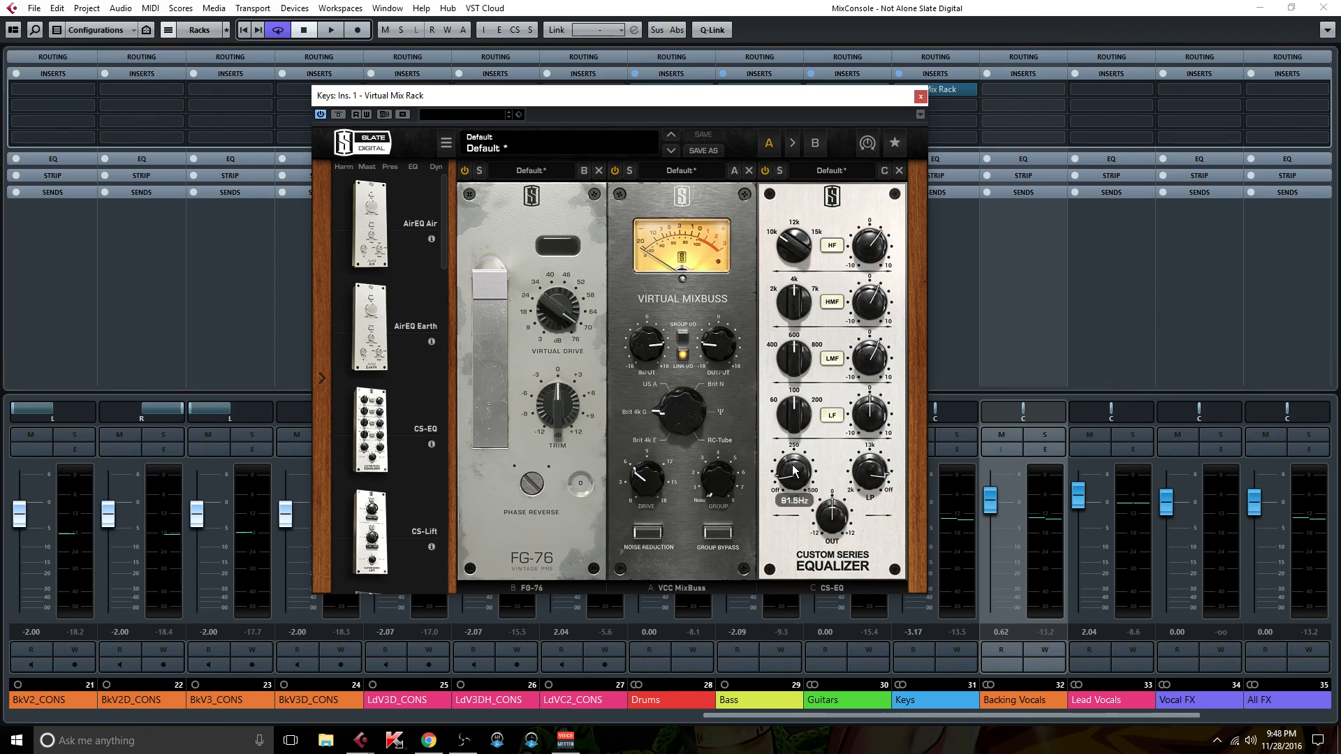
{"action": "left_click", "coordinate": [921, 95]}
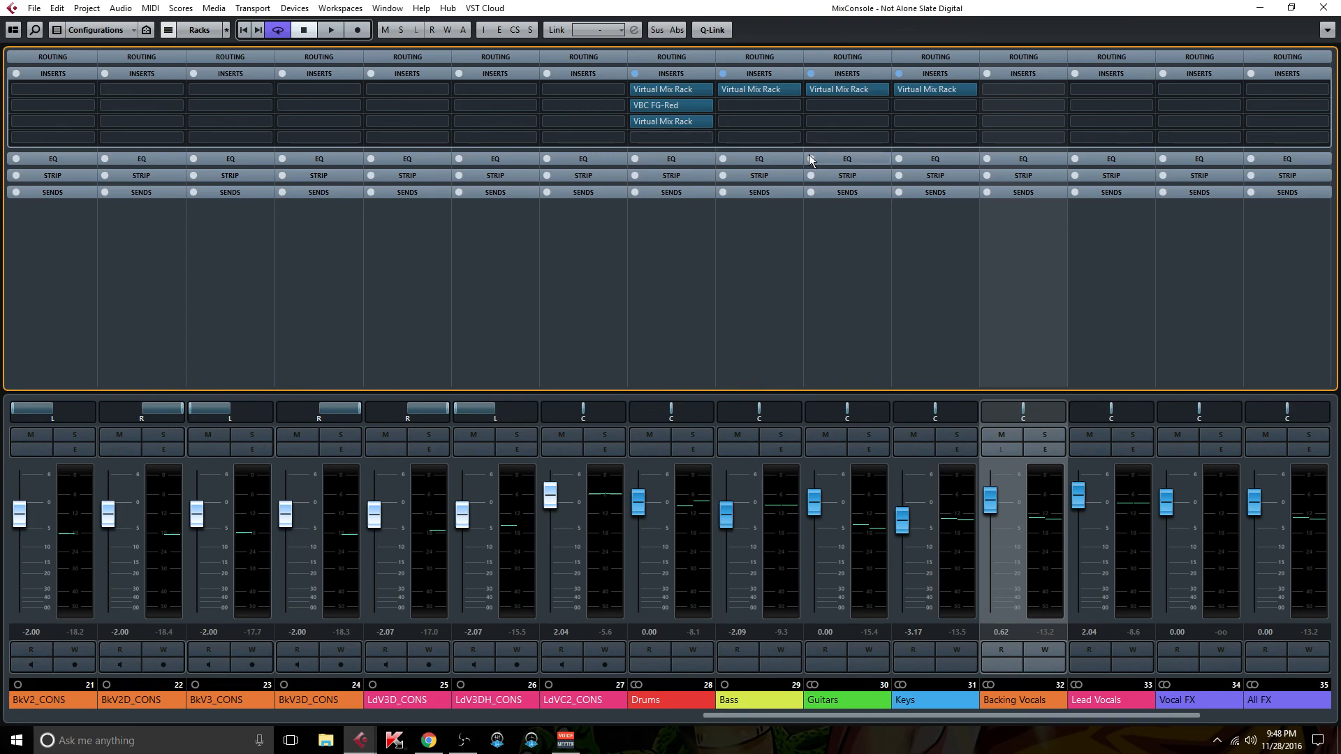
{"action": "left_click", "coordinate": [939, 88]}
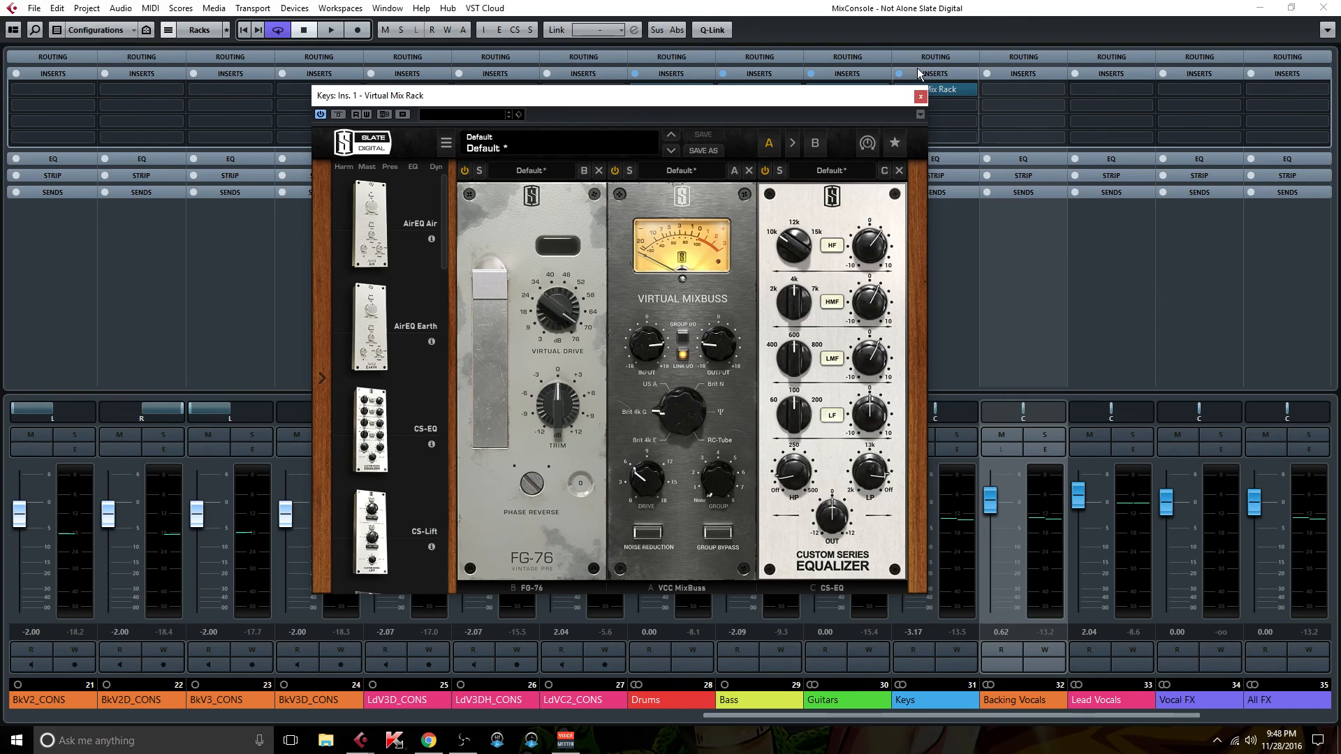
{"action": "left_click", "coordinate": [920, 95]}
Open EKeys1a_CONS's Virtual Tape Machines, examine its switches and calibration settings, and close it.
{"action": "left_click_drag", "start_coordinate": [735, 712], "coordinate": [408, 711]}
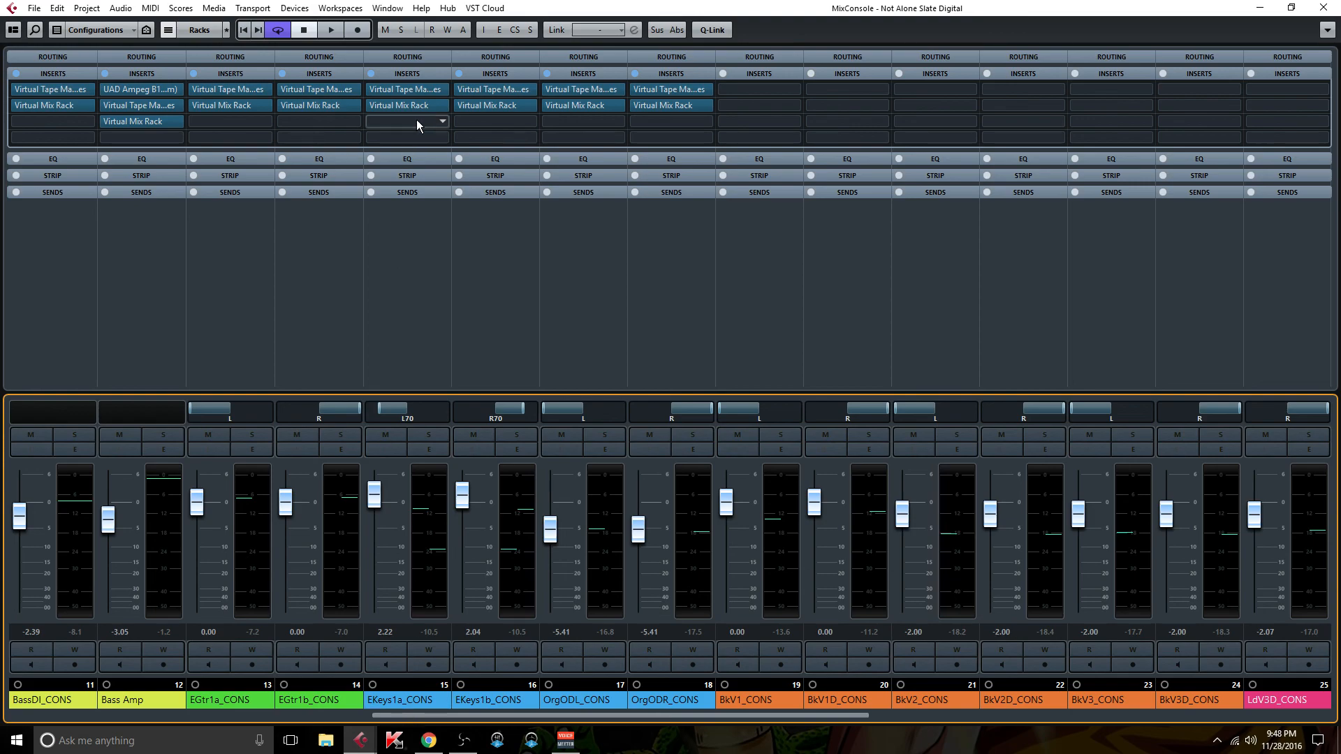
{"action": "left_click", "coordinate": [412, 89]}
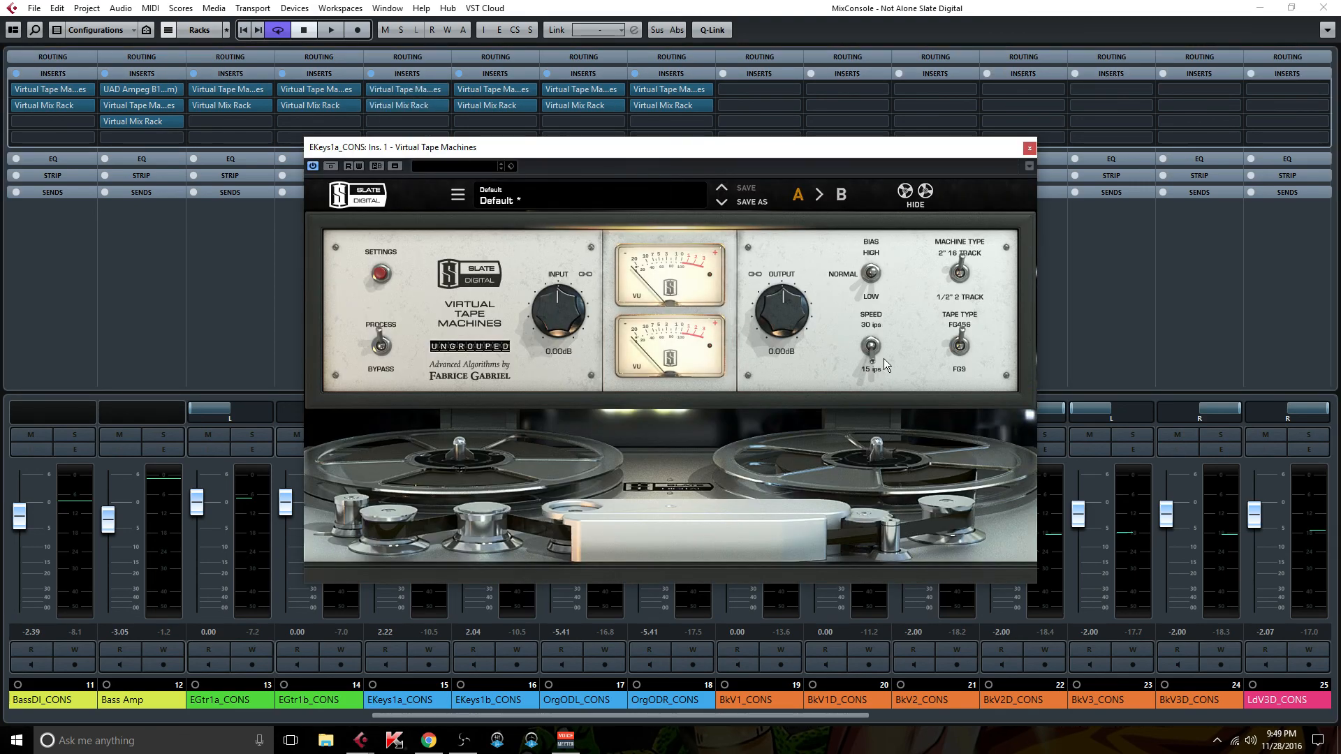
{"action": "left_click", "coordinate": [383, 273]}
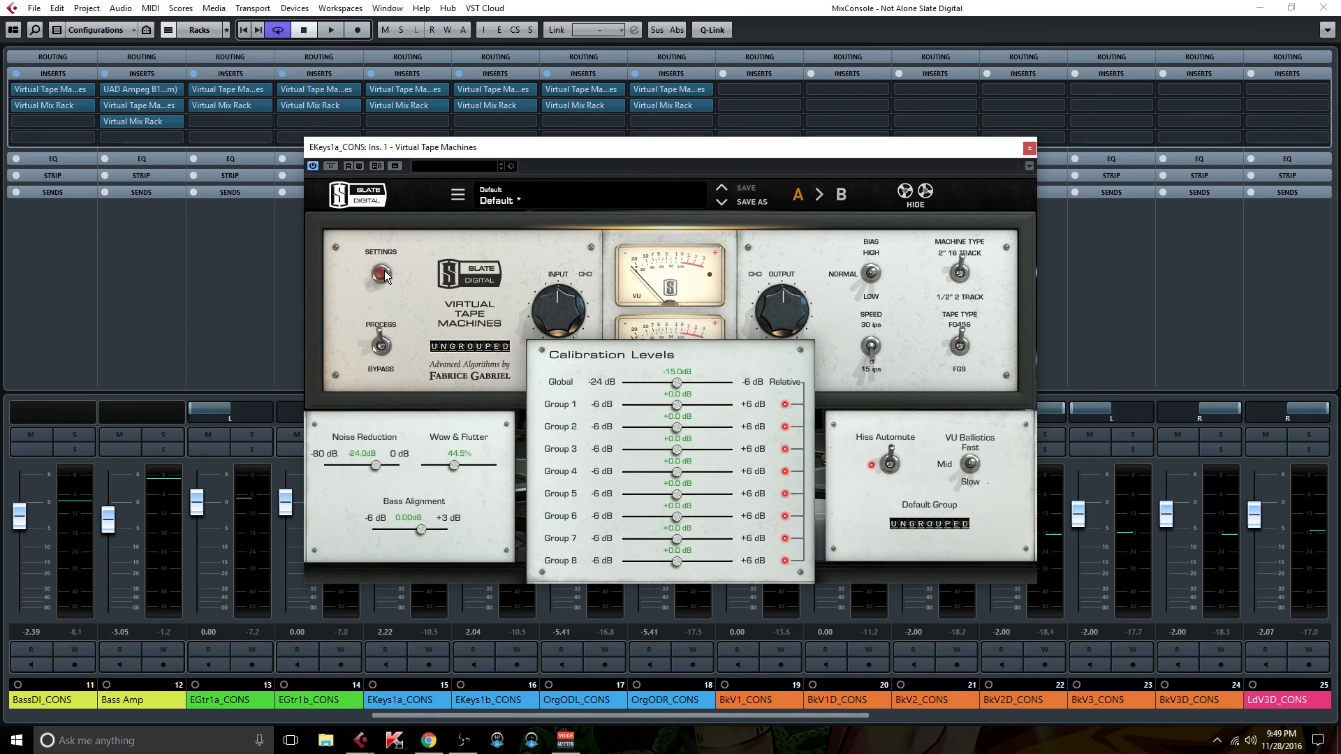
{"action": "left_click", "coordinate": [1029, 148]}
Examine the Custom Series Lift, FG-116 Modern mix and Revival settings in EKeys1a_CONS's Virtual Mix Rack, and close it.
{"action": "left_click", "coordinate": [413, 104]}
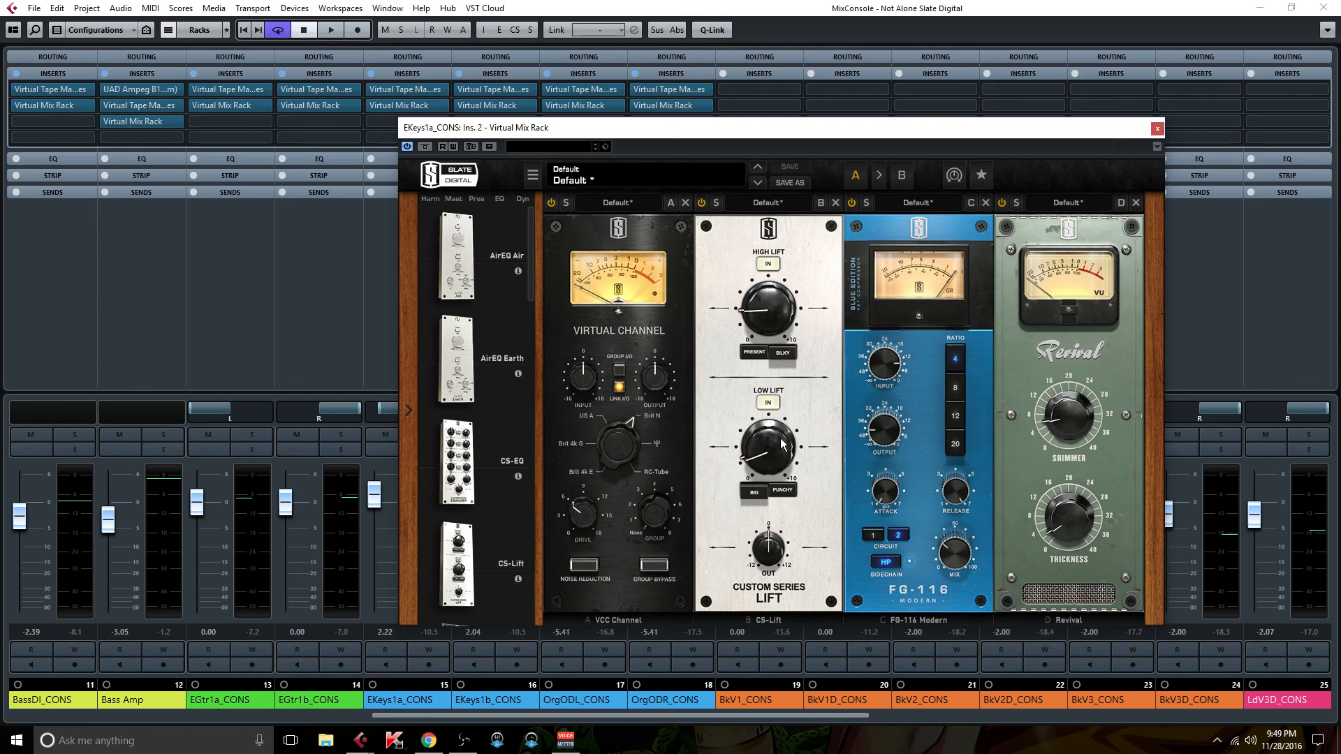
{"action": "mouse_move", "coordinate": [773, 454]}
{"action": "mouse_move", "coordinate": [786, 286]}
{"action": "mouse_move", "coordinate": [954, 556]}
{"action": "mouse_move", "coordinate": [1066, 416]}
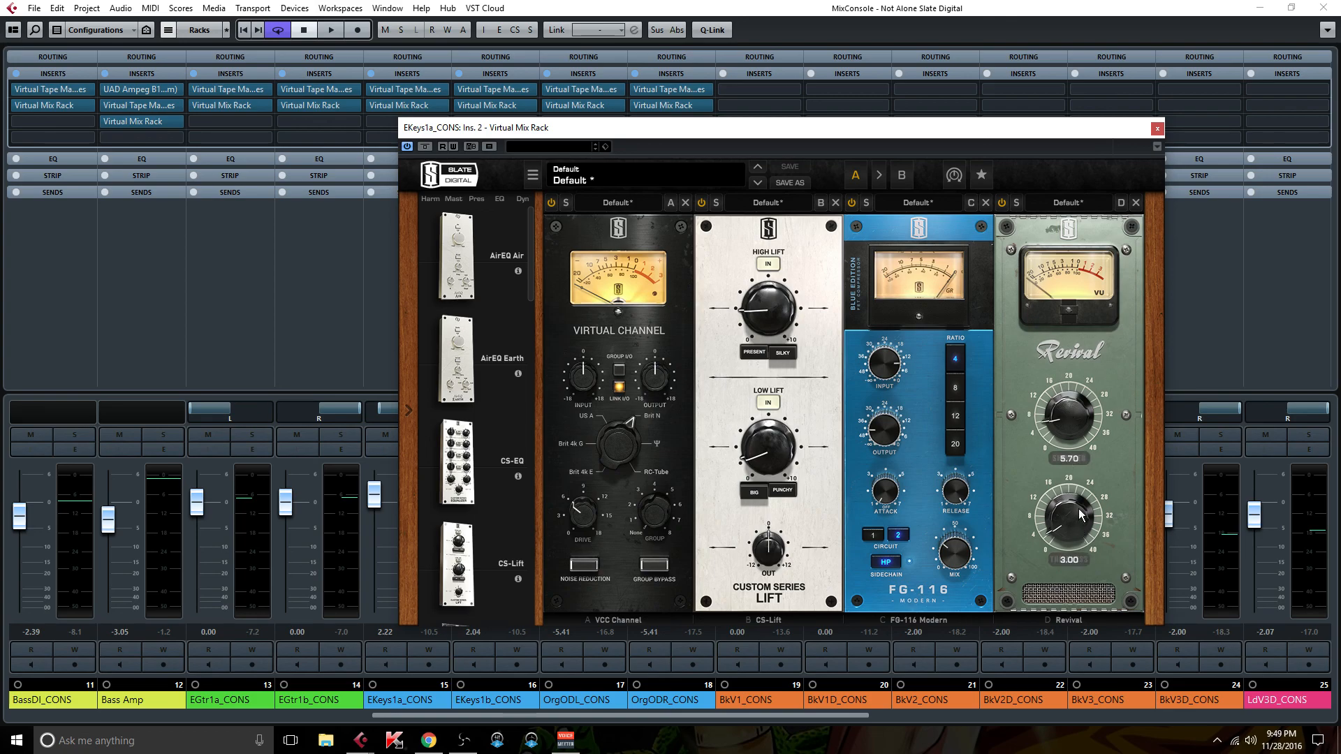
{"action": "left_click", "coordinate": [1157, 130]}
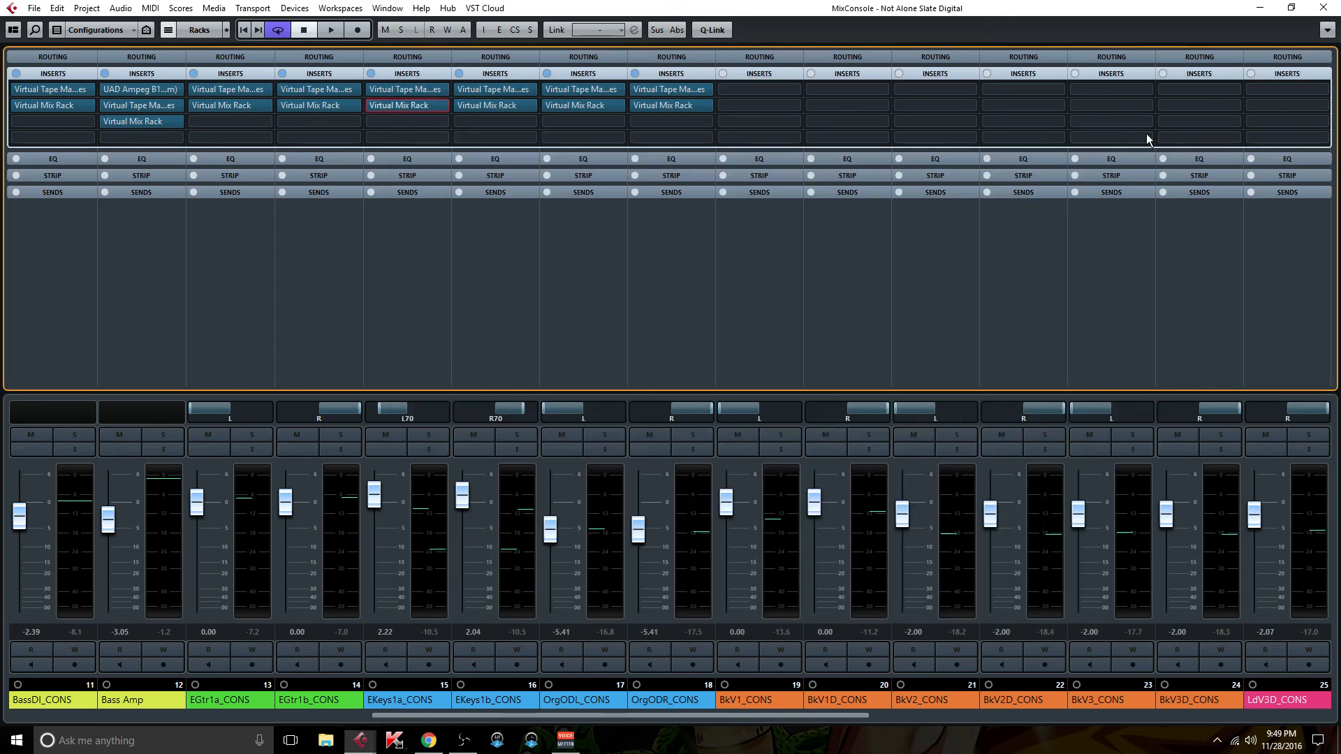
Select the OrgODL_CONS channel, inspect its Virtual Tape Machines levels and calibration settings, and close the plugin.
{"action": "left_click", "coordinate": [422, 273]}
{"action": "left_click", "coordinate": [490, 283]}
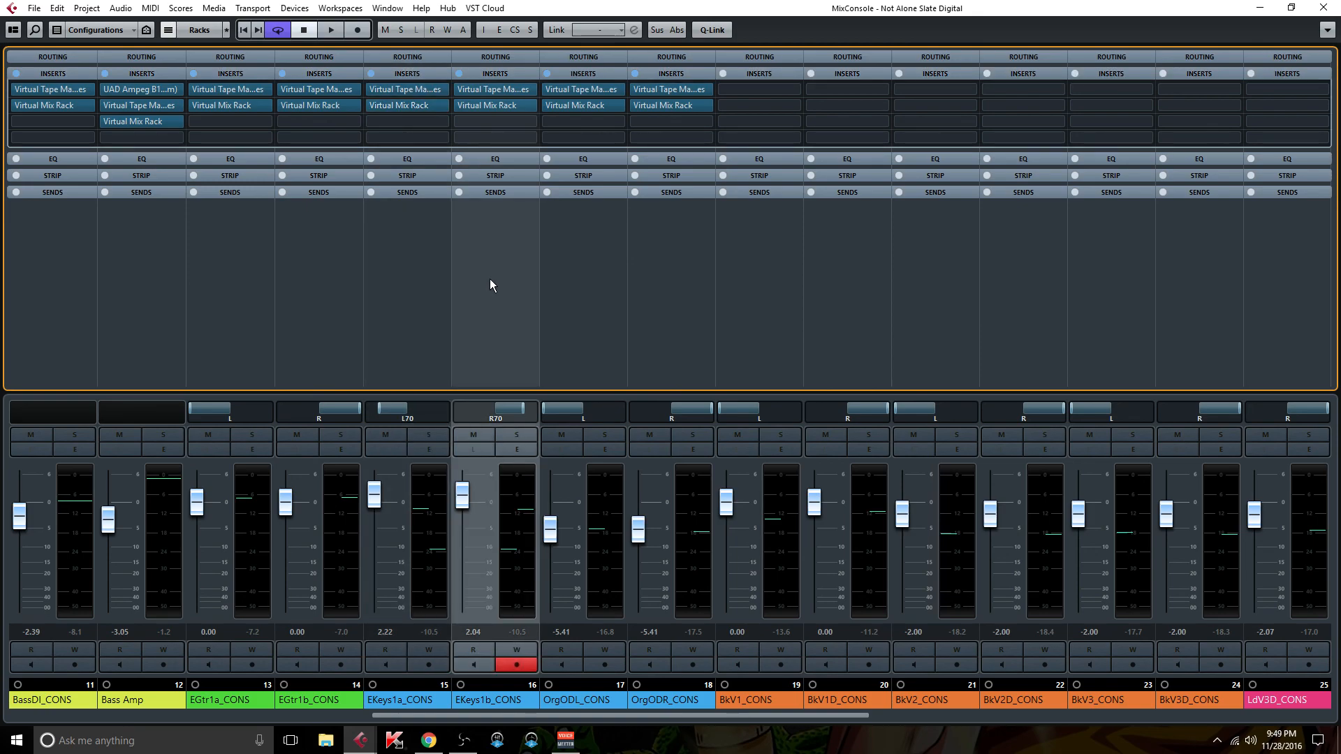
{"action": "left_click", "coordinate": [605, 246]}
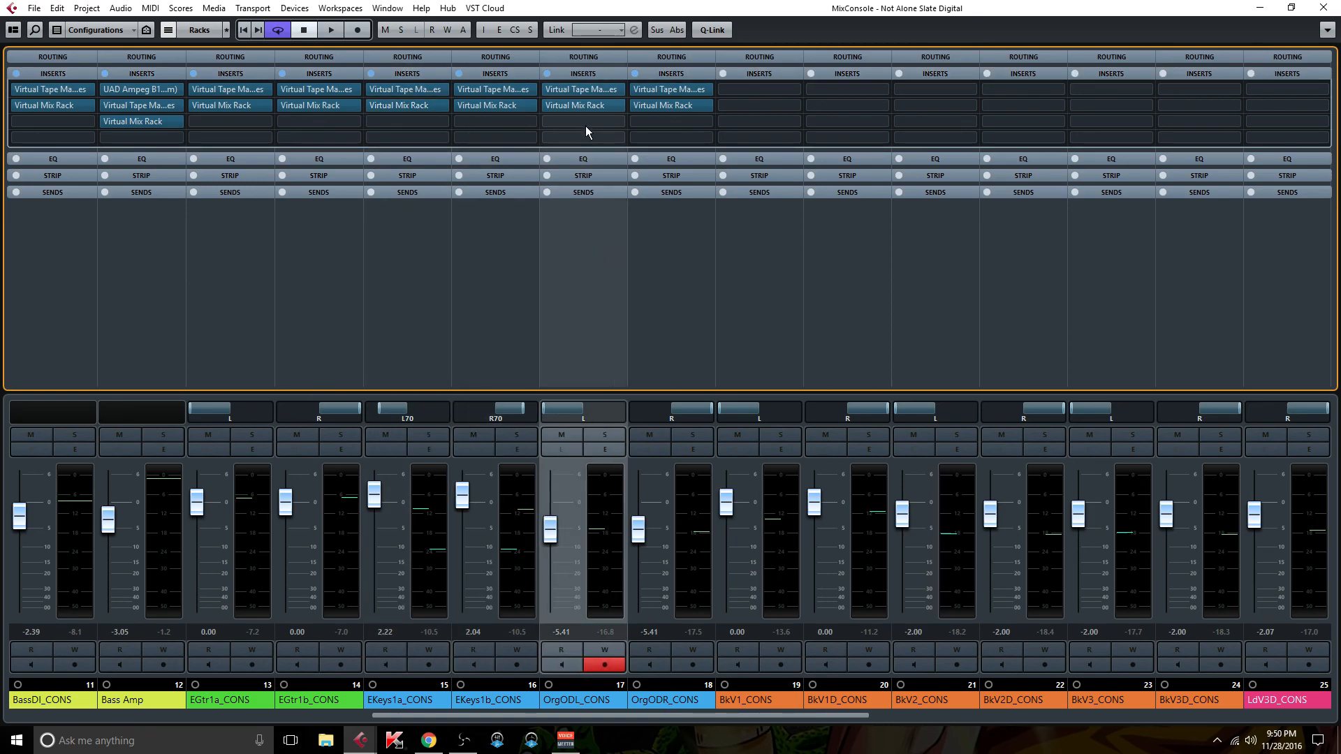
{"action": "double_click", "coordinate": [588, 89]}
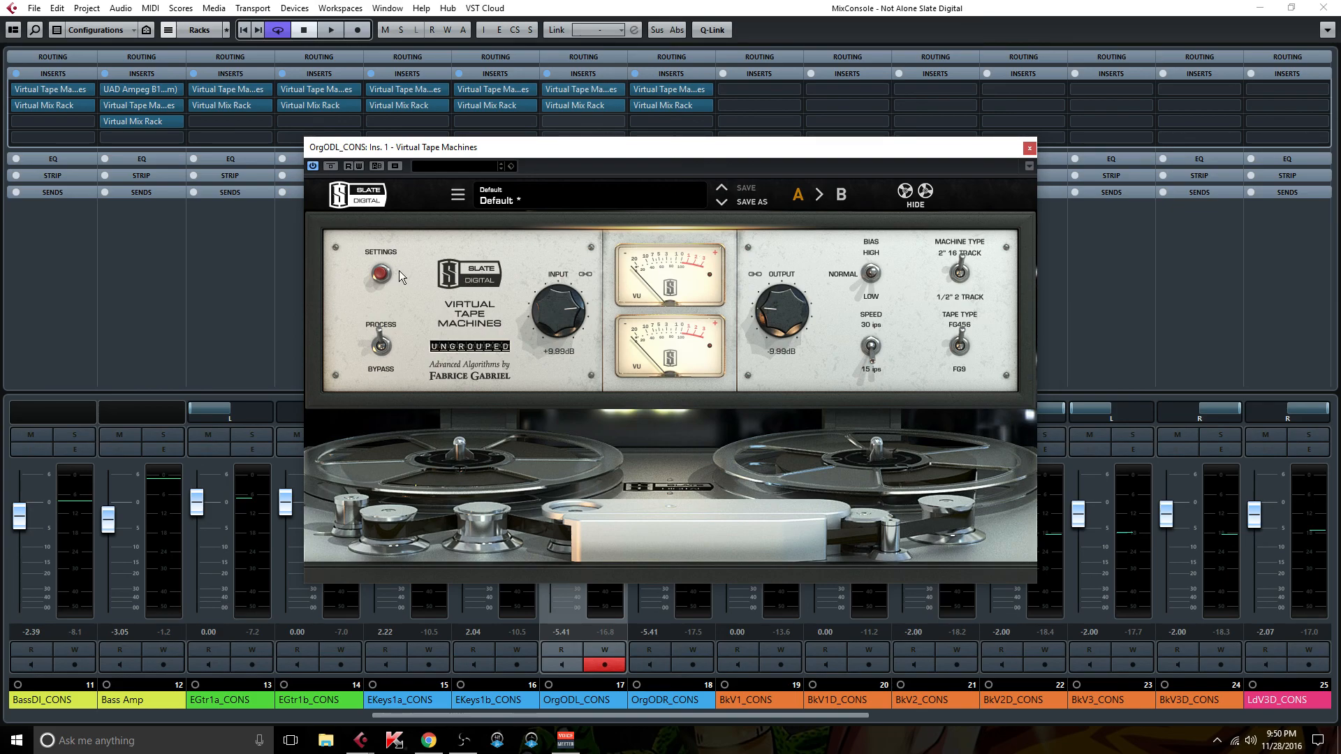
{"action": "left_click", "coordinate": [381, 273]}
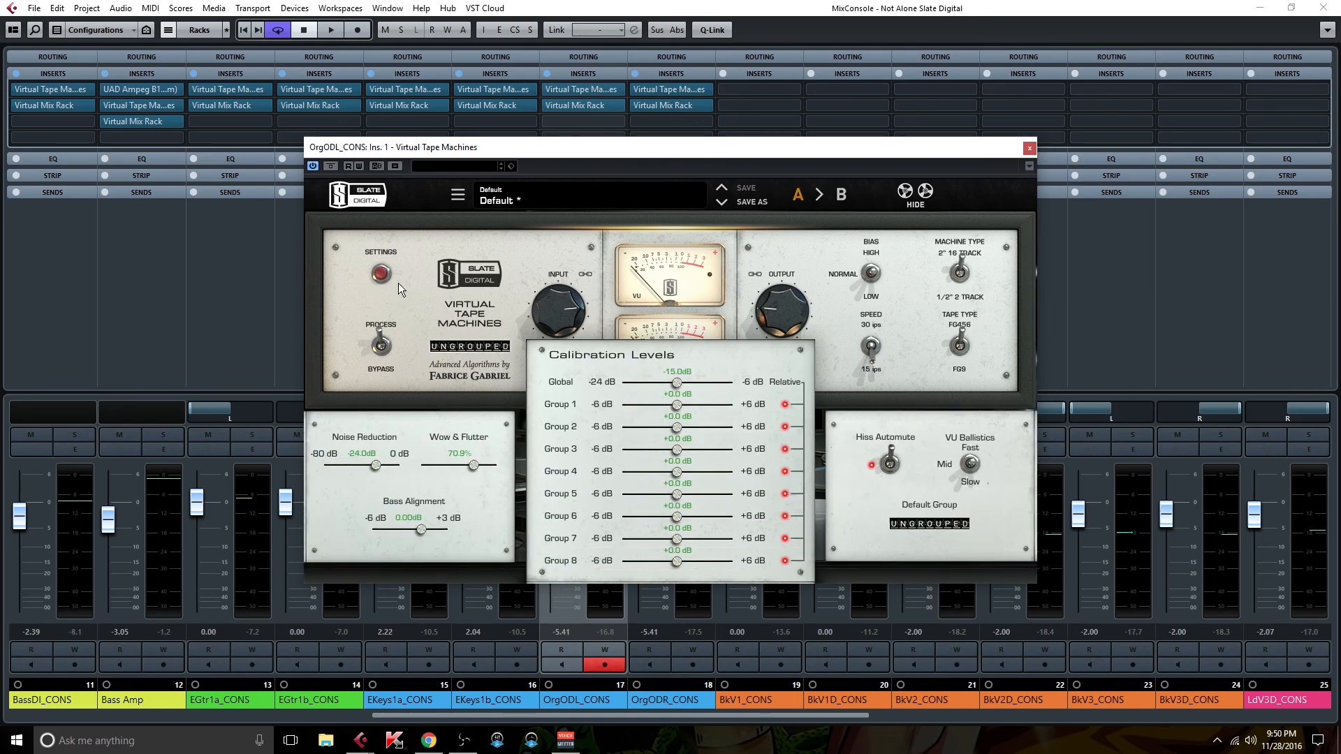
{"action": "left_click", "coordinate": [384, 271]}
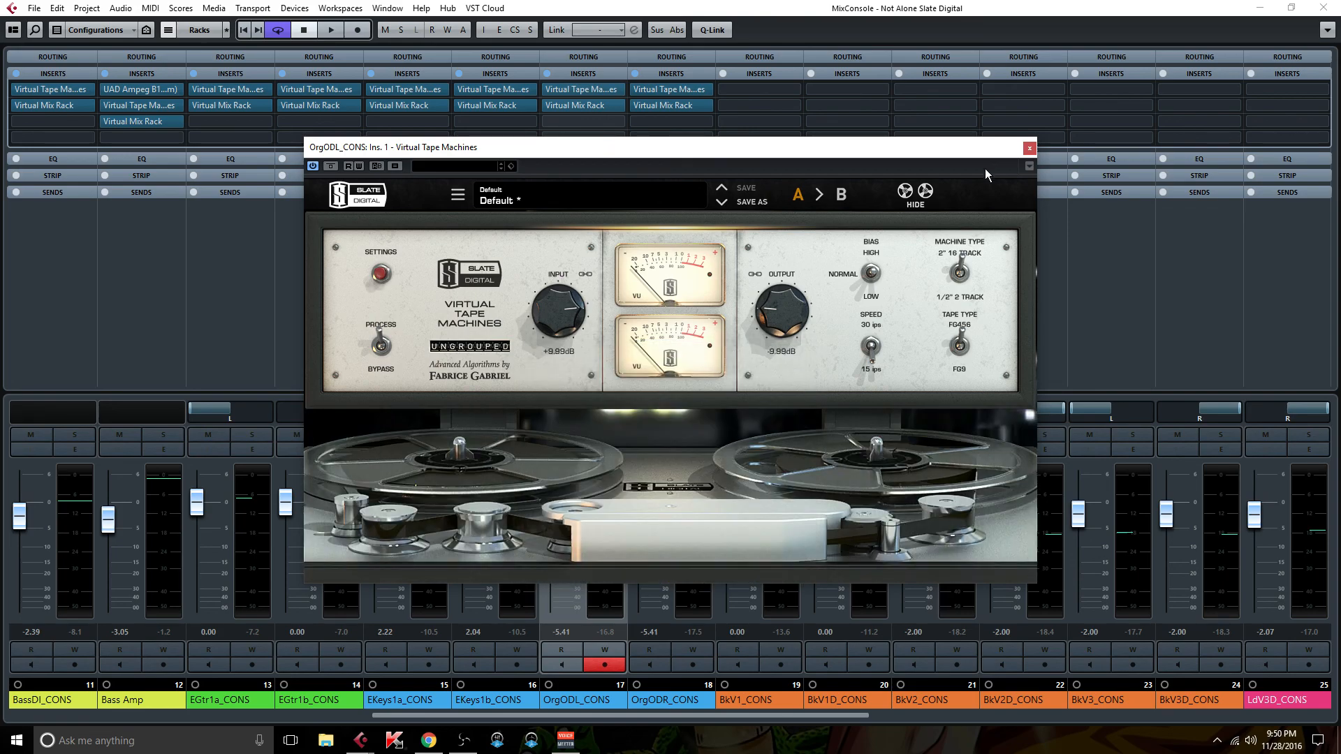
{"action": "left_click", "coordinate": [1029, 149]}
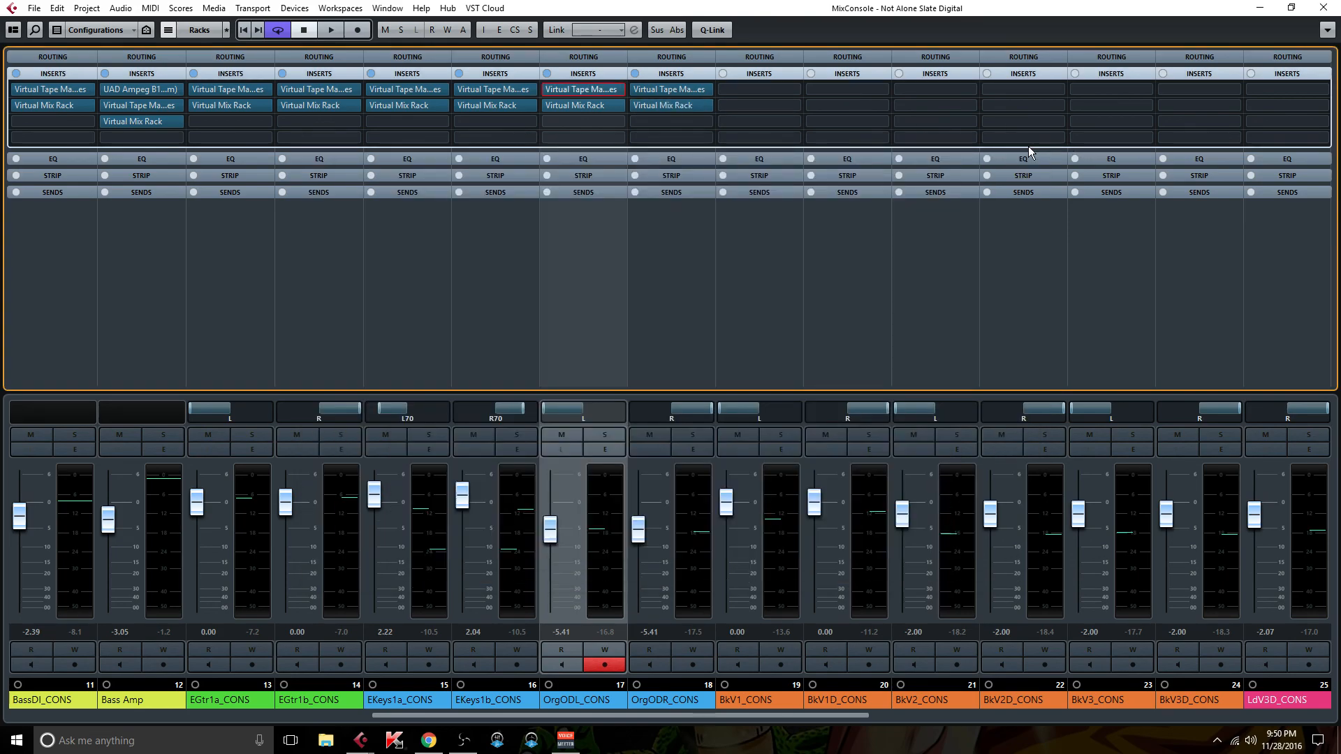
Review the FG-76, Virtual Channel, Custom Series Equalizer and FG-116 settings in OrgODL_CONS's Virtual Mix Rack, and close it.
{"action": "left_click", "coordinate": [576, 105]}
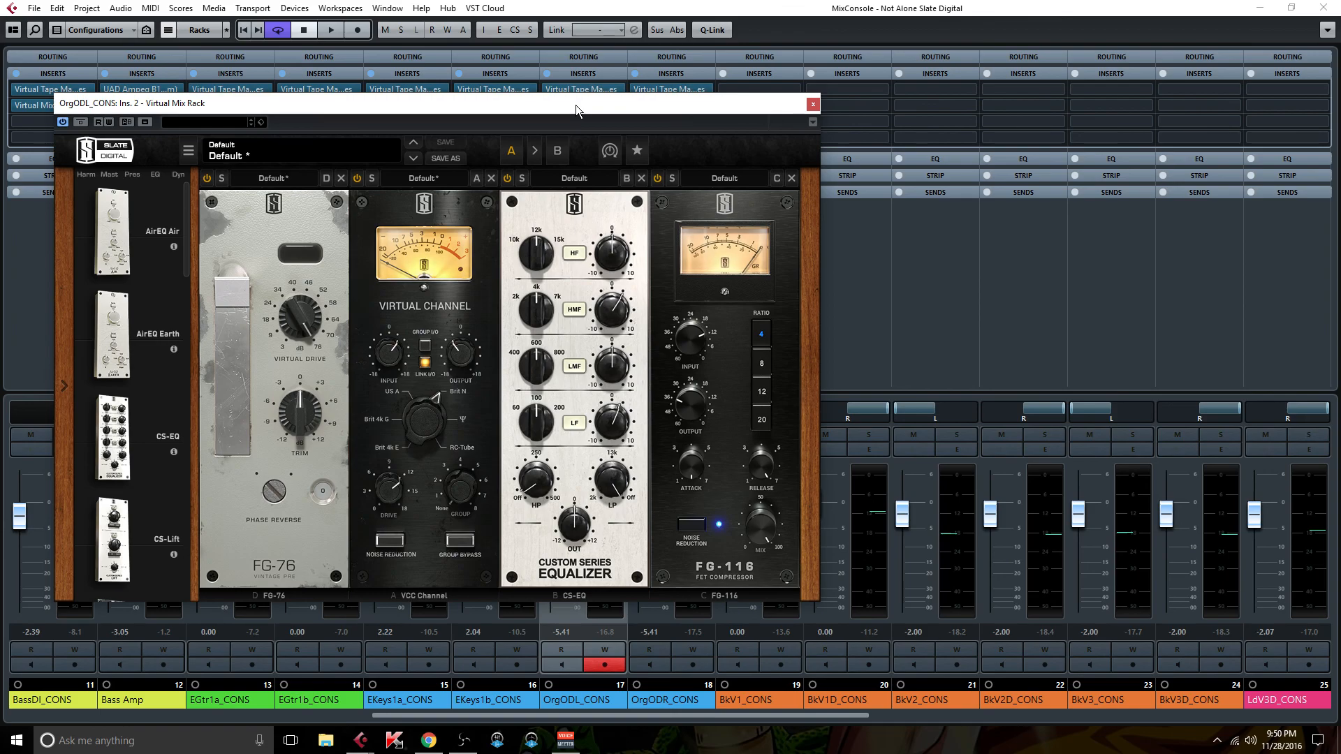
{"action": "mouse_move", "coordinate": [298, 307]}
{"action": "mouse_move", "coordinate": [445, 361]}
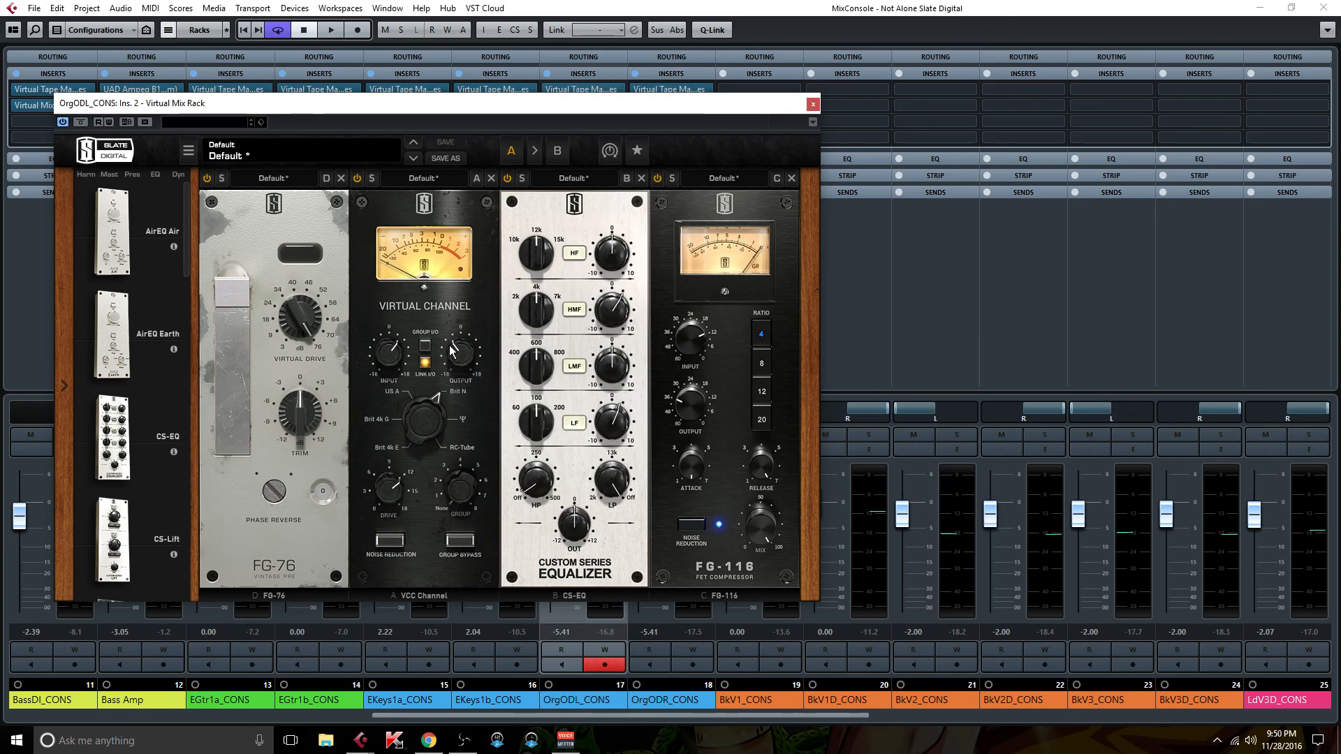
{"action": "mouse_move", "coordinate": [400, 359]}
{"action": "mouse_move", "coordinate": [538, 488]}
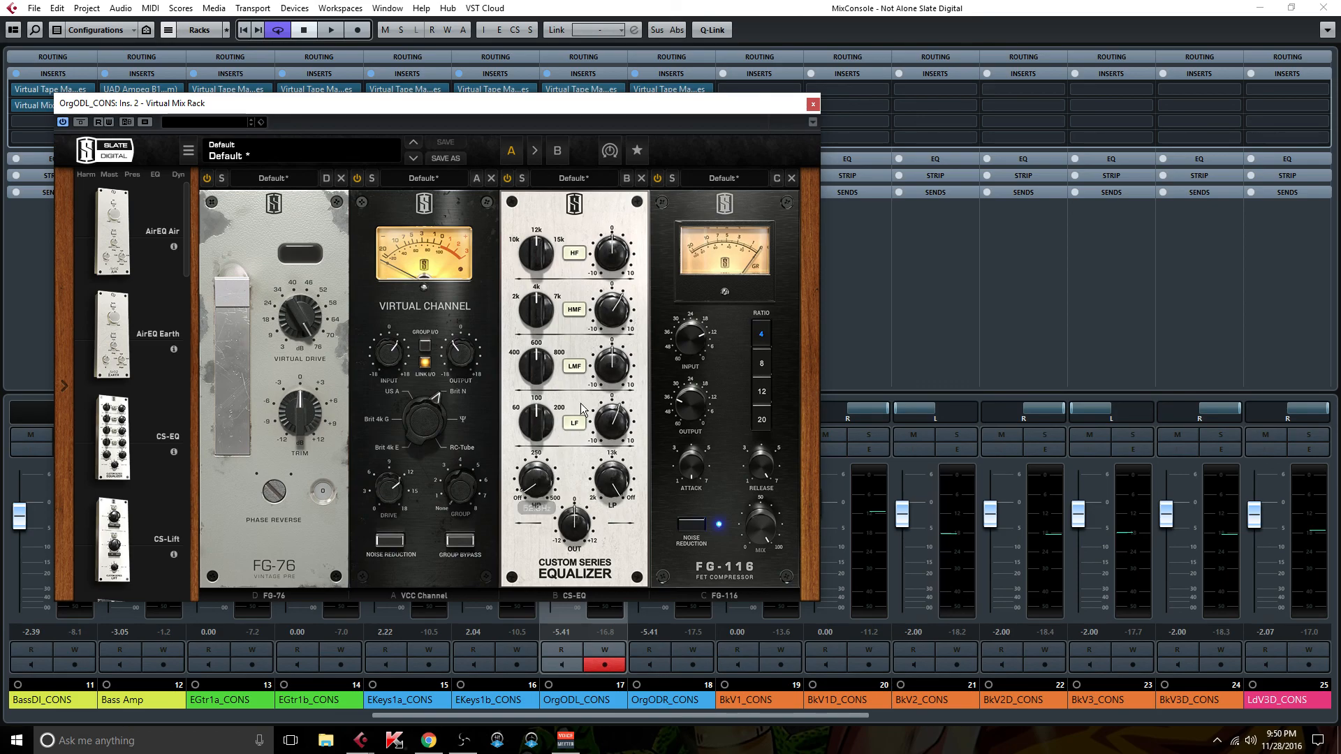
{"action": "mouse_move", "coordinate": [613, 421]}
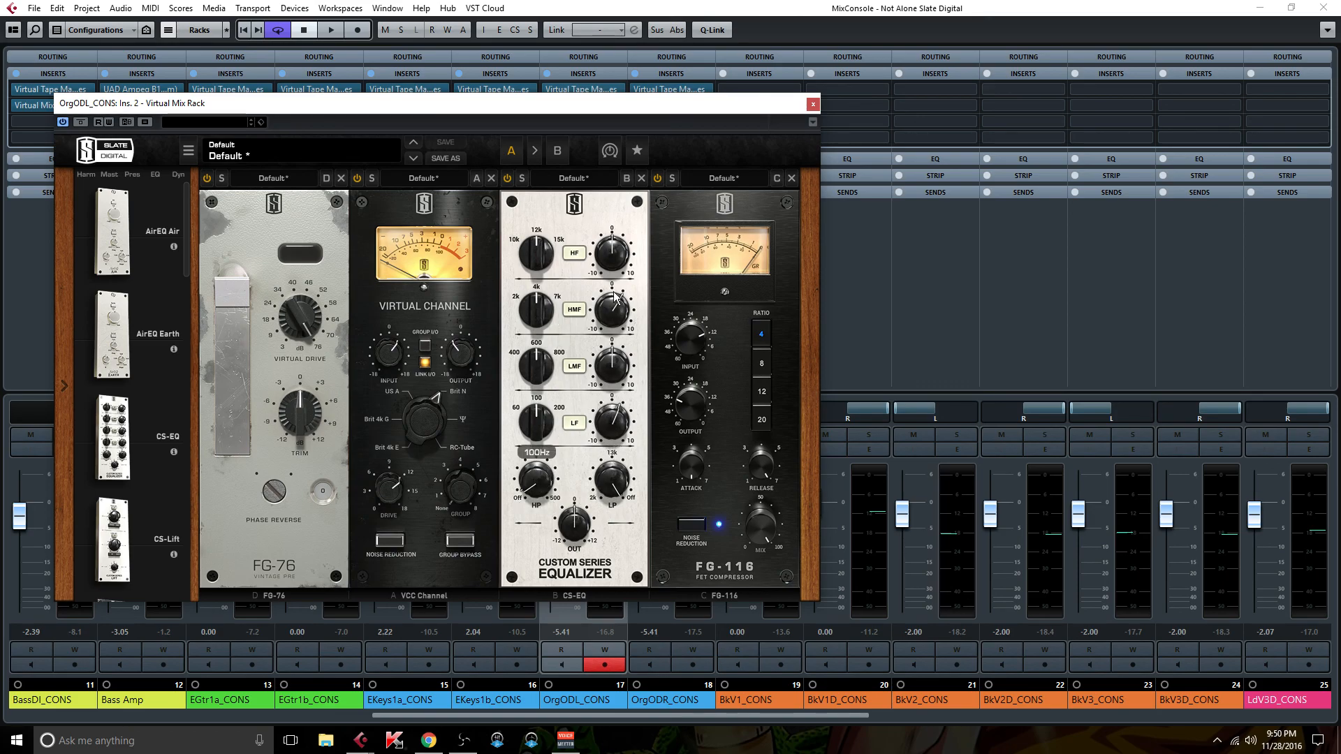
{"action": "mouse_move", "coordinate": [616, 312]}
{"action": "mouse_move", "coordinate": [688, 337]}
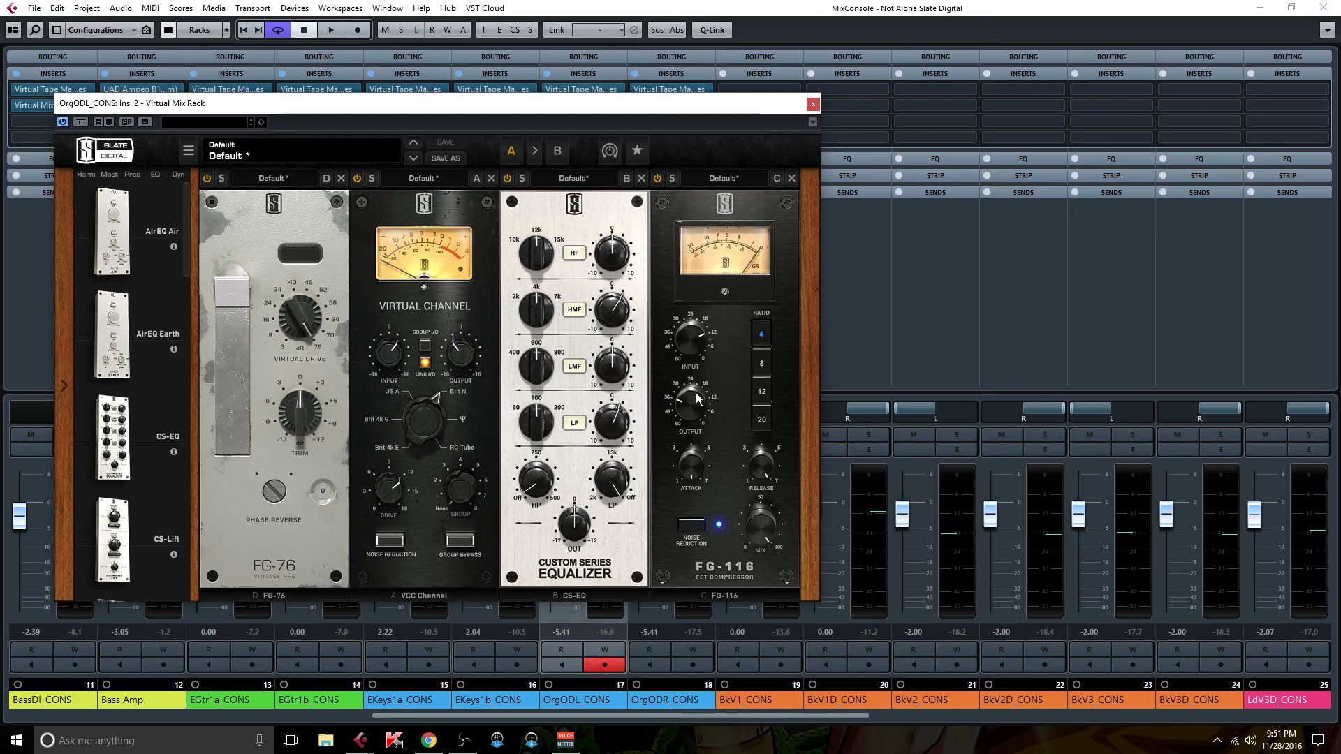
{"action": "left_click_drag", "start_coordinate": [690, 389], "coordinate": [678, 411]}
{"action": "left_click", "coordinate": [813, 106]}
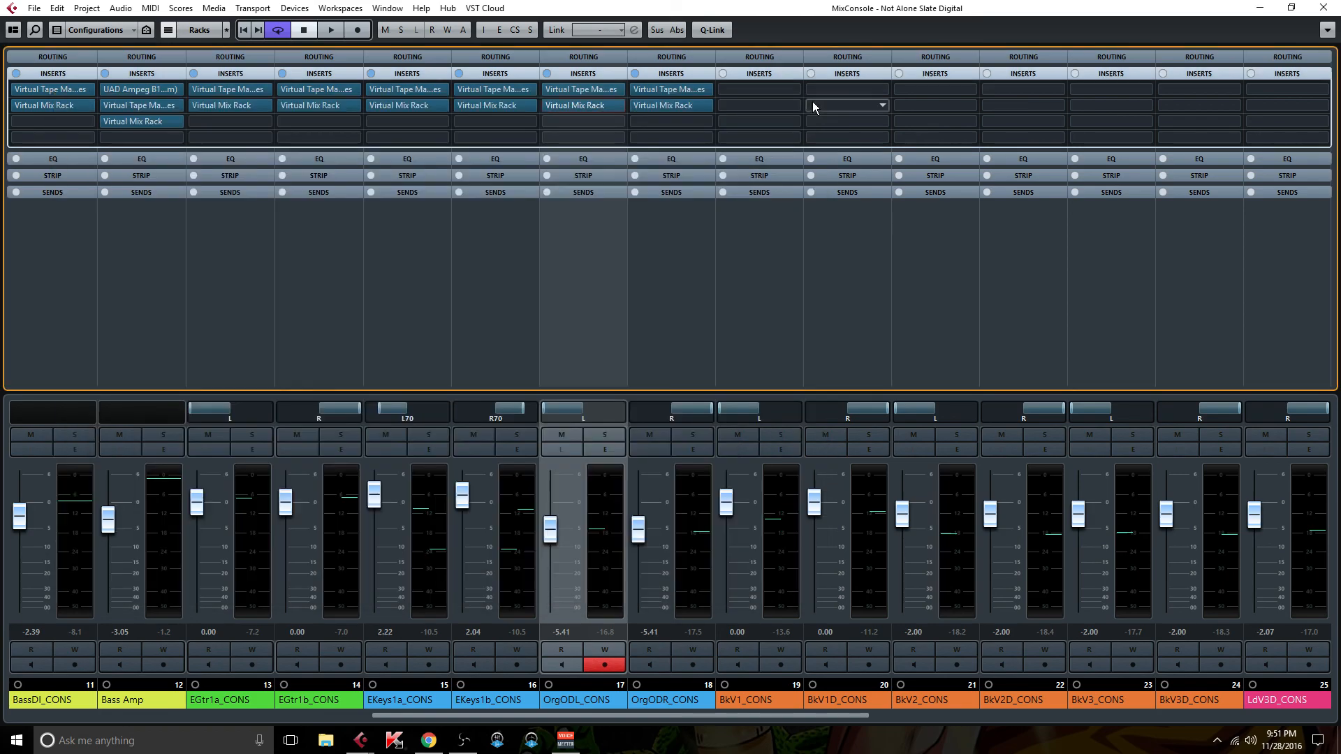
Check the copied Virtual Mix Rack on OrgODR_CONS, close it, and return to the group channels.
{"action": "left_click", "coordinate": [678, 106]}
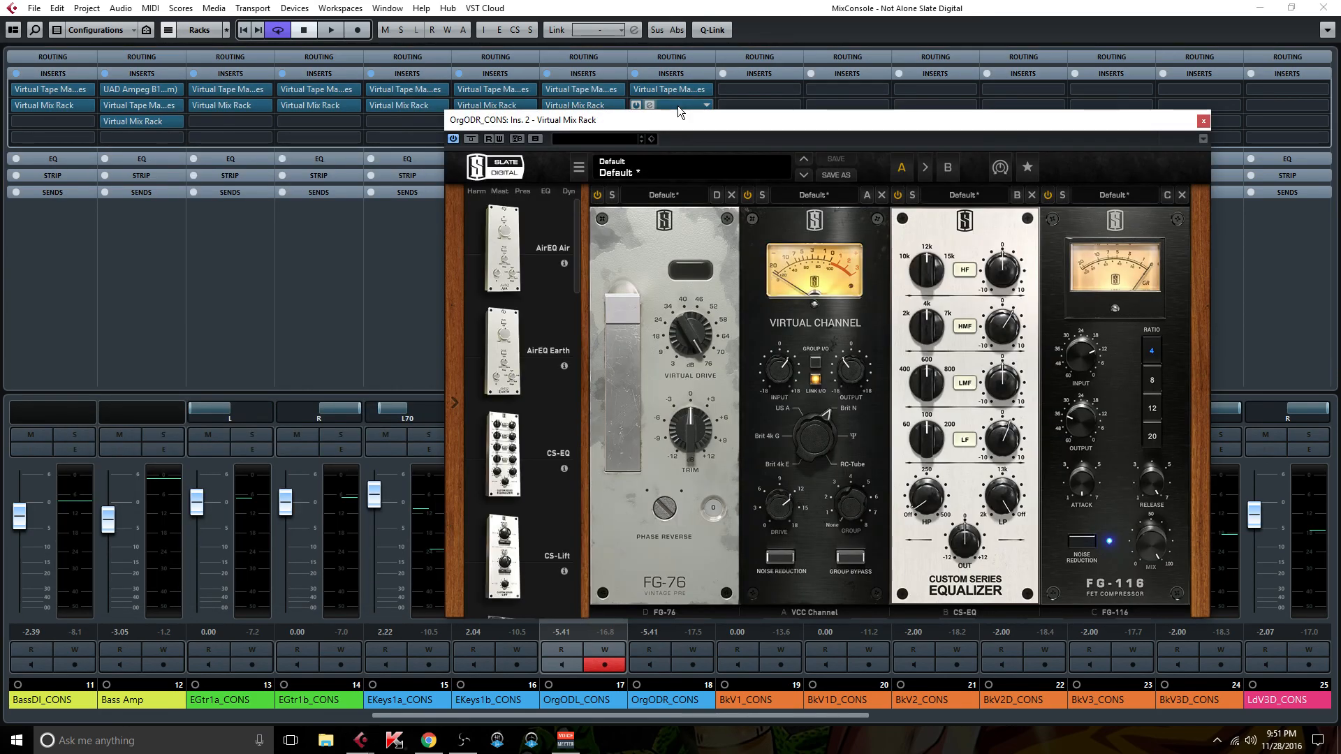
{"action": "left_click", "coordinate": [1203, 121]}
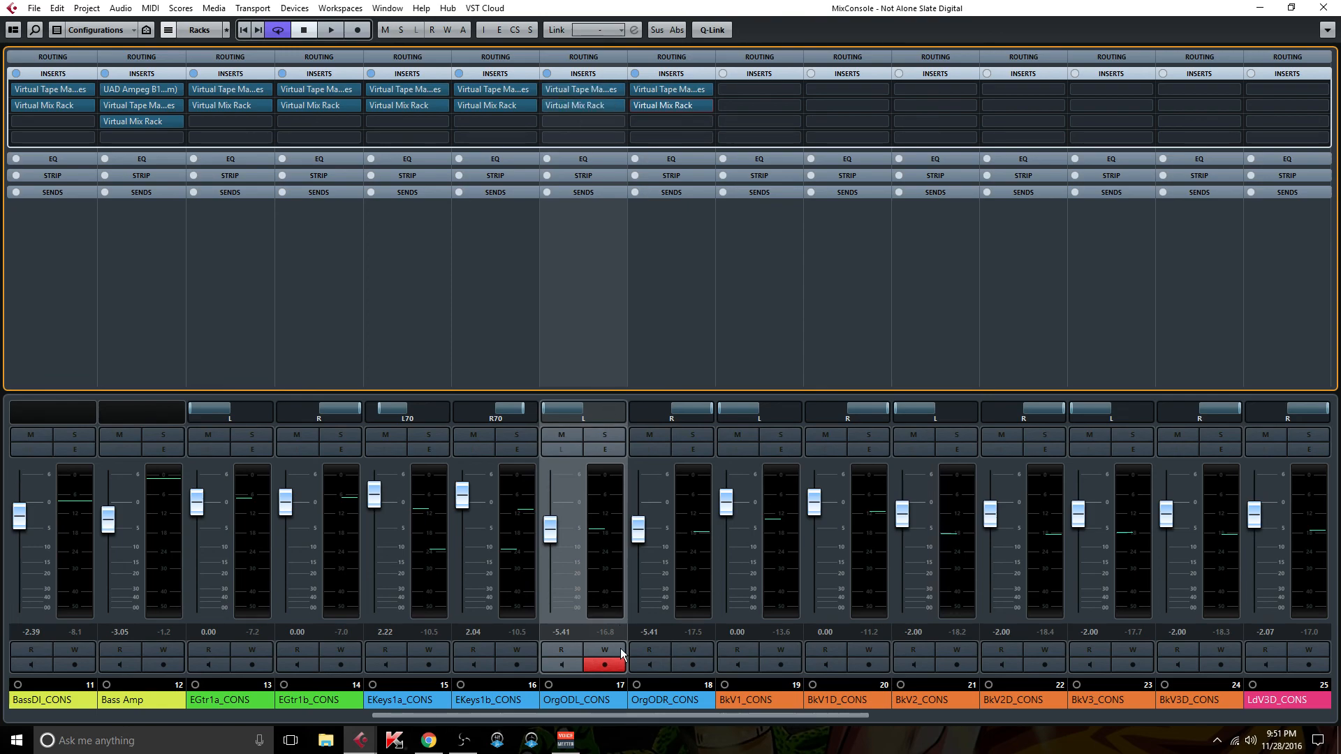
{"action": "left_click_drag", "start_coordinate": [630, 716], "coordinate": [869, 720]}
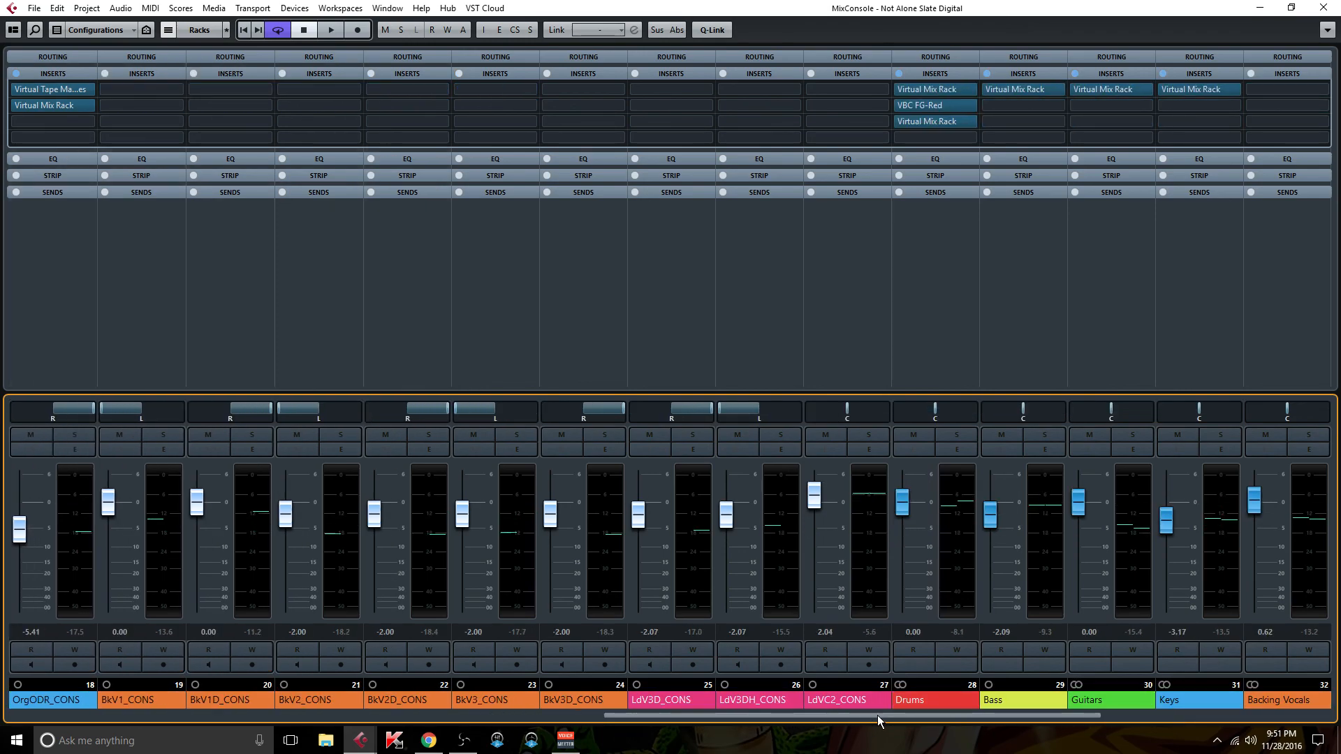